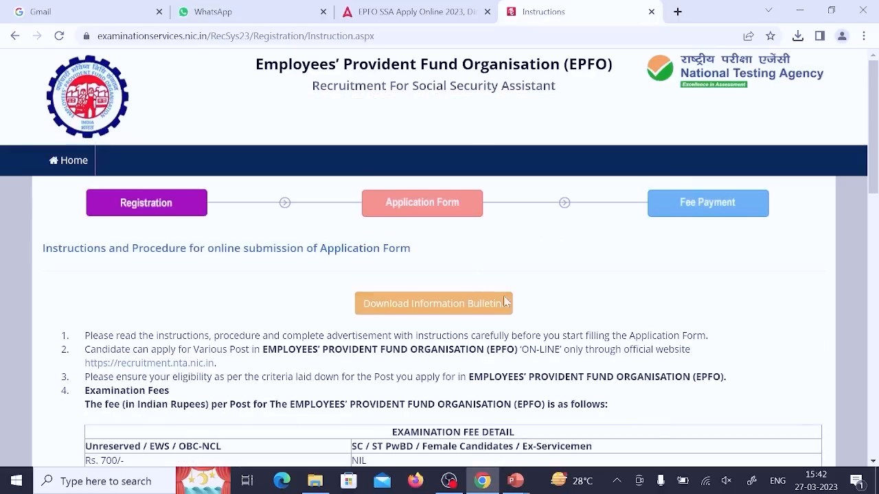
- Accept the declaration at the bottom of the instructions and proceed to the registration form
scroll(426, 269, down, 1)
scroll(426, 268, down, 8)
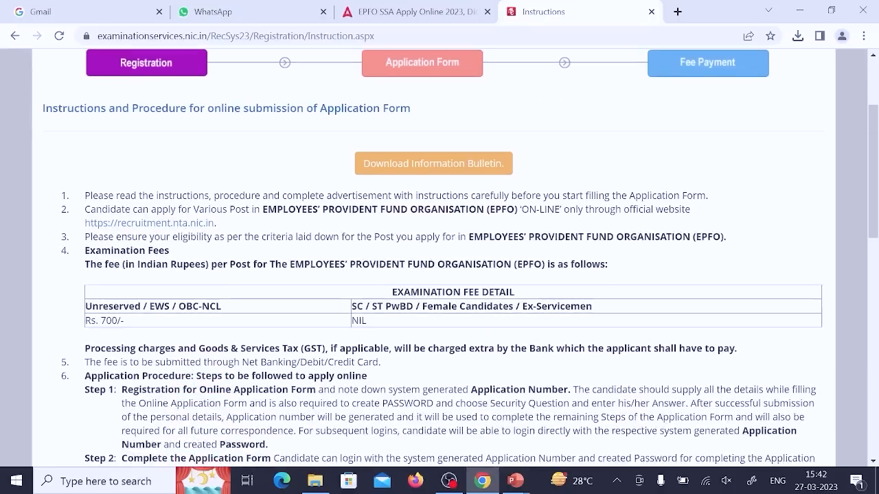
scroll(426, 268, down, 5)
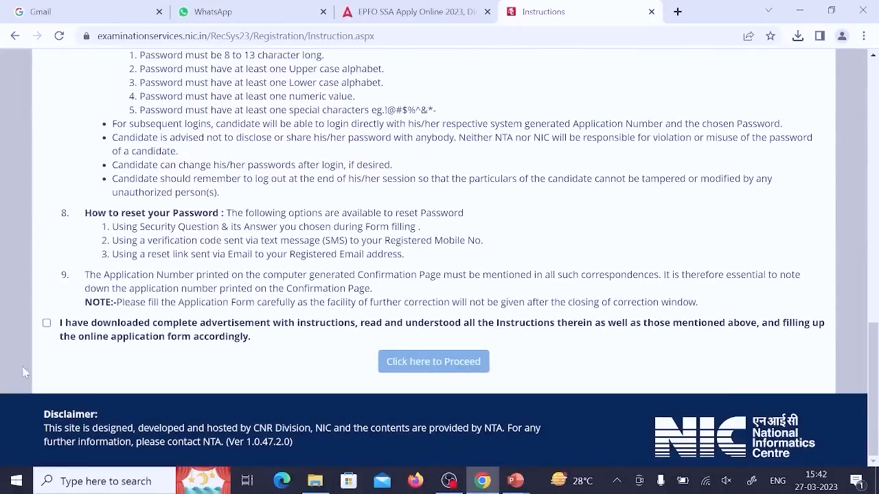
click(46, 323)
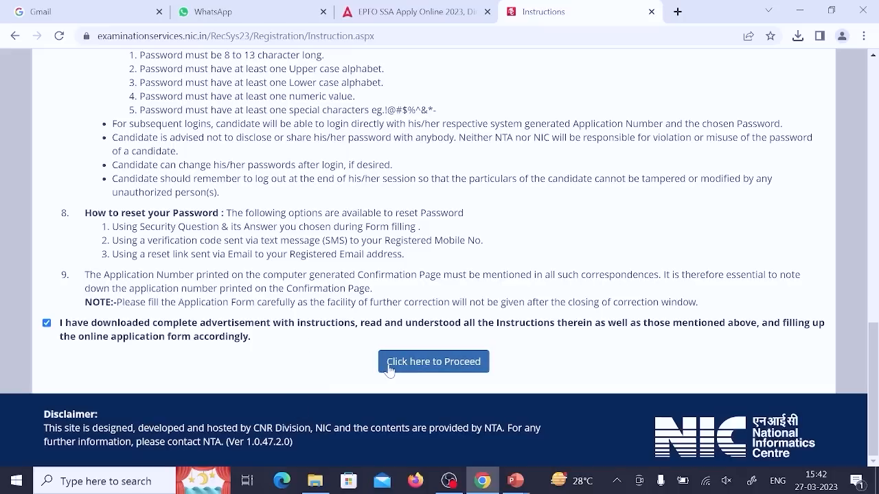
click(437, 368)
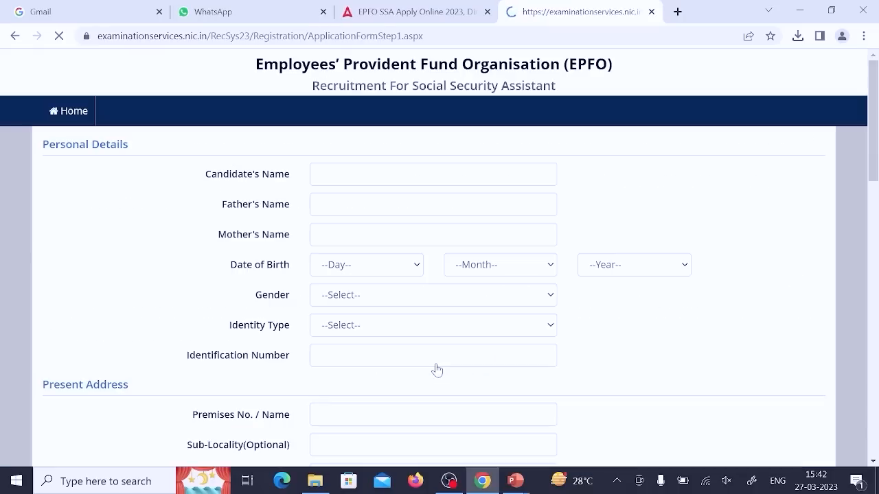
- Enter the candidate's name, father's name and mother's name
click(433, 224)
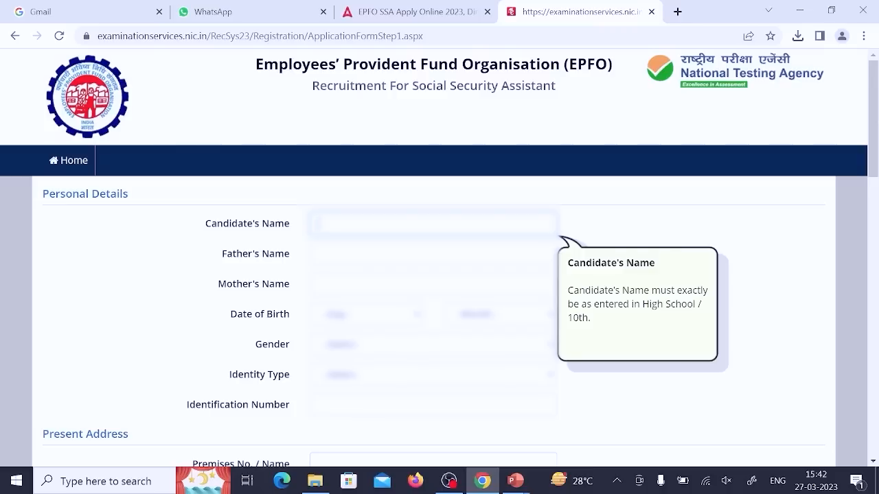
text(abc kumar)
key(Tab)
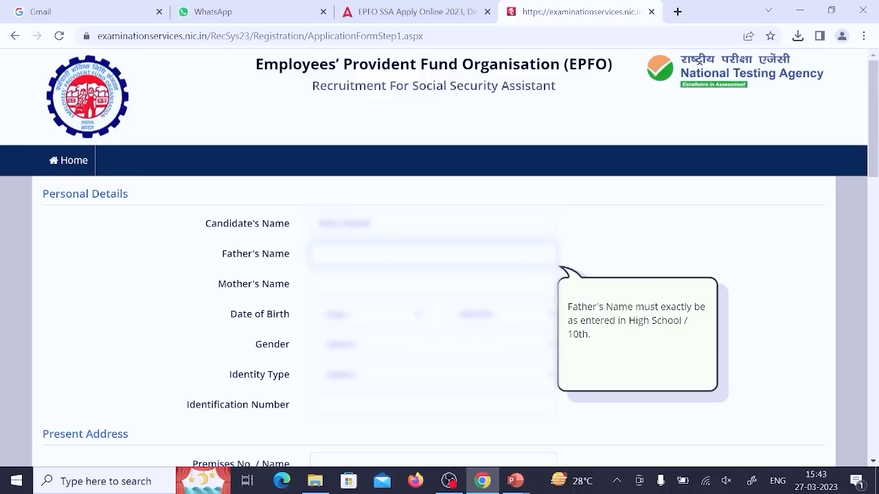
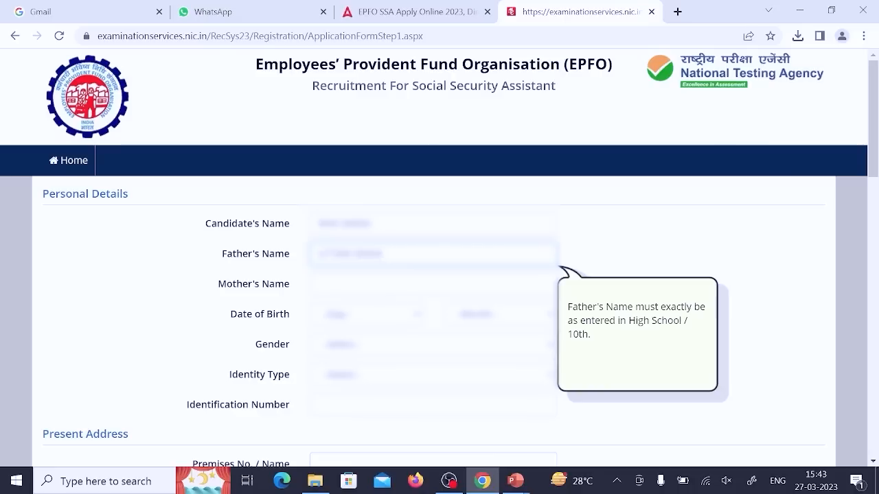
key(Tab)
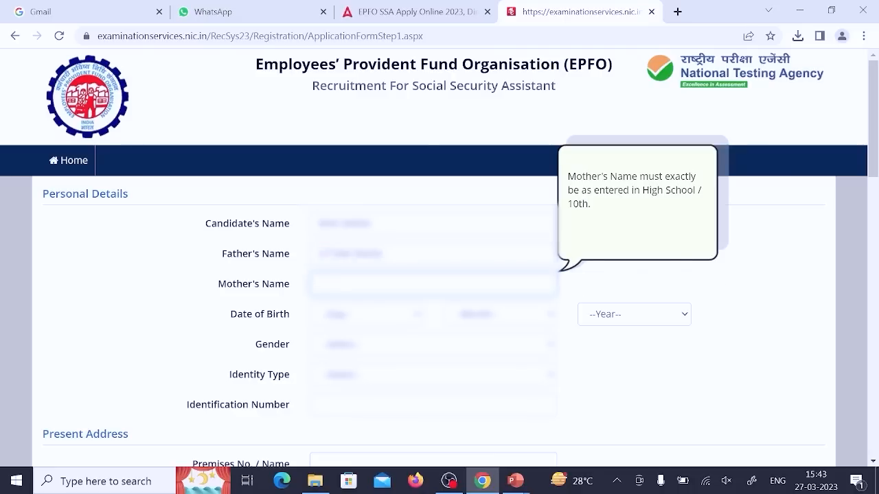
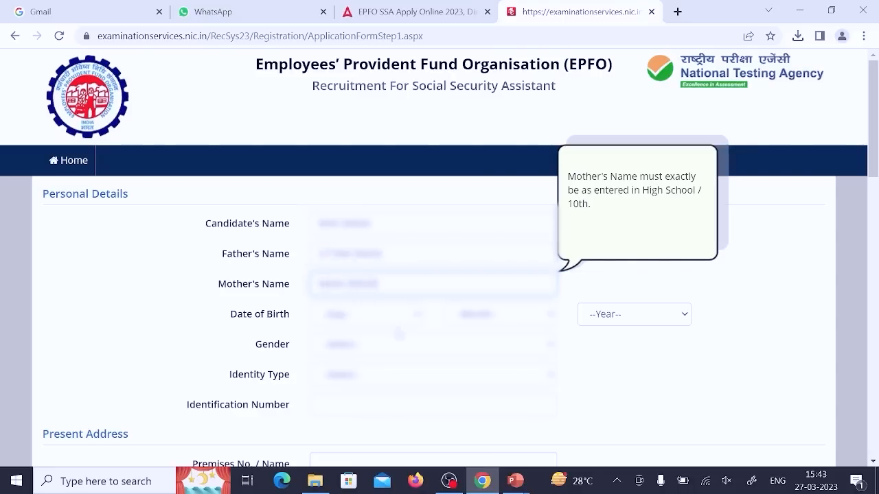
key(Tab)
- Set a July 2001 date of birth and choose the candidate's gender
click(405, 316)
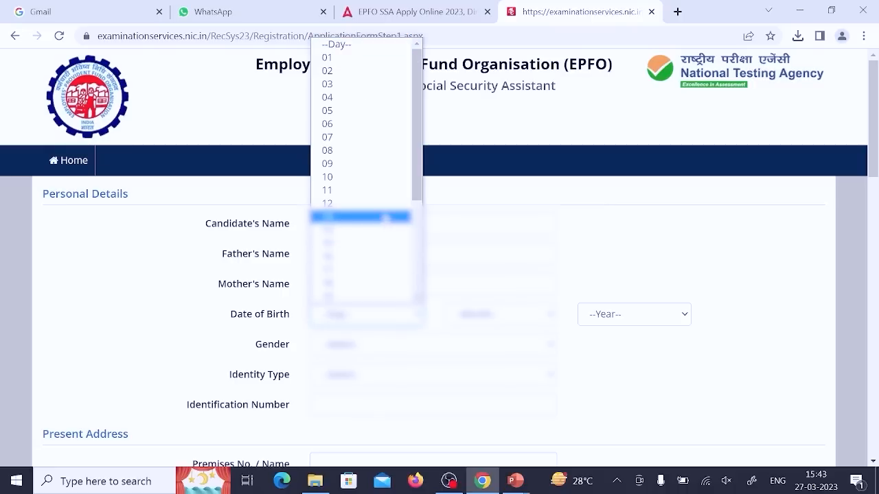
click(386, 217)
click(519, 320)
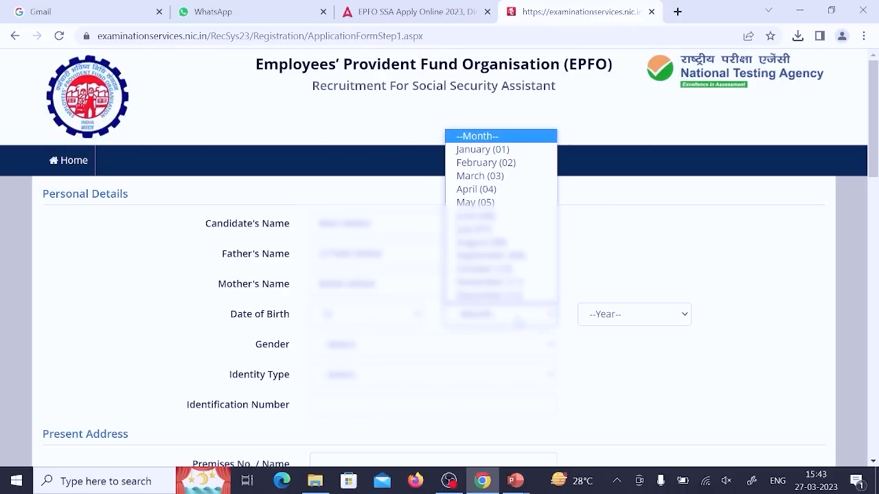
click(524, 229)
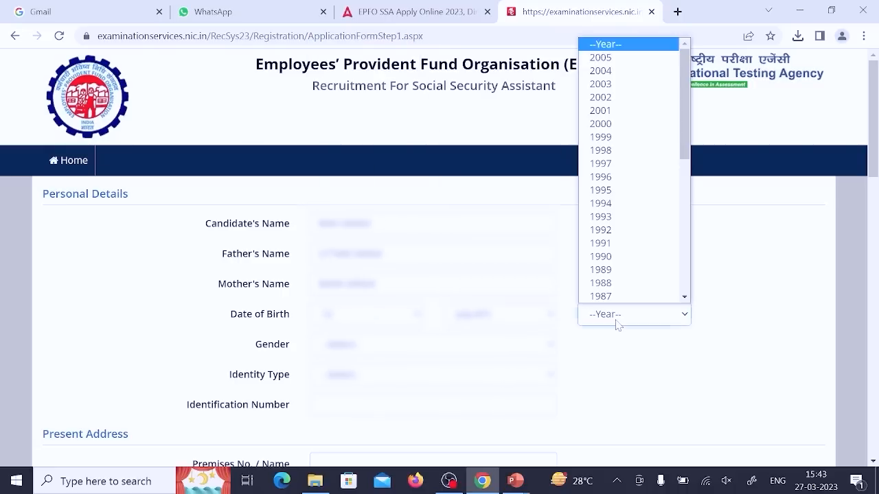
click(611, 321)
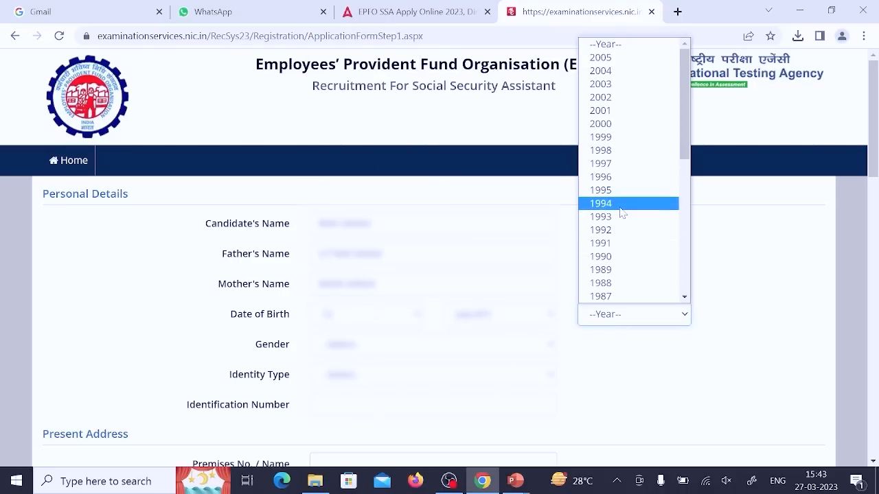
click(623, 110)
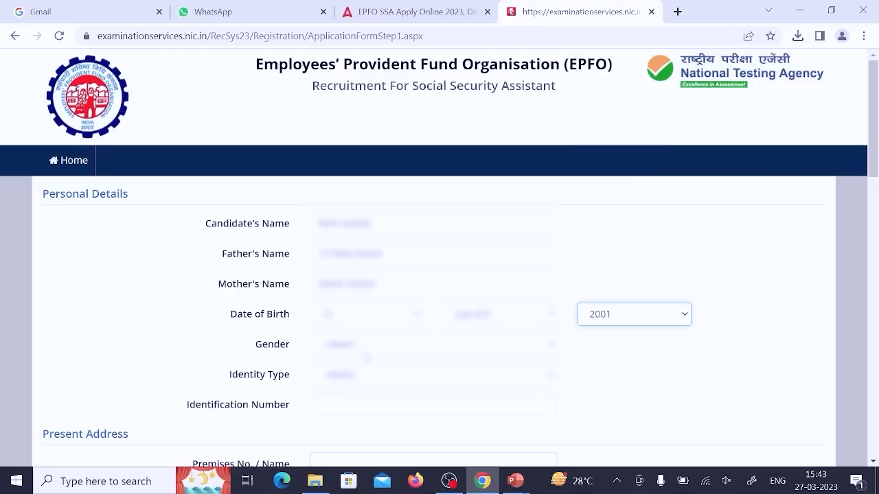
click(365, 357)
click(377, 373)
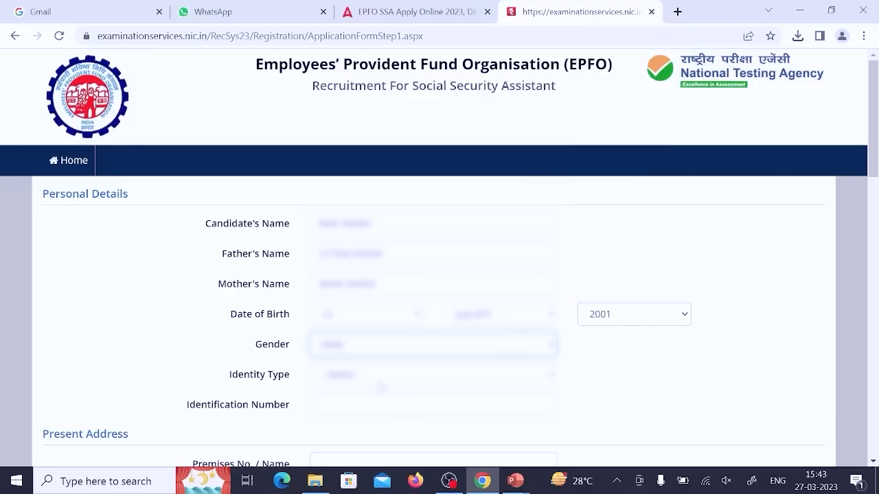
- Choose PAN Card as the identity type and enter the PAN number
click(380, 386)
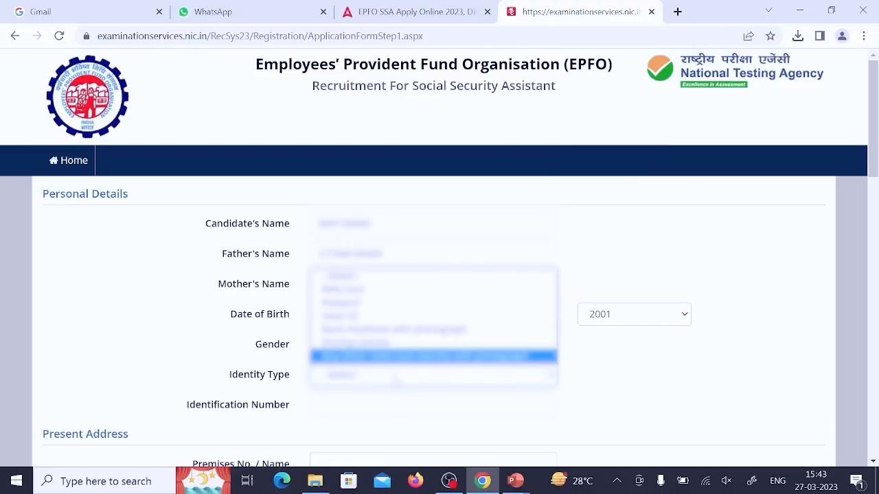
click(260, 333)
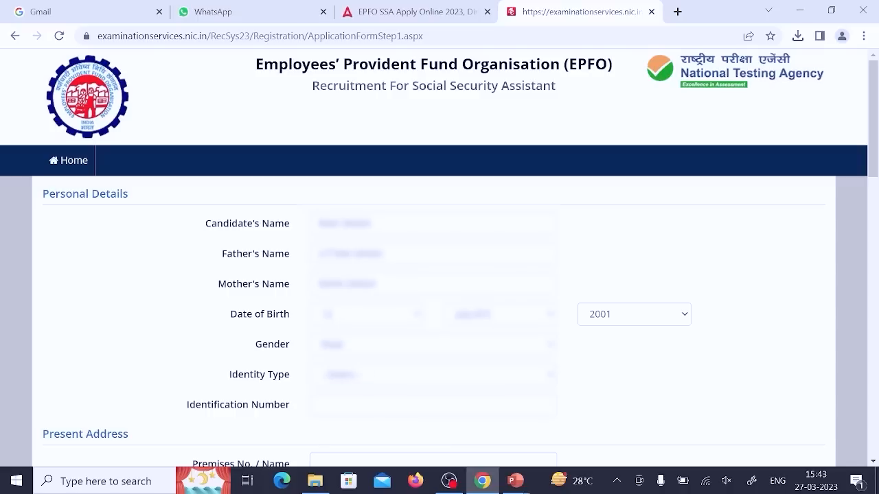
click(382, 376)
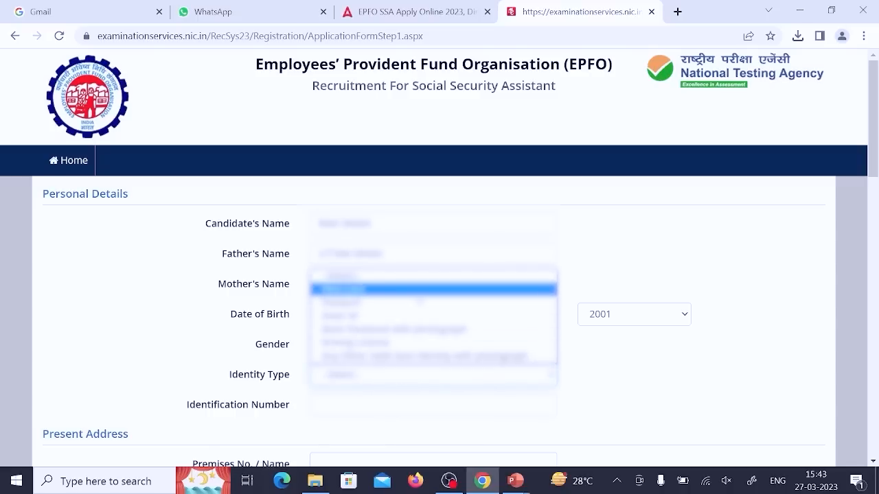
click(417, 292)
click(374, 405)
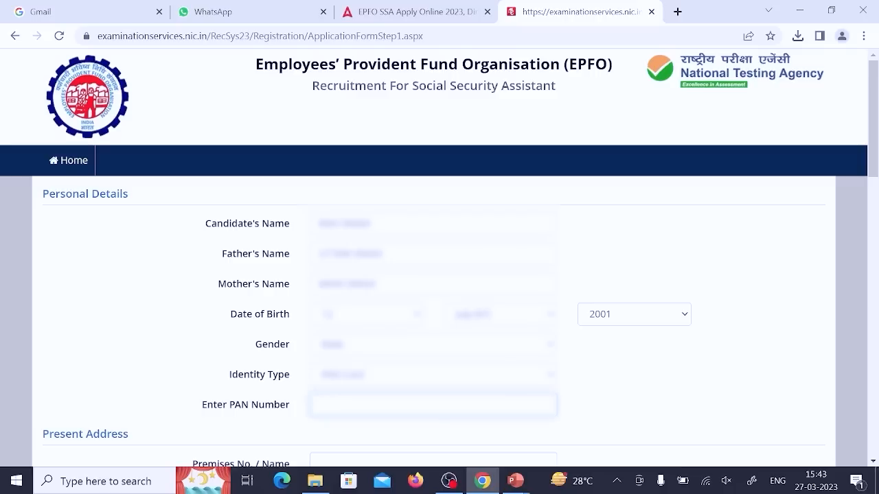
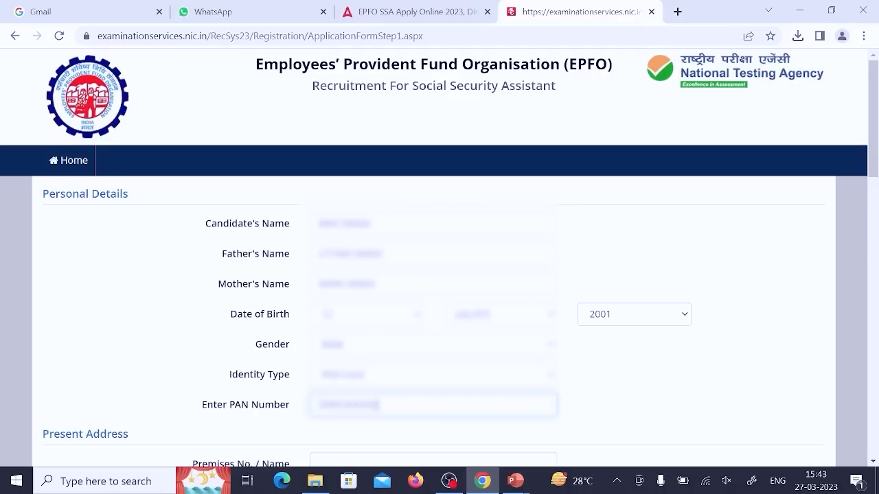
- Enter the sub-locality and locality of the present address
scroll(283, 320, down, 1)
scroll(283, 320, down, 2)
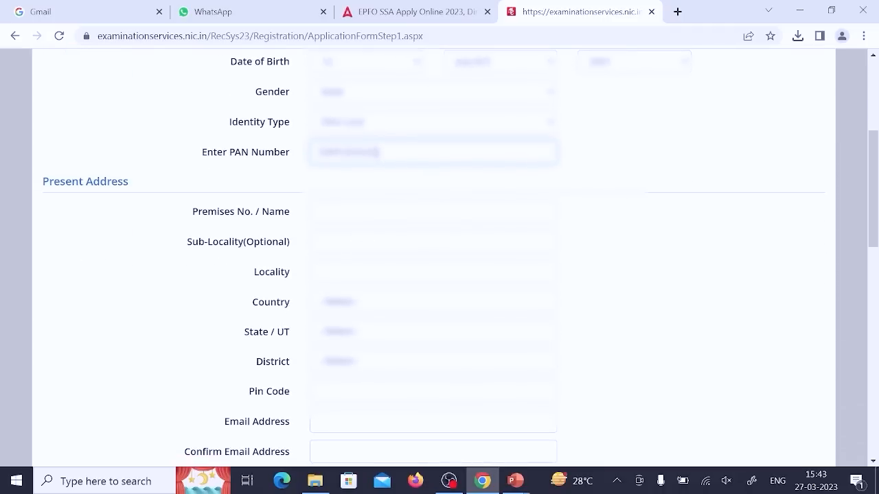
scroll(318, 186, down, 1)
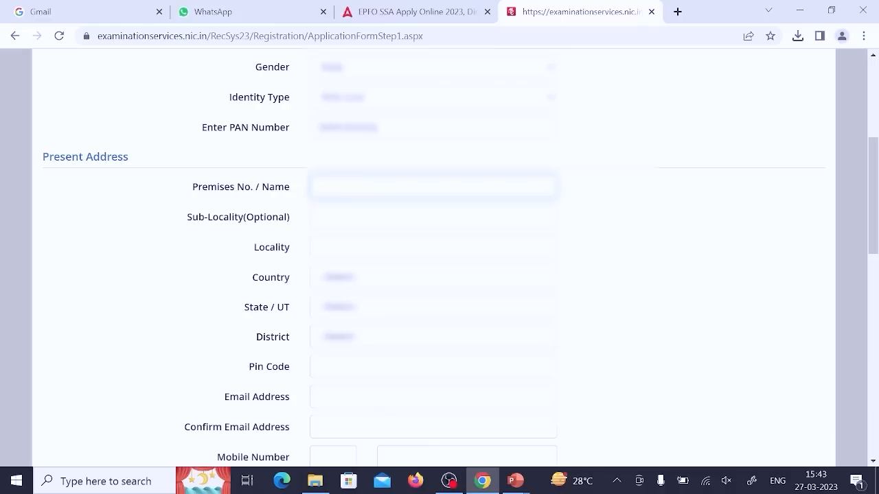
text(HNGandh)
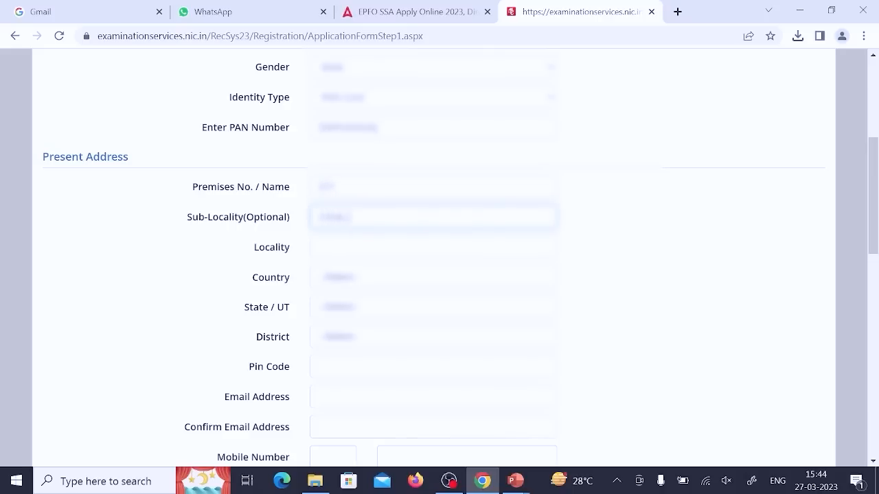
key(BackSpace)
key(BackSpace)
key(BackSpace)
text(n******)
key(Tab)
text(******)
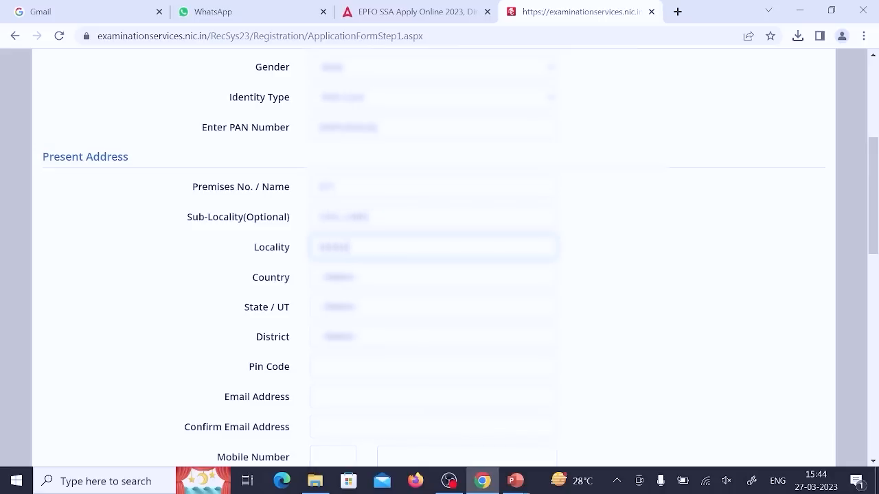
text(*************)
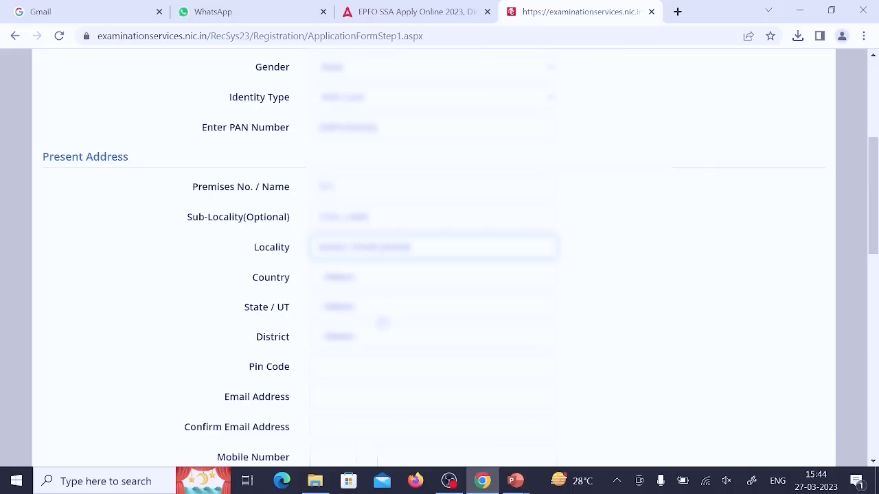
- Choose the state and district, enter the pin code, and start the email address
click(396, 307)
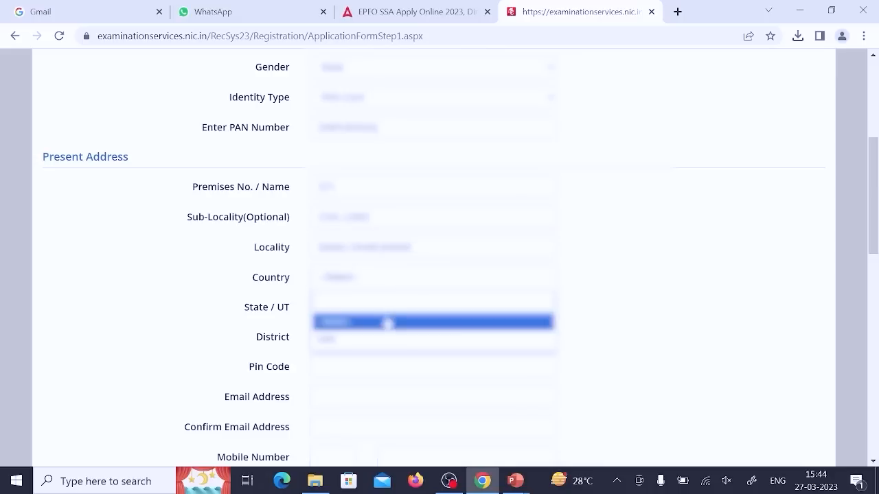
click(367, 339)
click(382, 328)
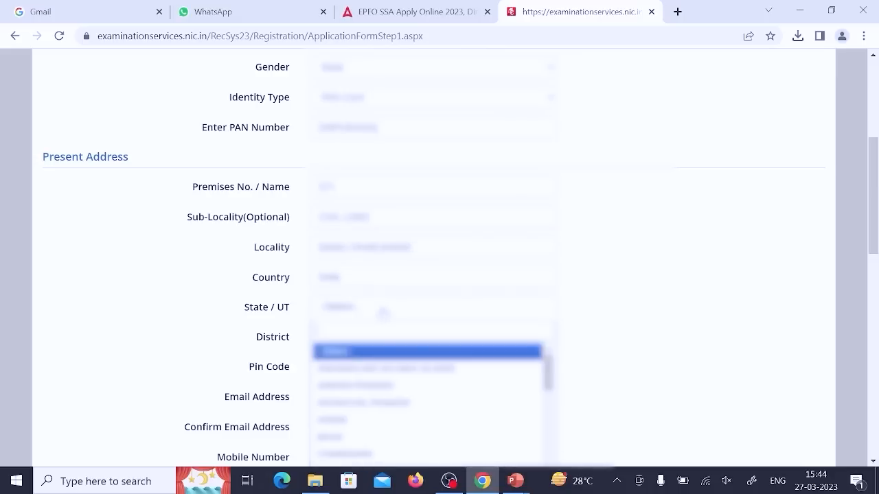
click(361, 371)
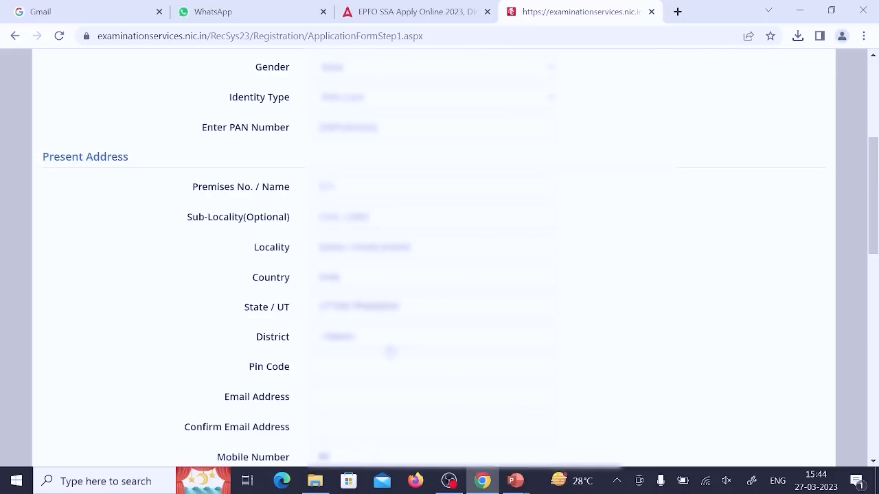
click(393, 348)
text(UNNAO)
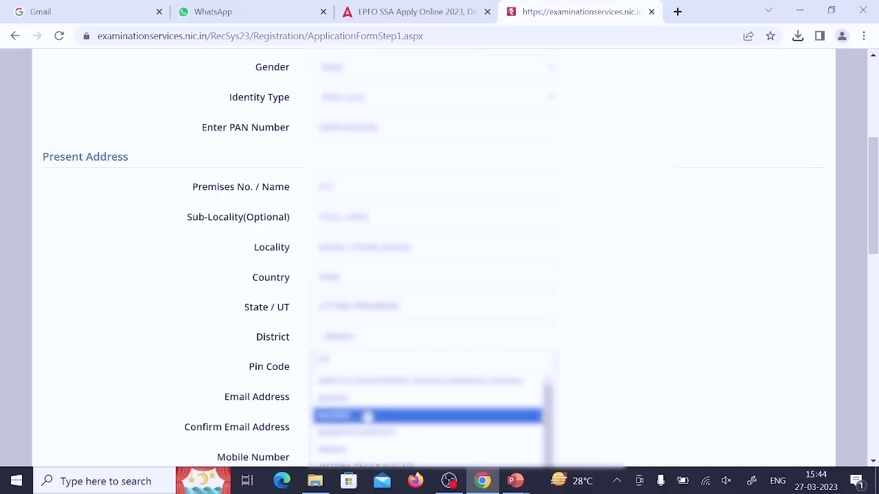
key(Return)
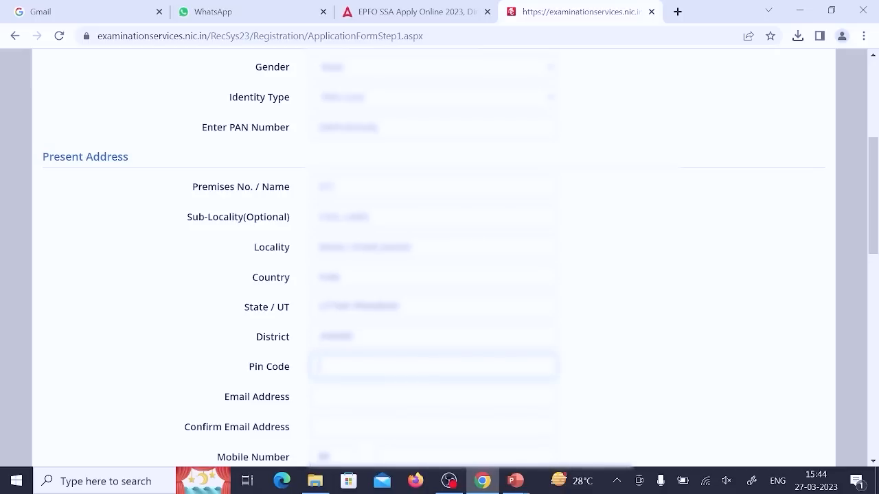
text(209801)
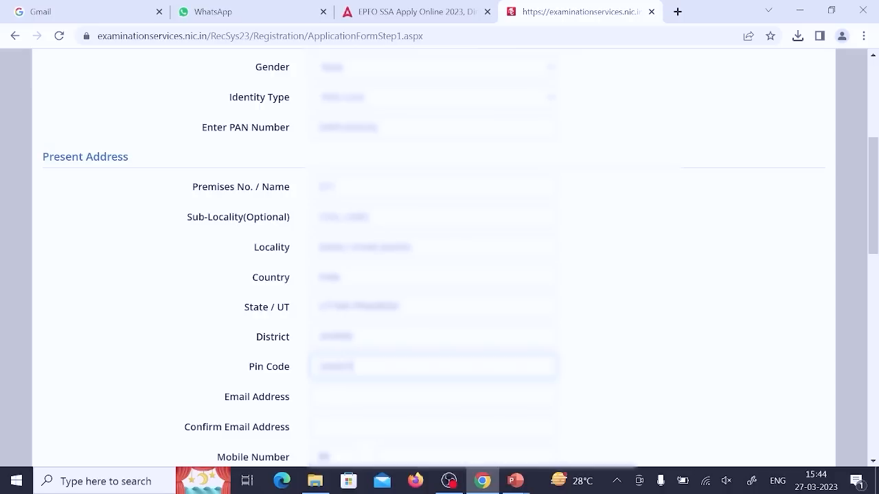
key(Tab)
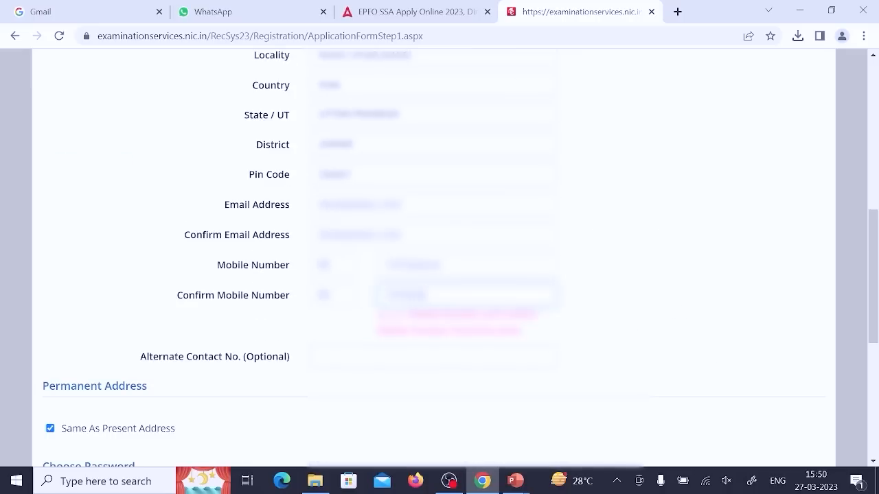
text(***)
text(*)
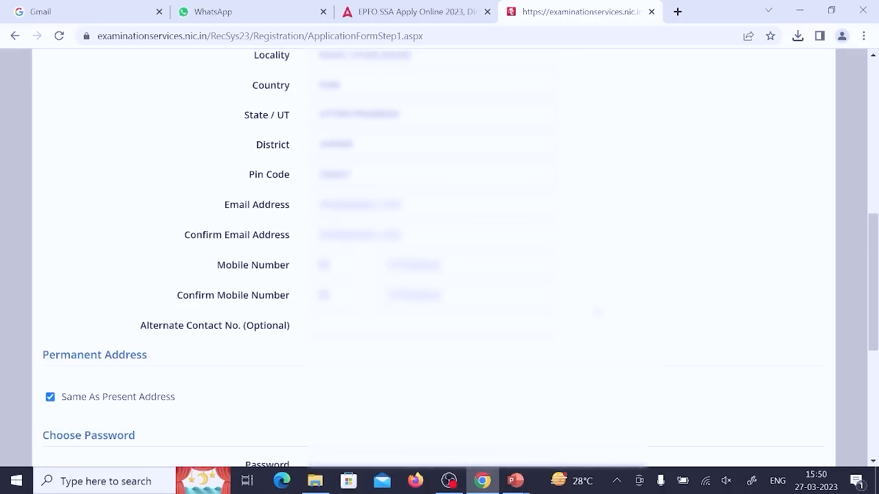
- Keep 'Same As Present Address' ticked for the permanent address
scroll(440, 257, down, 3)
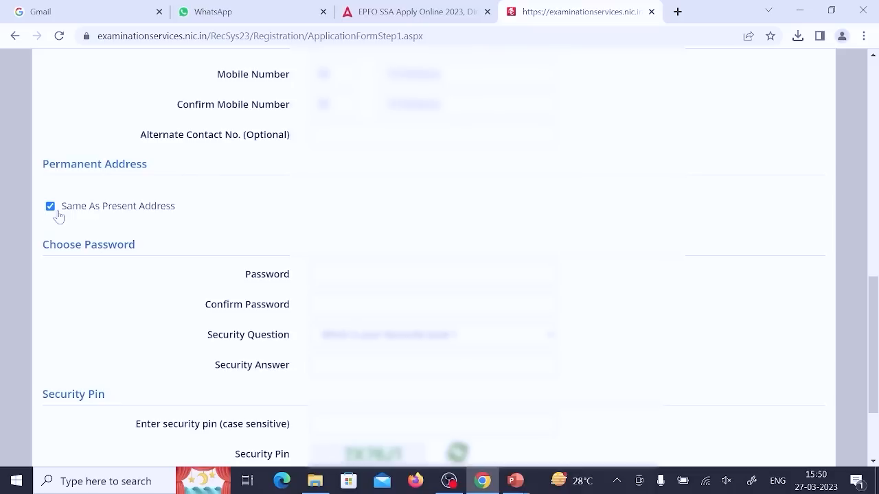
scroll(58, 216, up, 1)
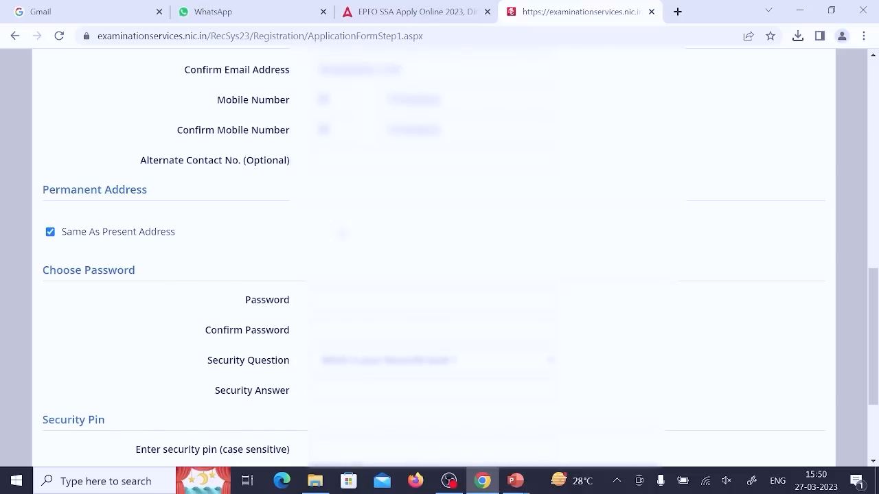
scroll(285, 231, up, 5)
scroll(282, 230, down, 3)
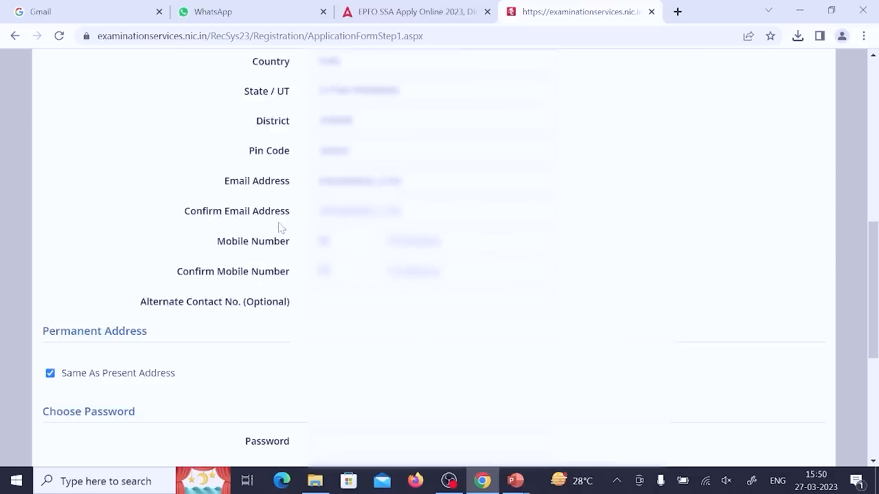
scroll(280, 228, down, 2)
click(51, 235)
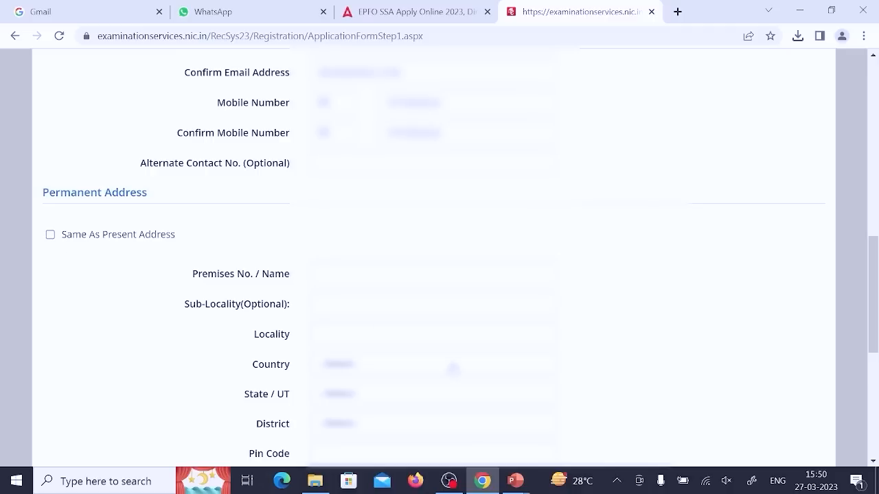
click(50, 235)
scroll(349, 290, down, 3)
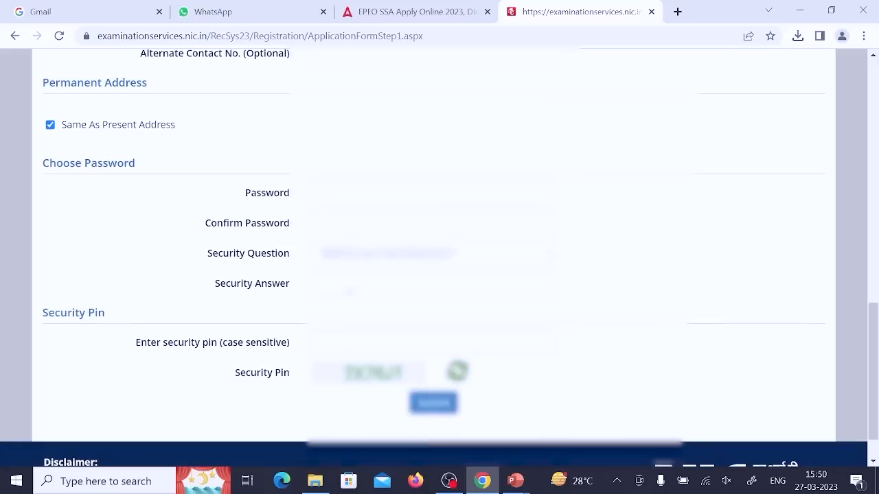
- Enter and confirm the account password
click(420, 175)
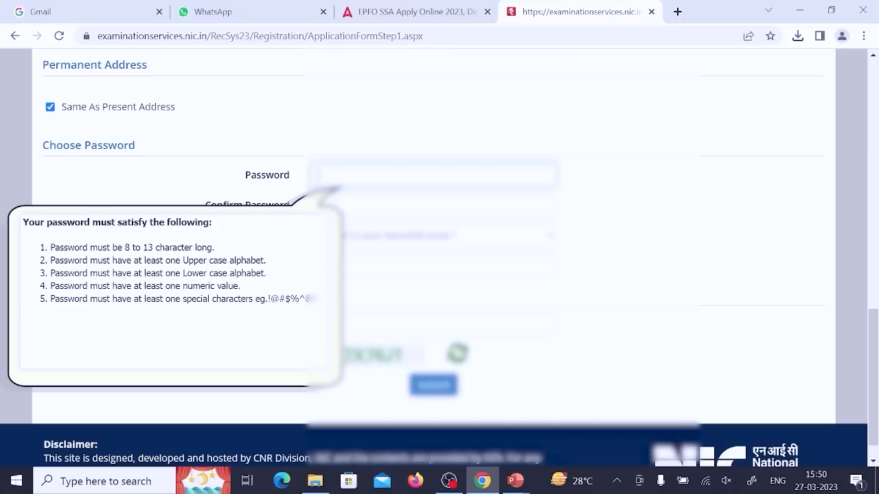
text(•••)
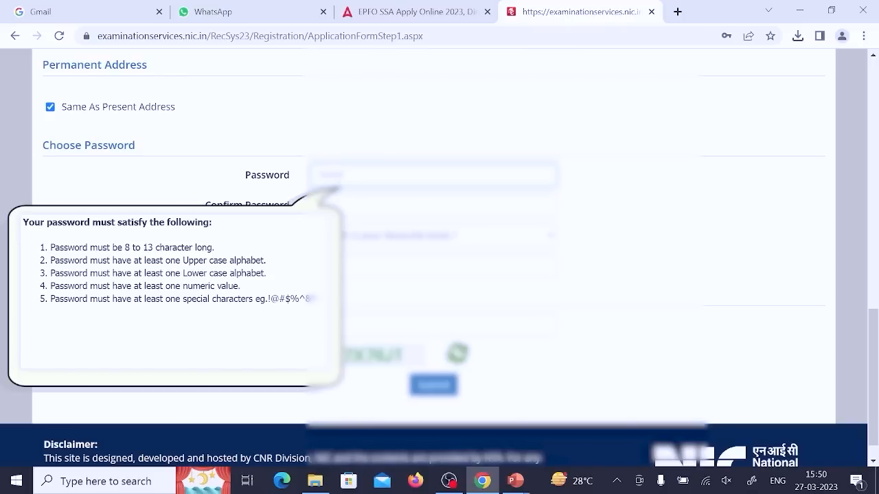
text(••)
click(433, 205)
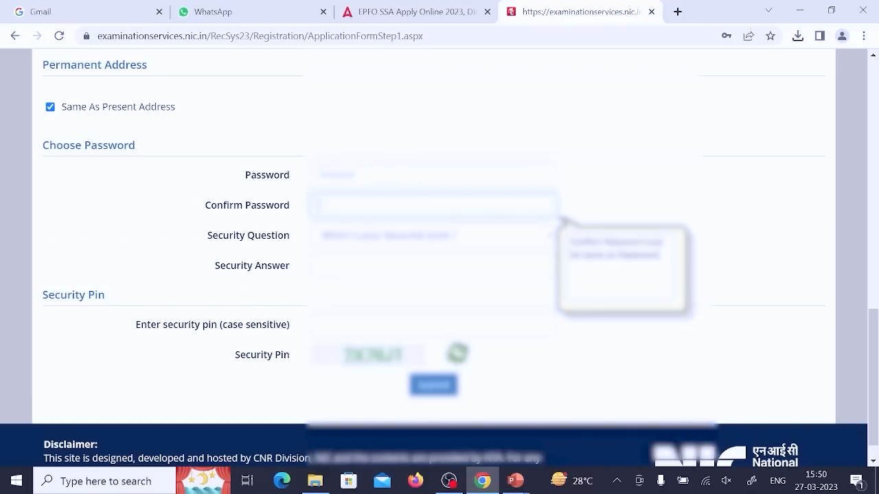
text(••••••)
- Choose the favourite book security question, answer it, enter the security pin and submit
click(433, 235)
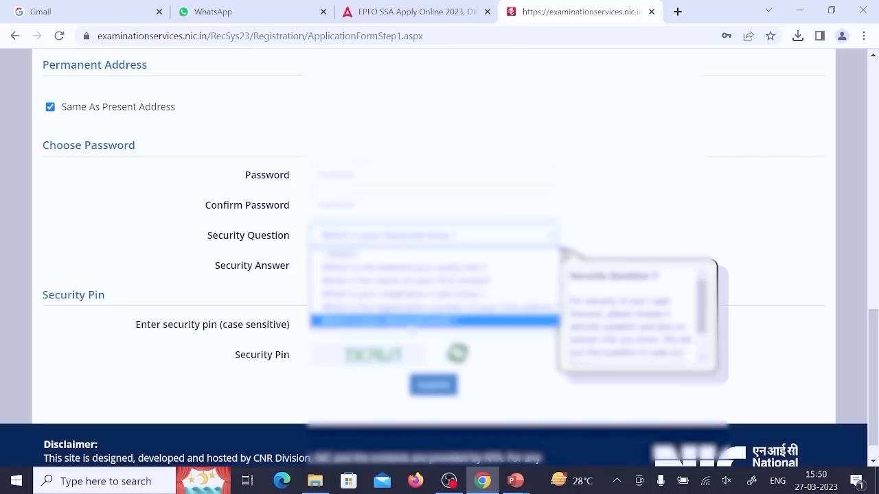
key(Return)
key(Tab)
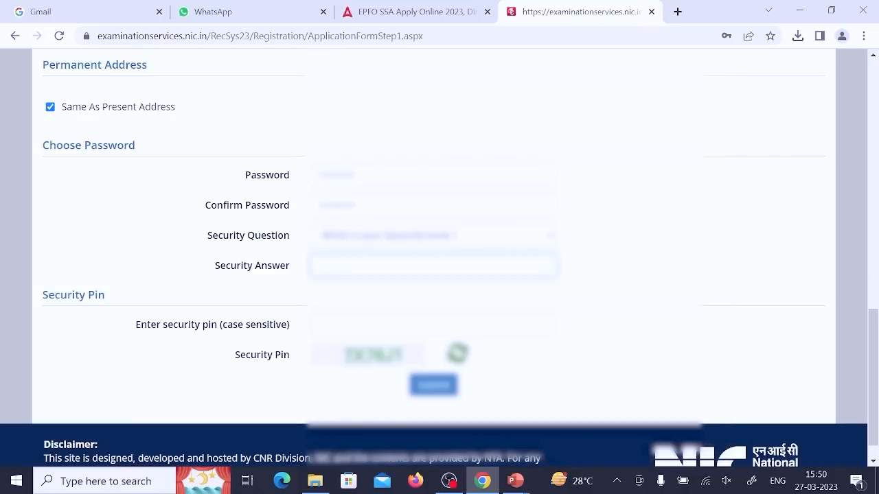
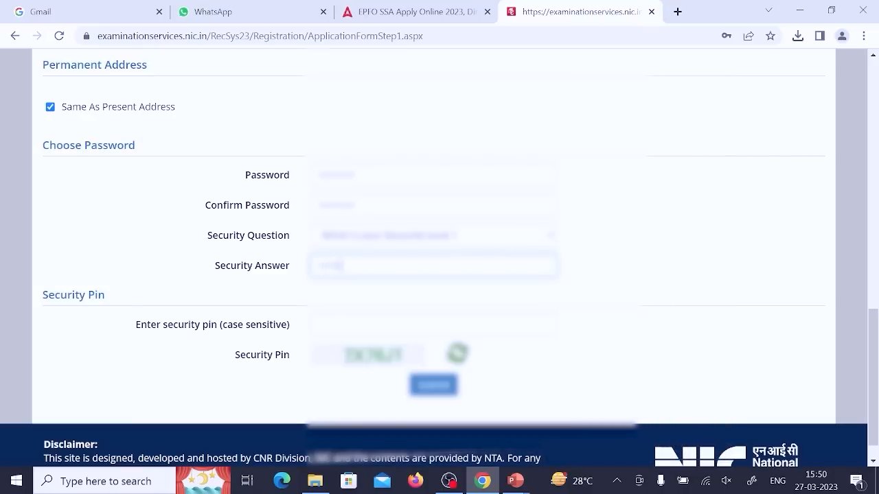
key(Tab)
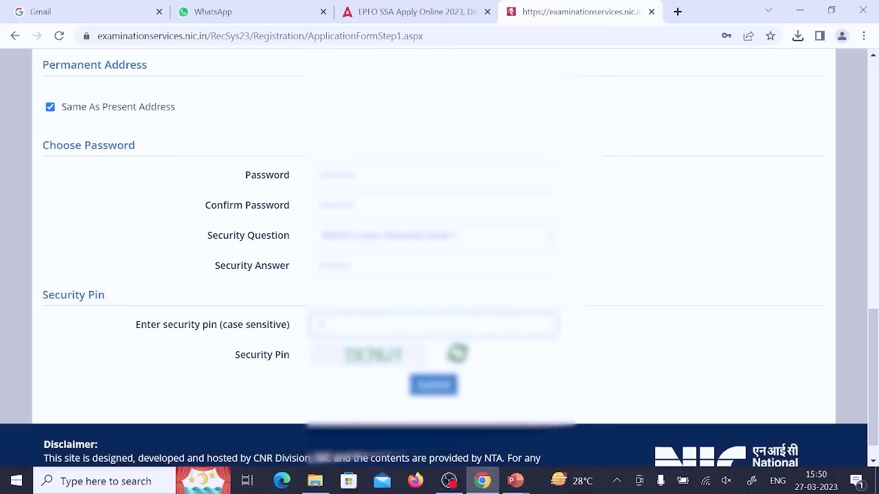
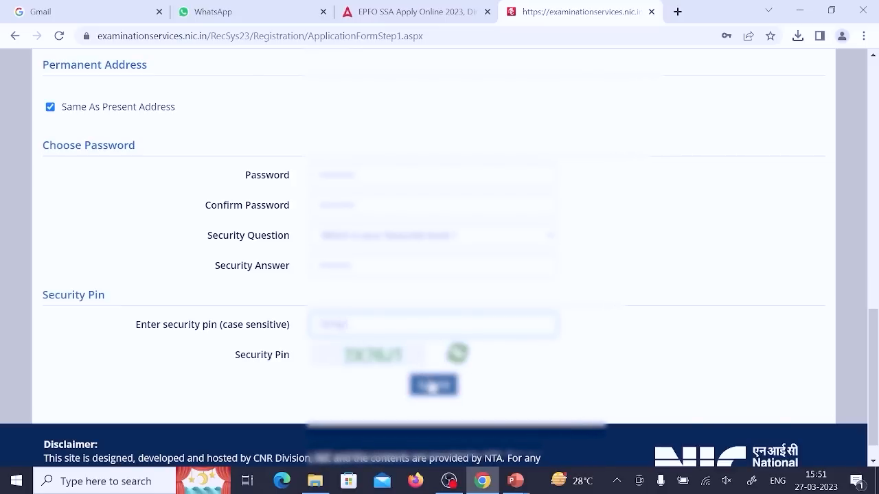
click(431, 386)
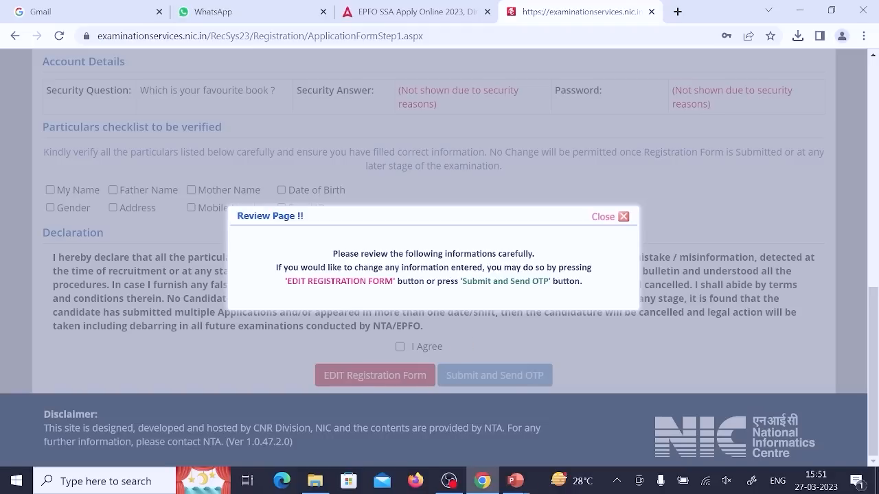
- Dismiss the review notice and tick My Name, Father Name, Mother Name and Date of Birth as verified
click(622, 217)
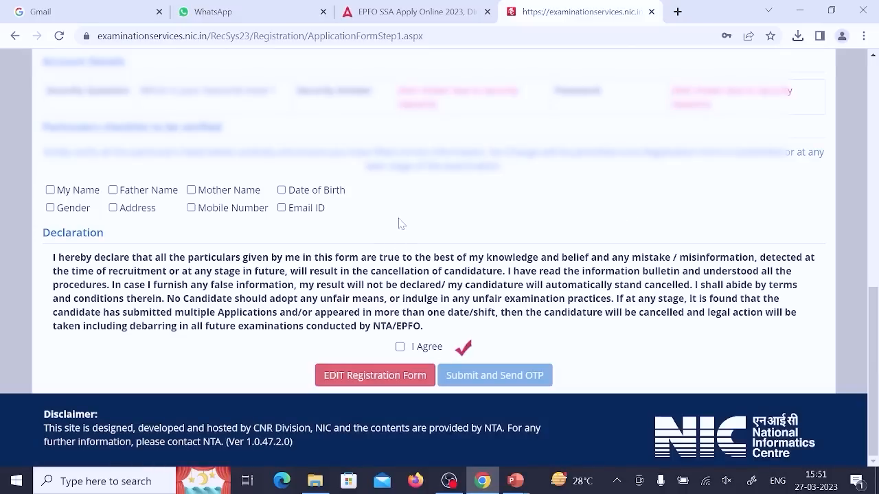
scroll(408, 190, up, 3)
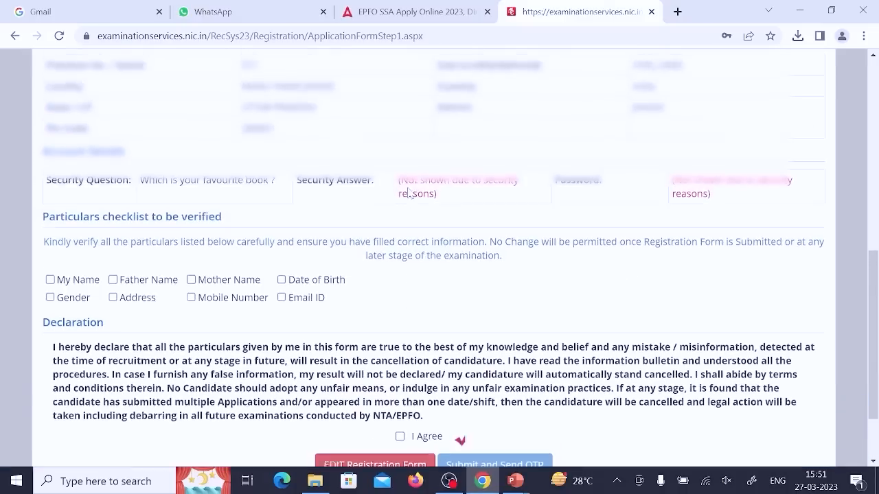
scroll(408, 192, down, 2)
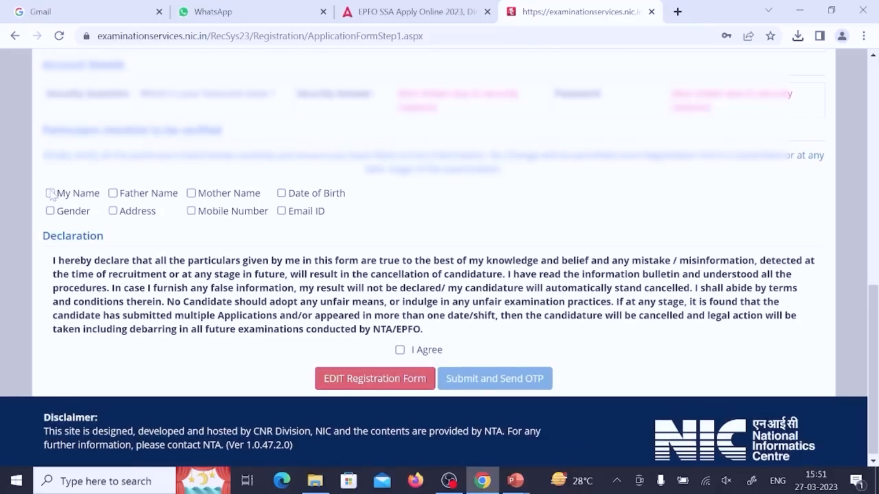
click(50, 194)
click(113, 194)
click(191, 194)
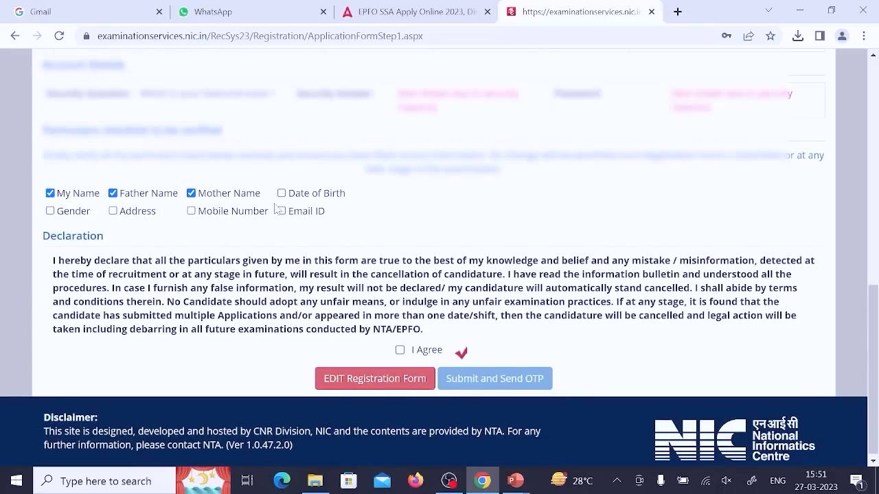
click(282, 193)
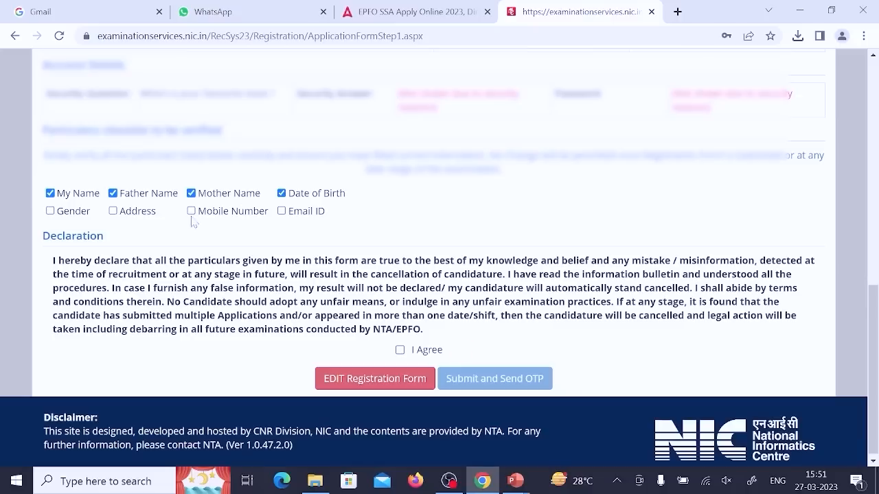
- Tick Gender, Address, Mobile Number and Email ID, agree to the declaration, and submit for OTP
click(50, 211)
click(113, 210)
click(191, 211)
click(281, 211)
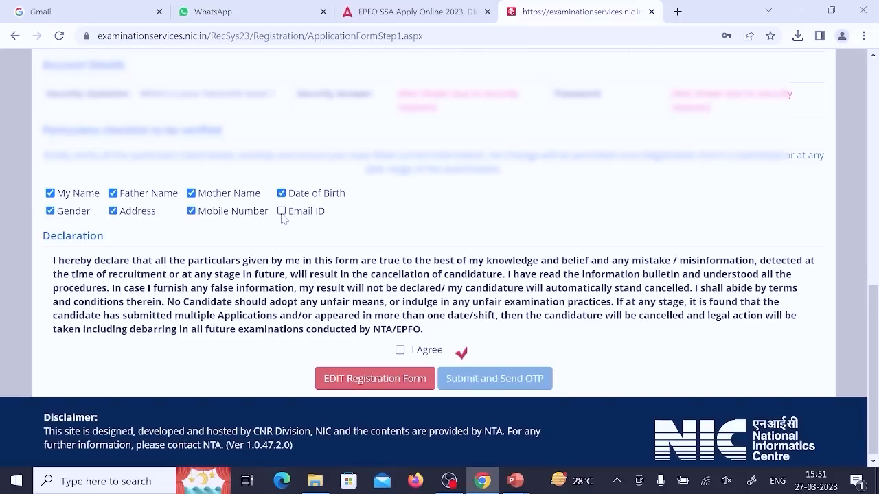
click(400, 350)
click(477, 386)
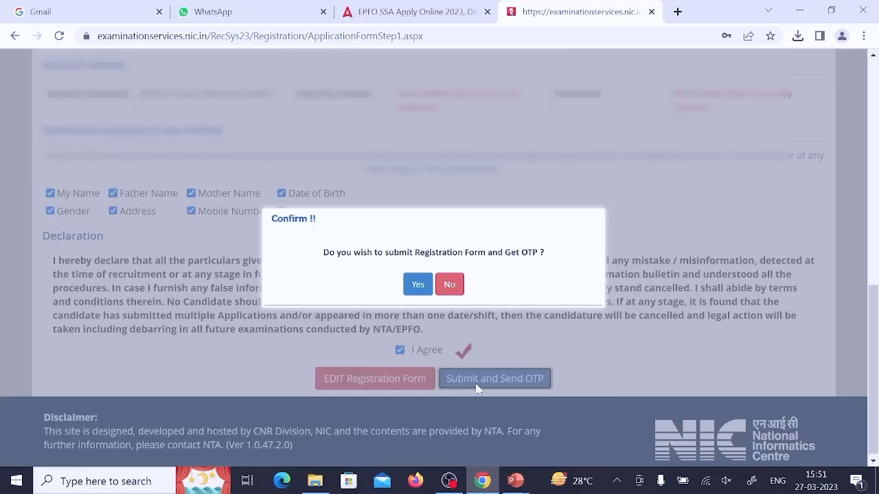
- Confirm submission, enter the SMS OTP, and complete the registration
click(420, 285)
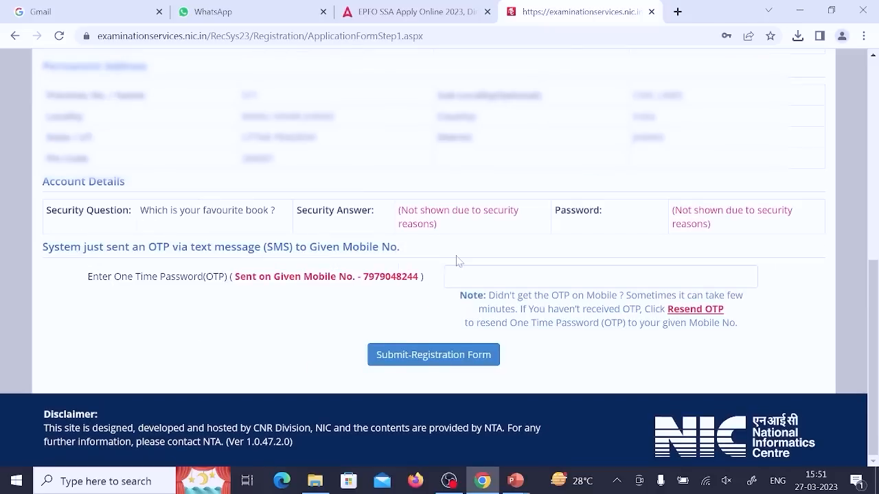
click(453, 276)
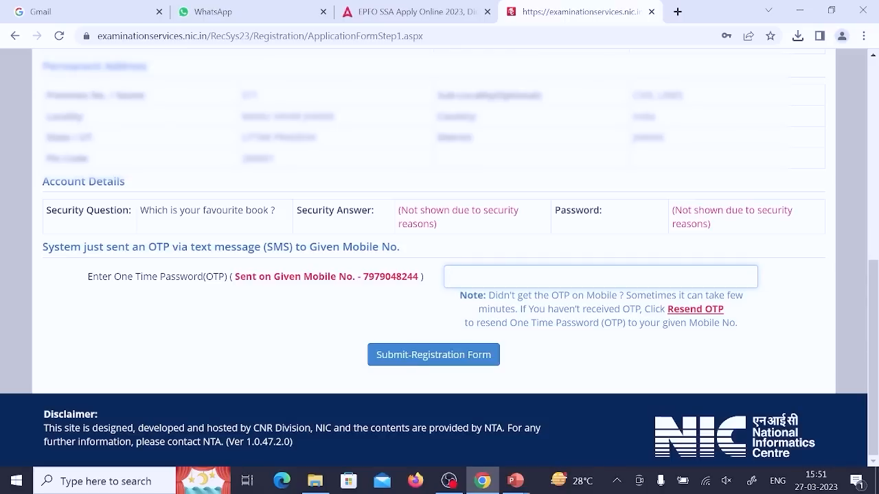
click(443, 361)
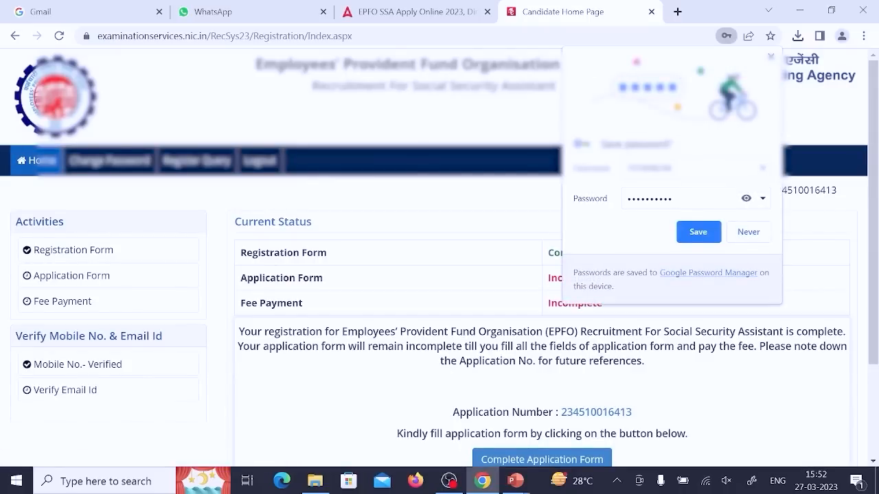
- Decline saving the browser password, continue to the application form, and open Personal Details
click(748, 232)
scroll(570, 298, down, 1)
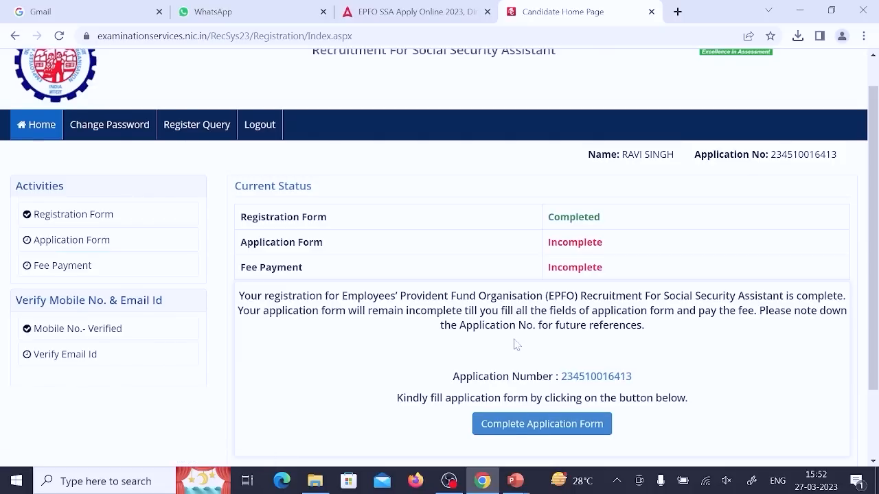
scroll(515, 344, down, 1)
click(572, 361)
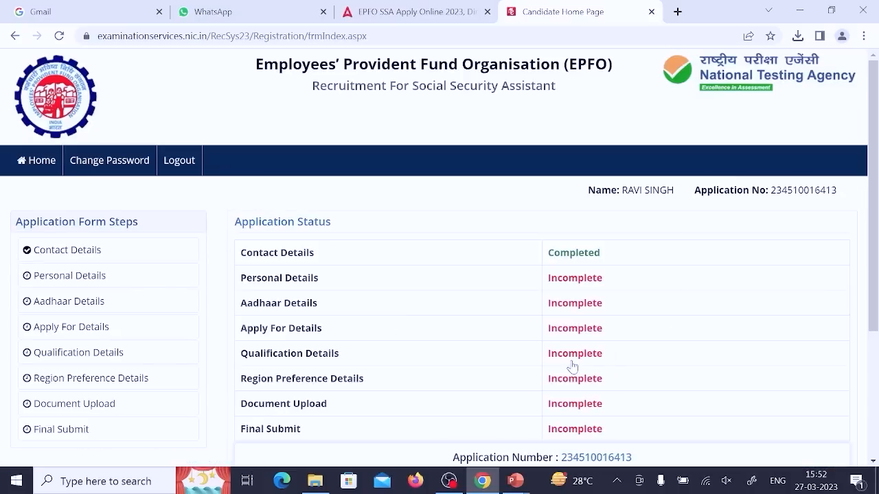
scroll(554, 295, down, 1)
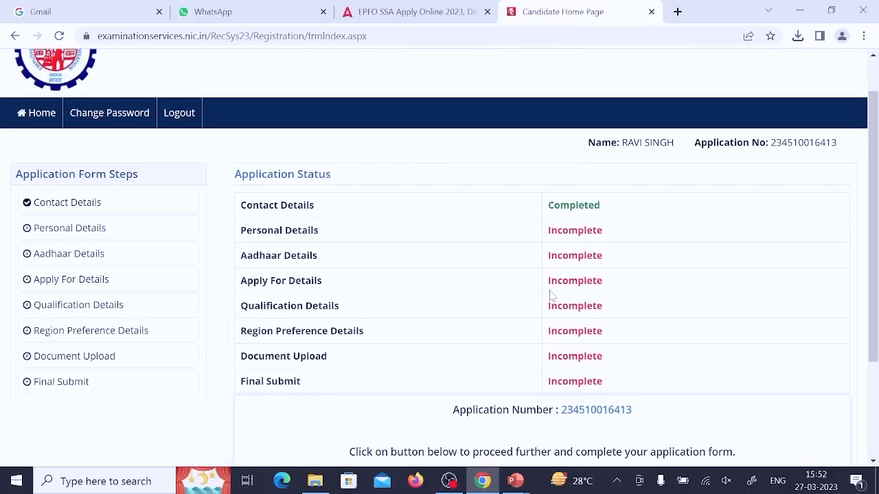
scroll(564, 249, down, 1)
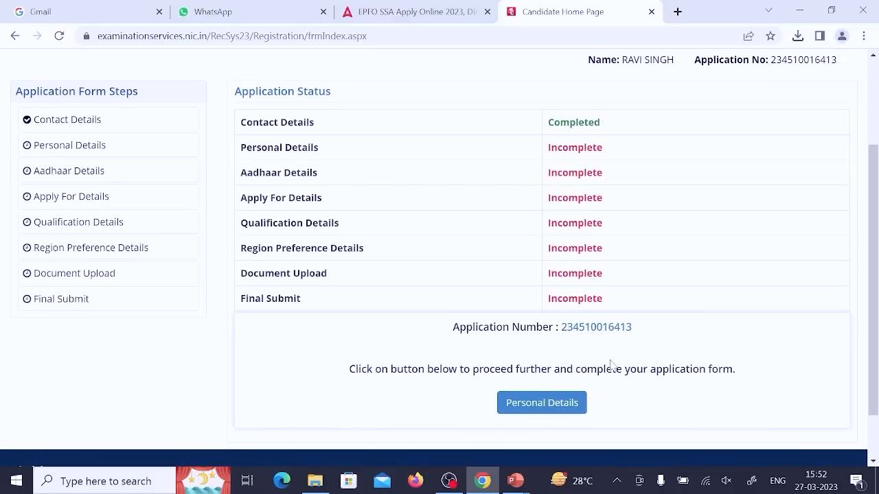
scroll(612, 366, down, 1)
click(549, 361)
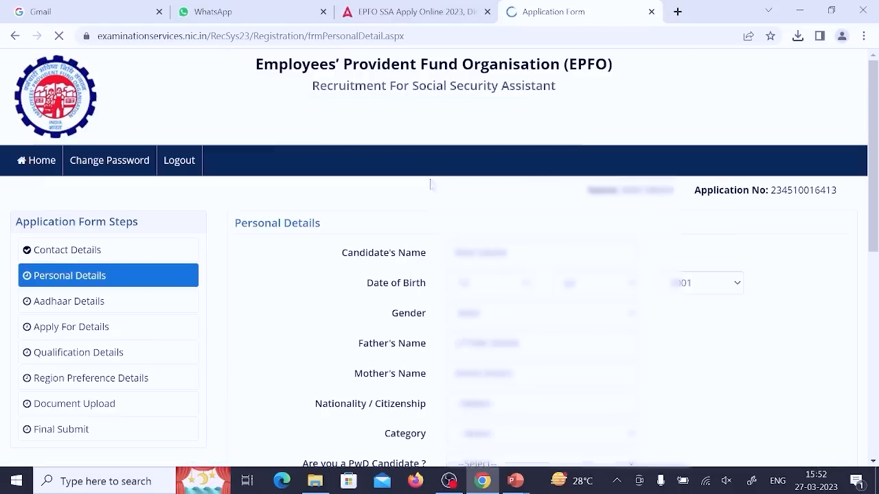
- Set the Category to Unreserved
scroll(439, 275, down, 2)
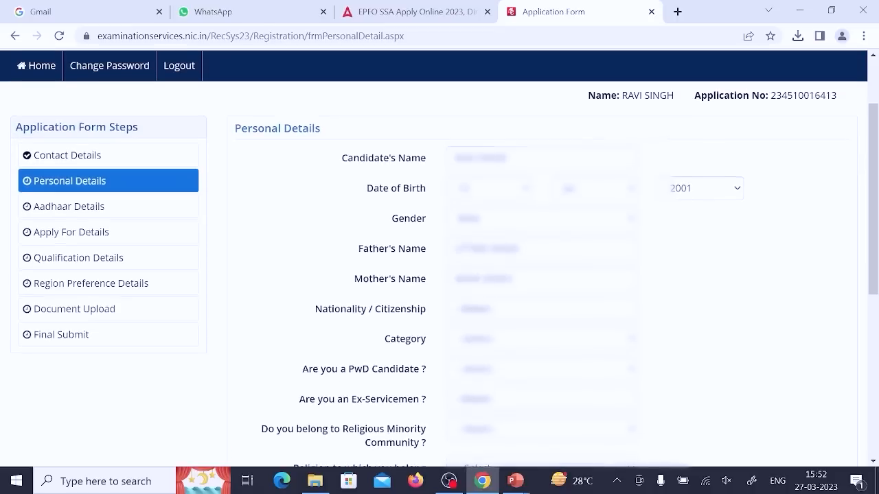
click(507, 336)
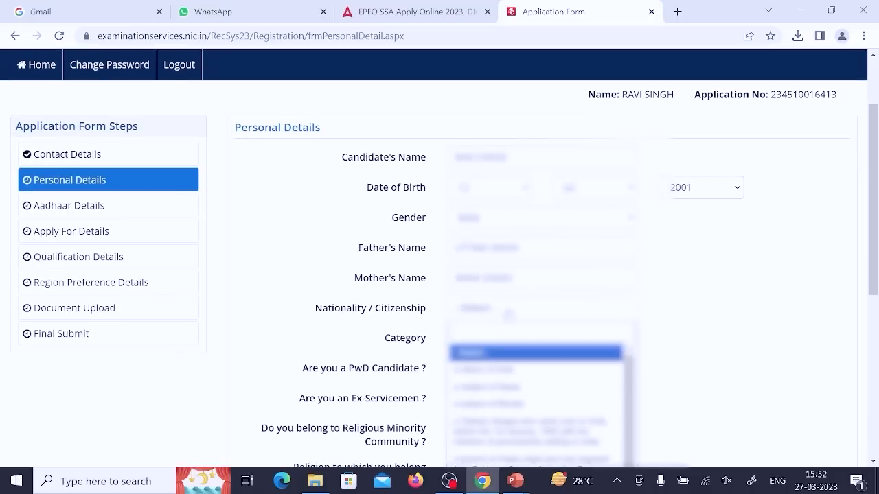
click(506, 373)
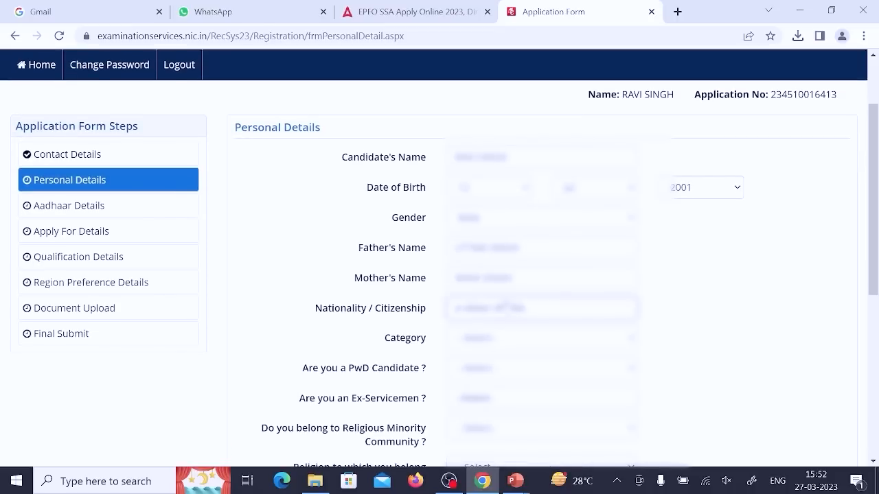
click(522, 340)
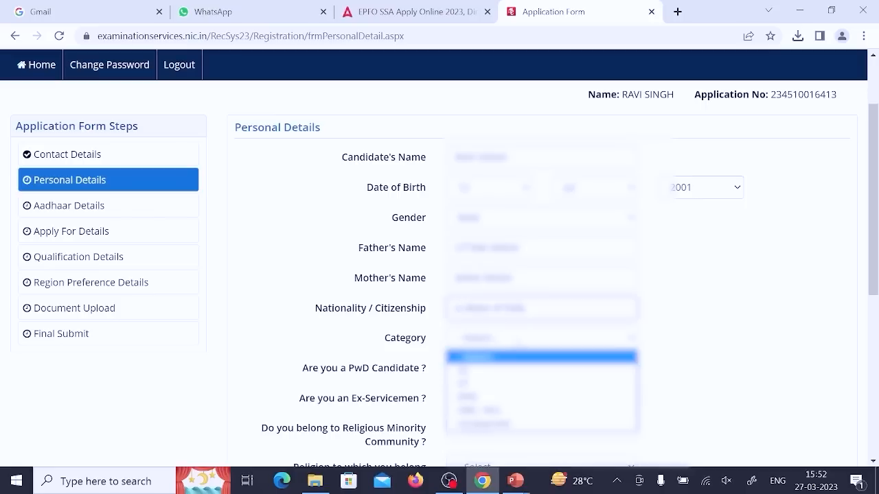
click(527, 386)
click(531, 338)
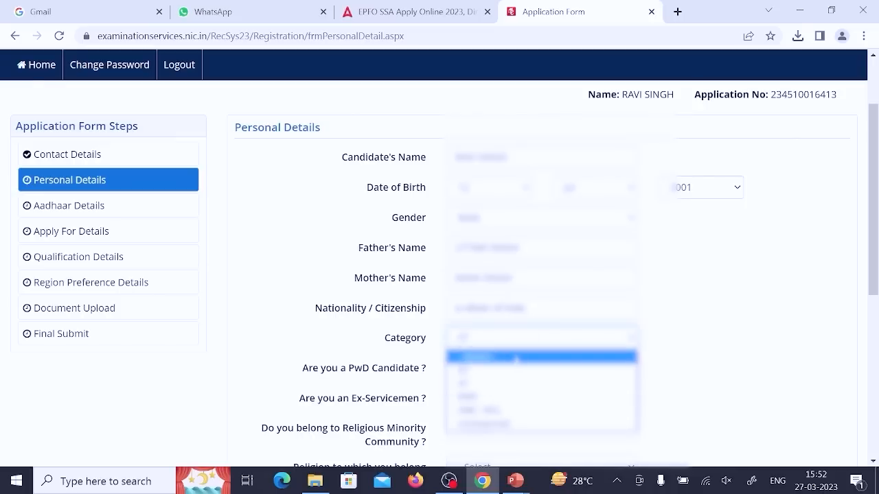
click(510, 421)
click(512, 339)
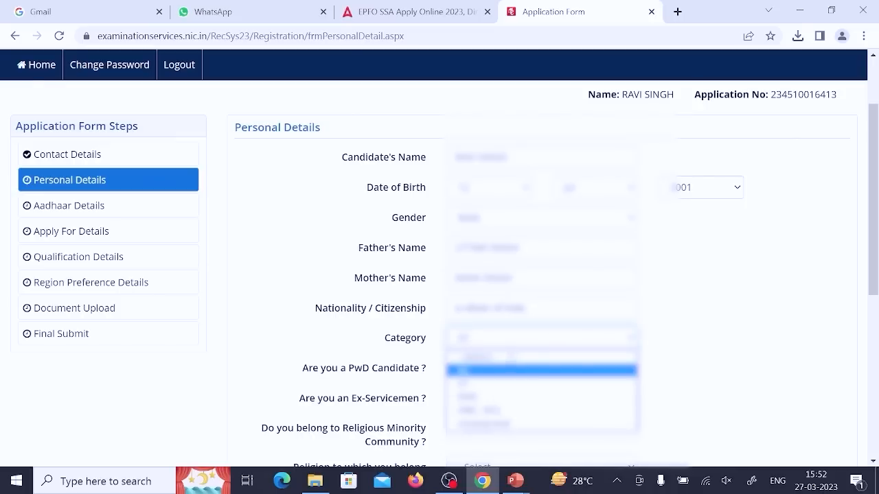
click(489, 423)
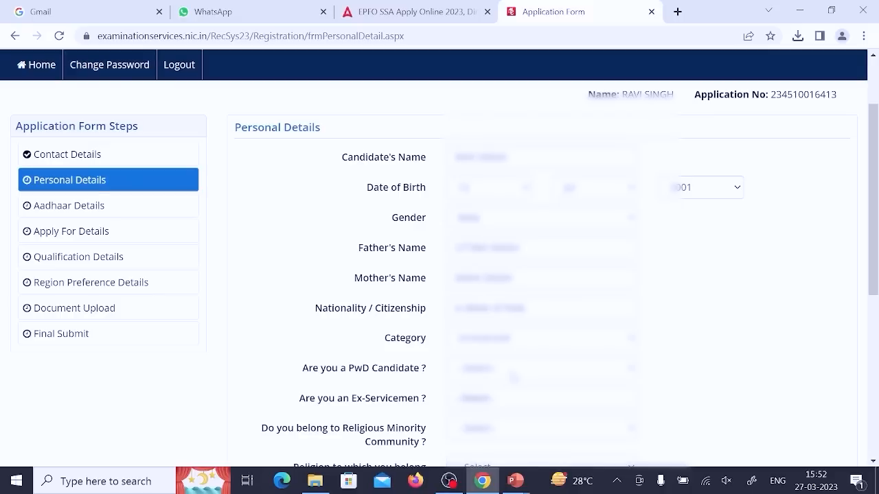
- Answer No to the PwD Candidate question
click(513, 374)
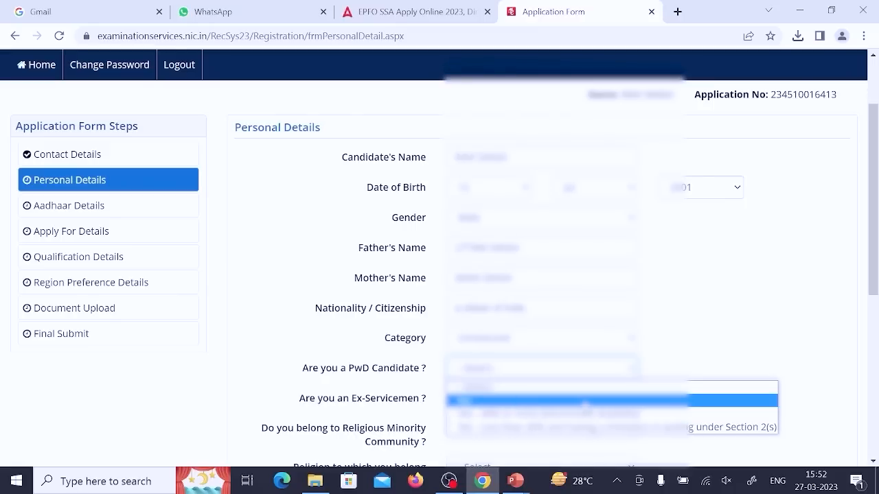
click(585, 404)
click(542, 408)
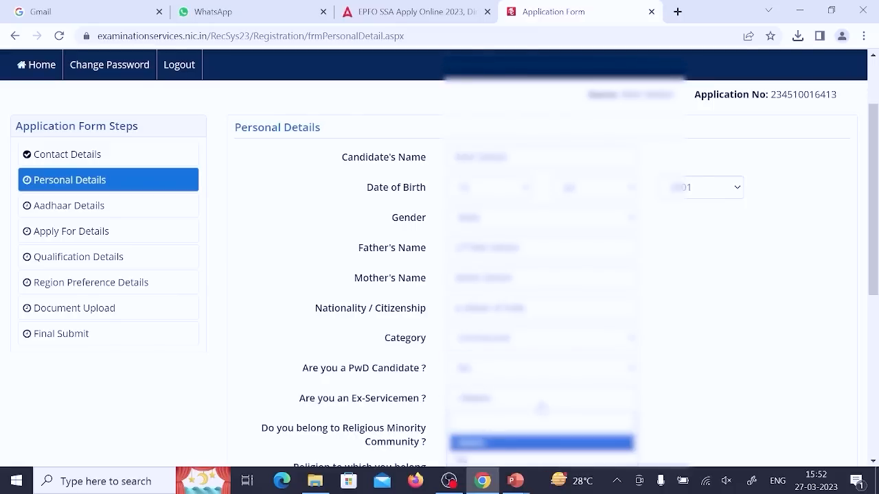
scroll(508, 408, down, 3)
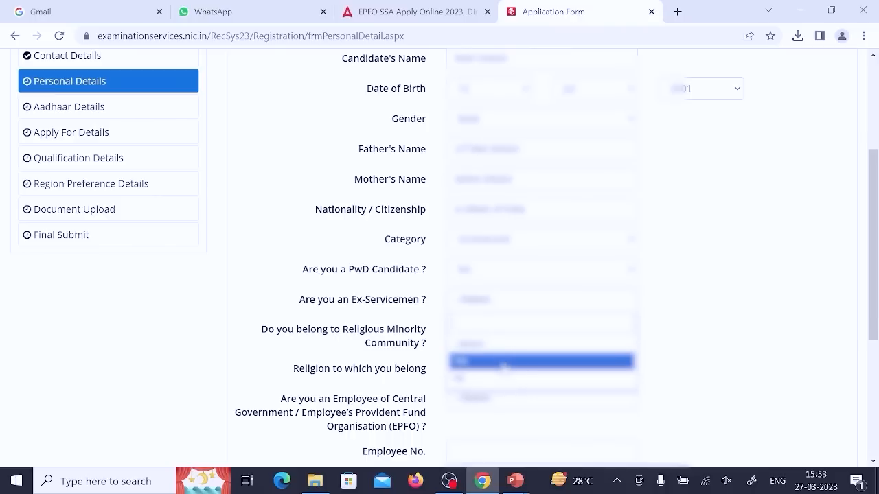
- Answer No for Ex-Servicemen and Religious Minority, and set religion to Hindu
click(508, 362)
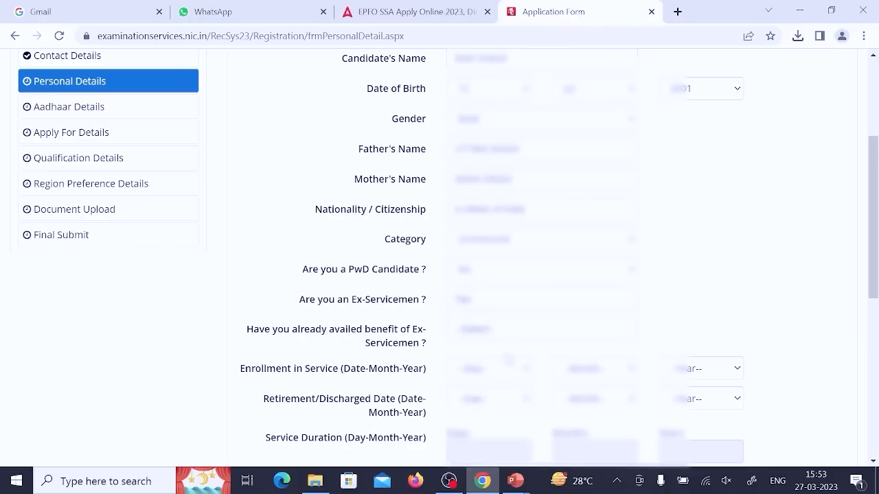
click(495, 311)
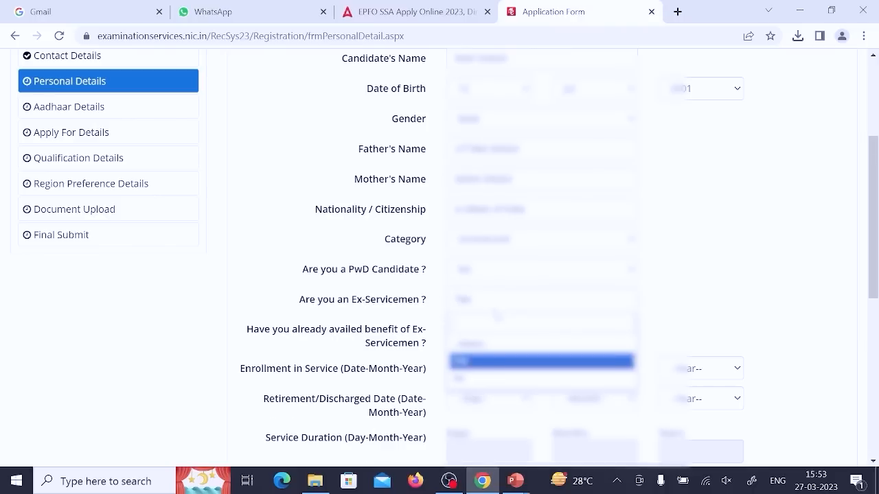
click(480, 375)
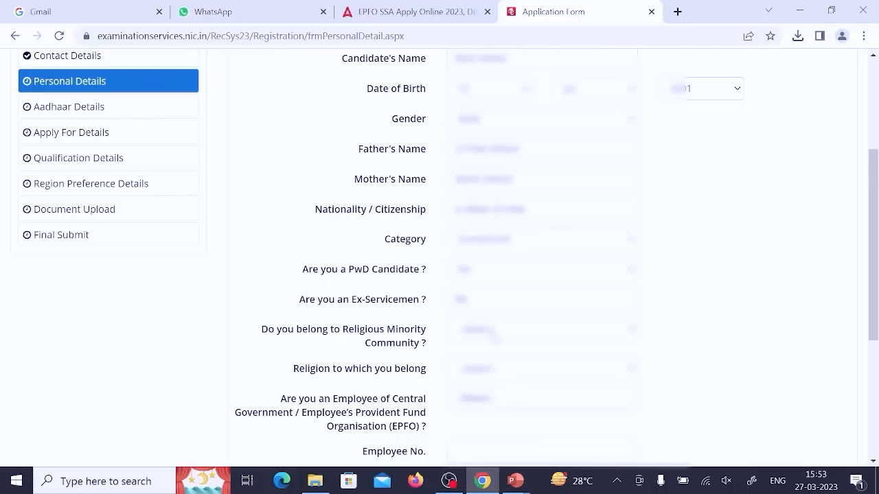
click(493, 331)
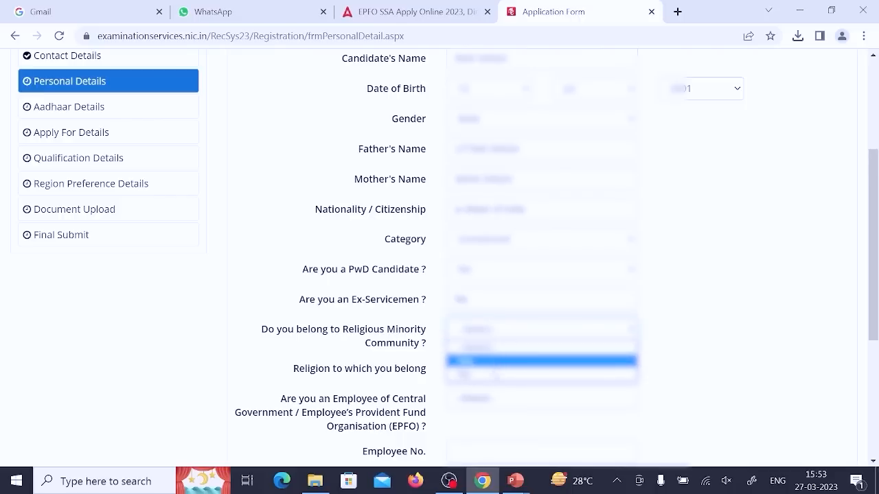
click(495, 374)
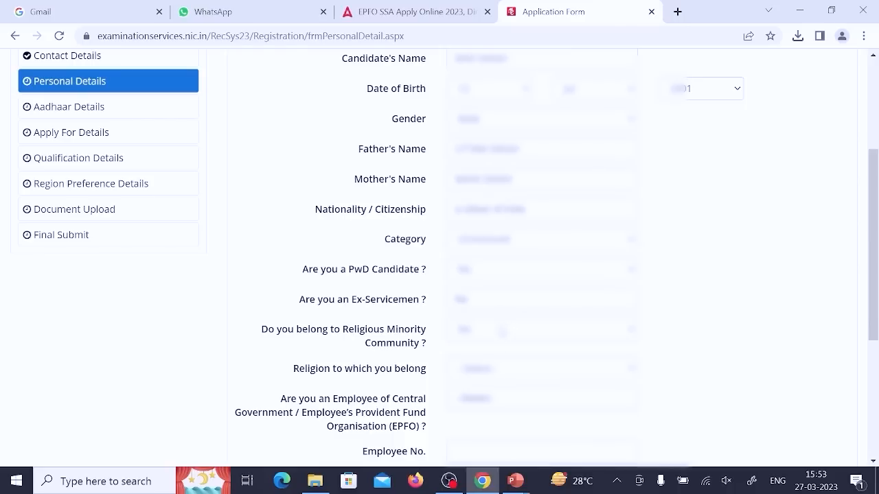
click(514, 369)
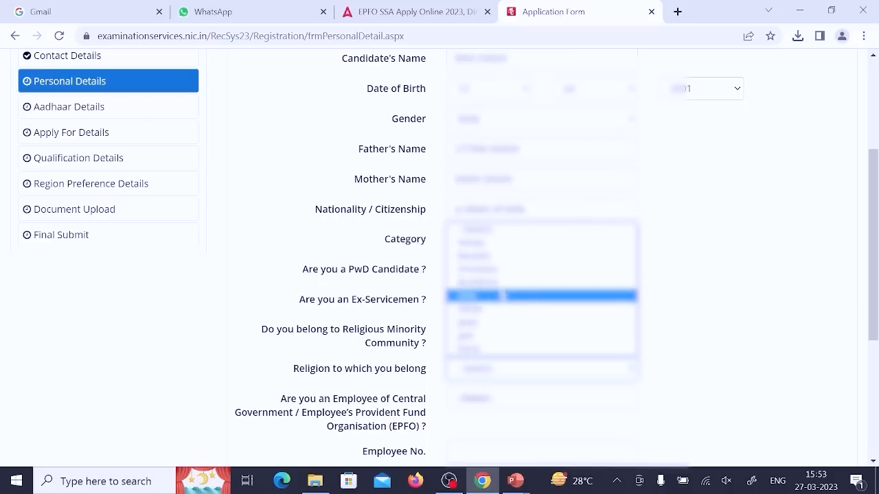
click(500, 243)
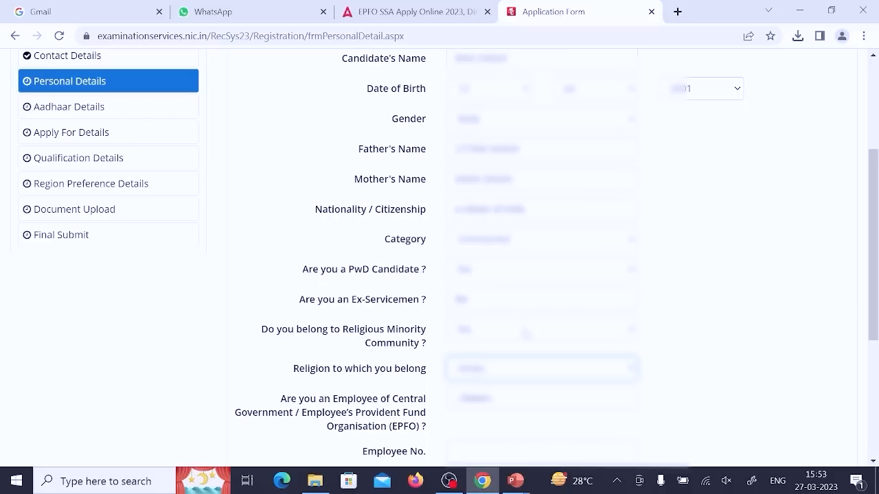
scroll(526, 219, down, 3)
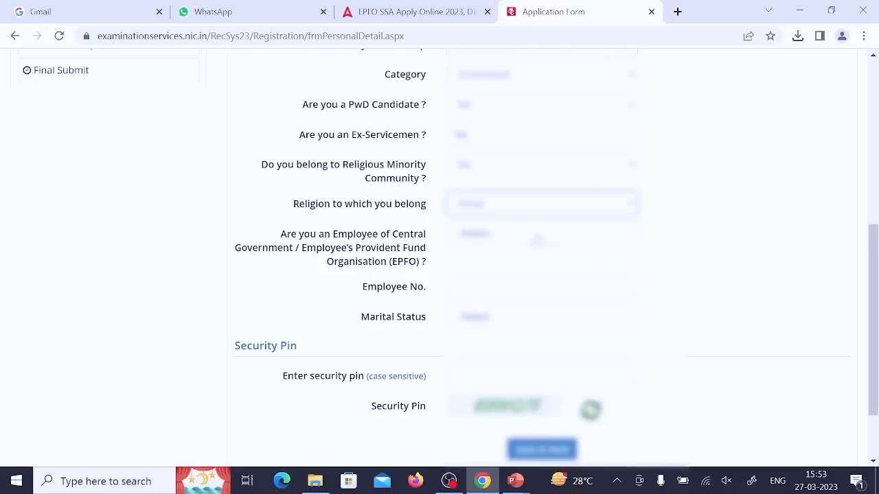
- Answer No for EPFO employee, set Marital Status Single, enter the security pin, and save
click(538, 240)
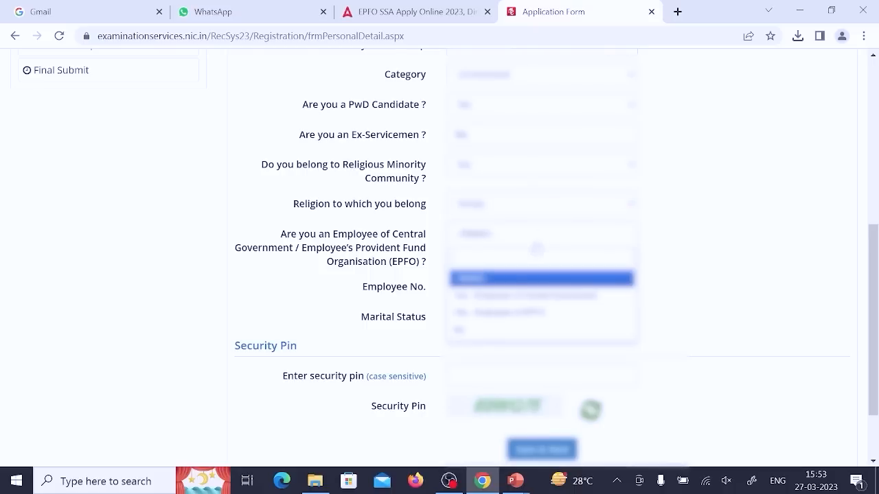
click(516, 330)
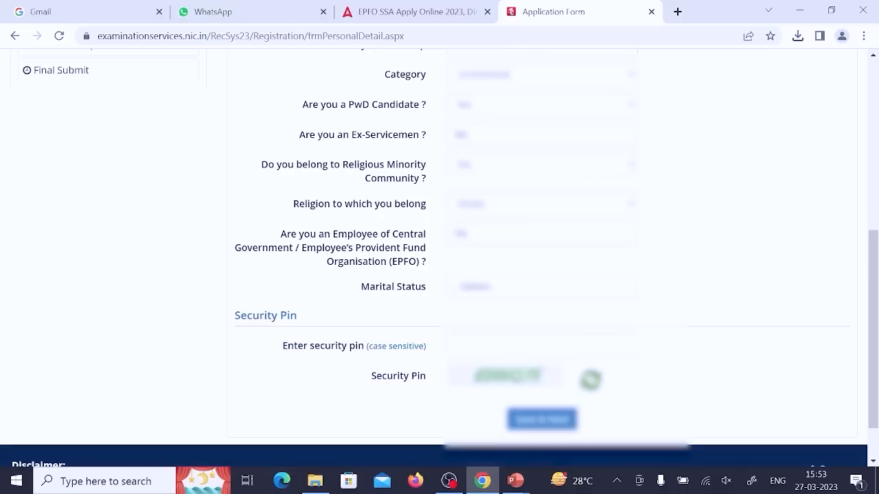
click(512, 290)
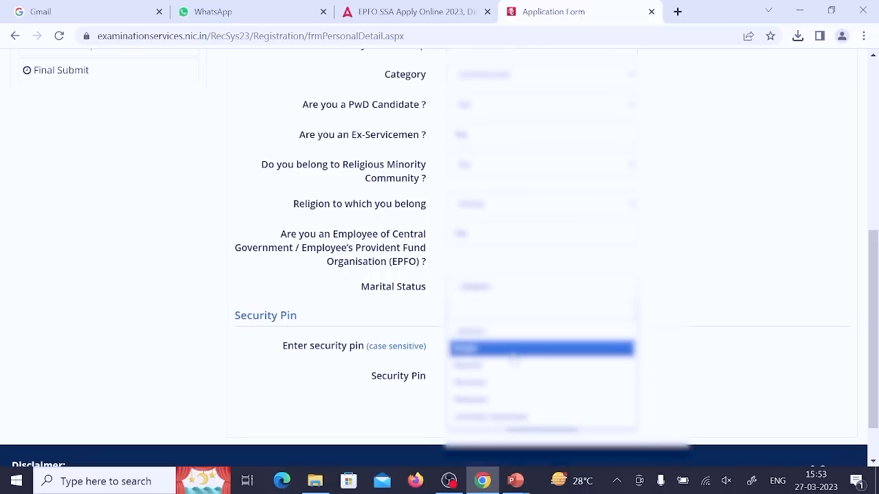
click(514, 350)
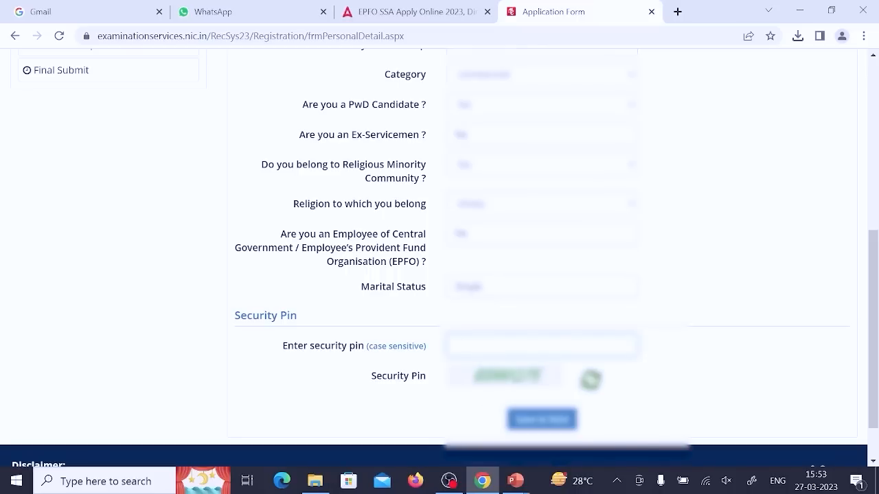
text(8888)
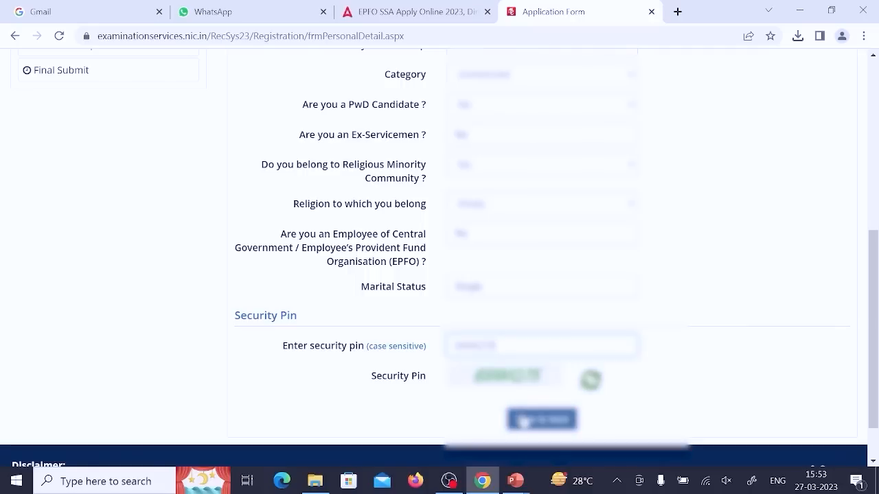
click(542, 419)
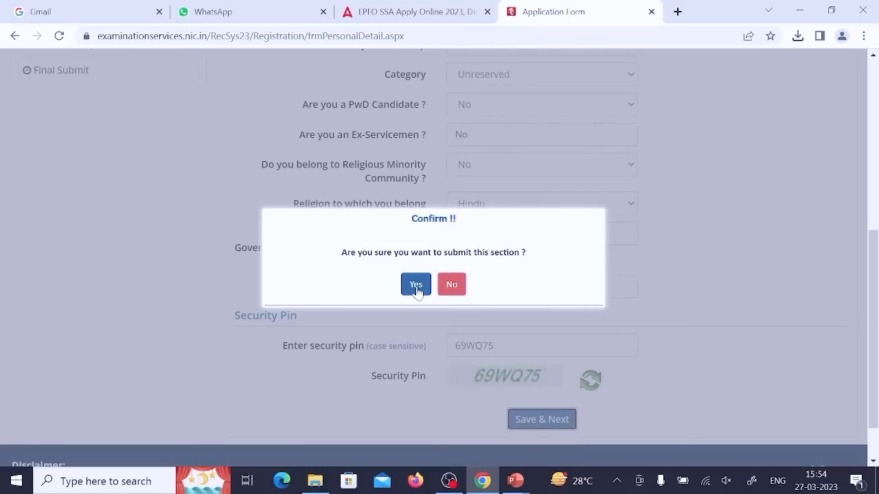
click(416, 285)
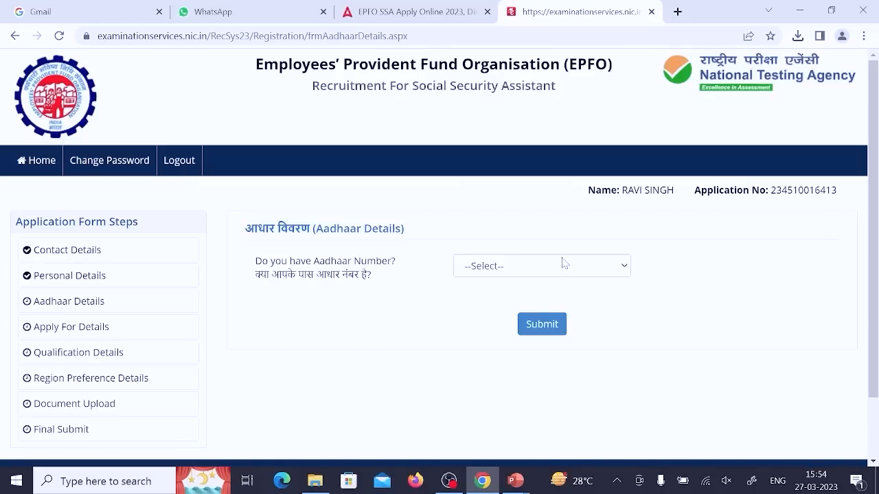
- Switch the Aadhaar answer between Yes and No, submit, then cancel the confirmation
click(564, 266)
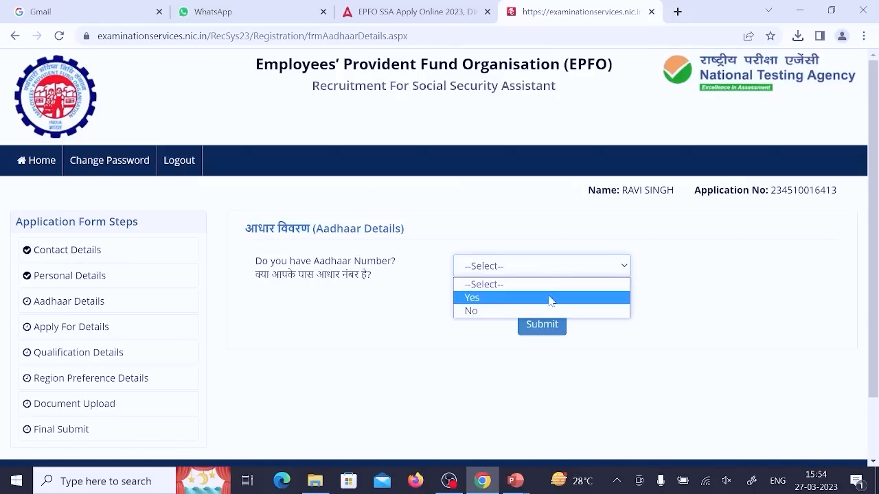
click(549, 300)
click(559, 274)
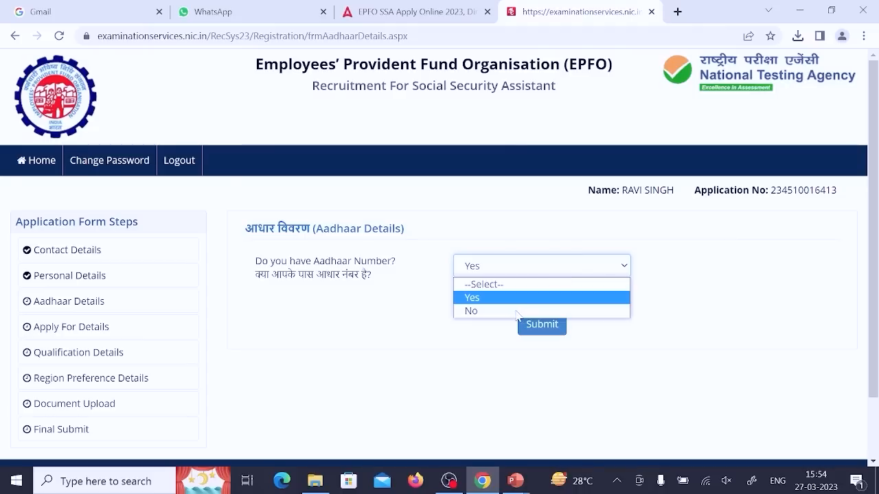
click(516, 314)
click(539, 269)
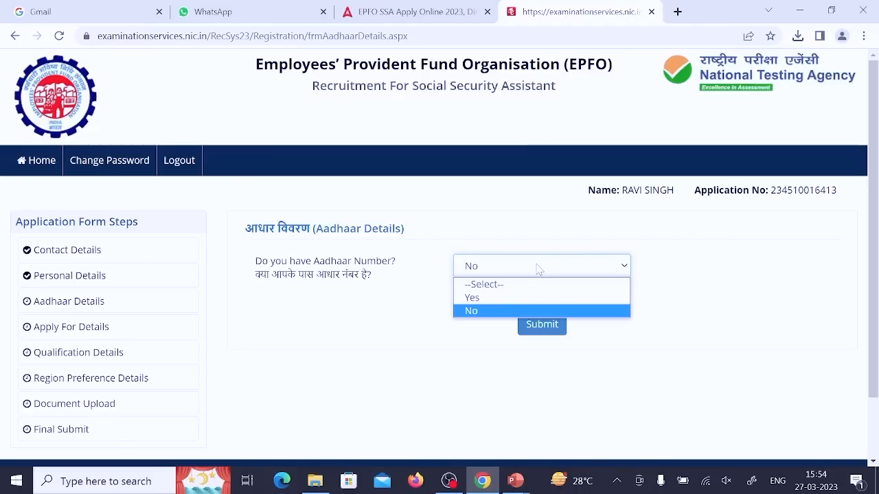
click(513, 300)
click(543, 330)
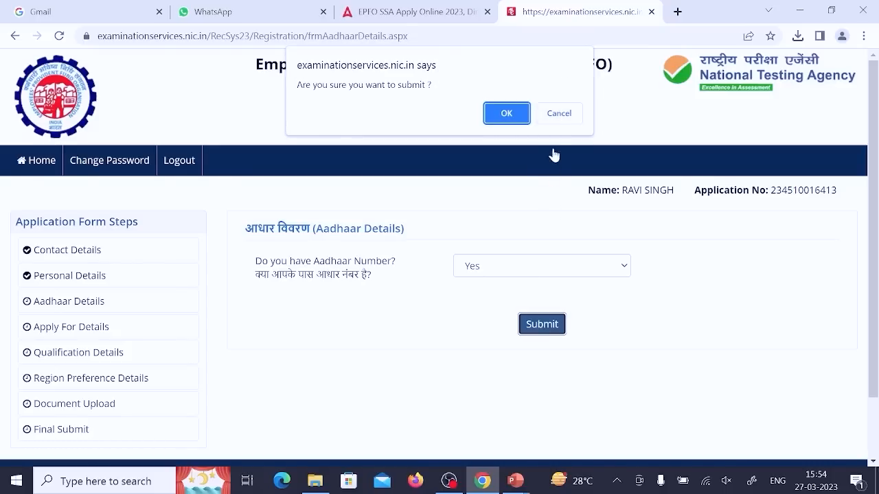
click(557, 117)
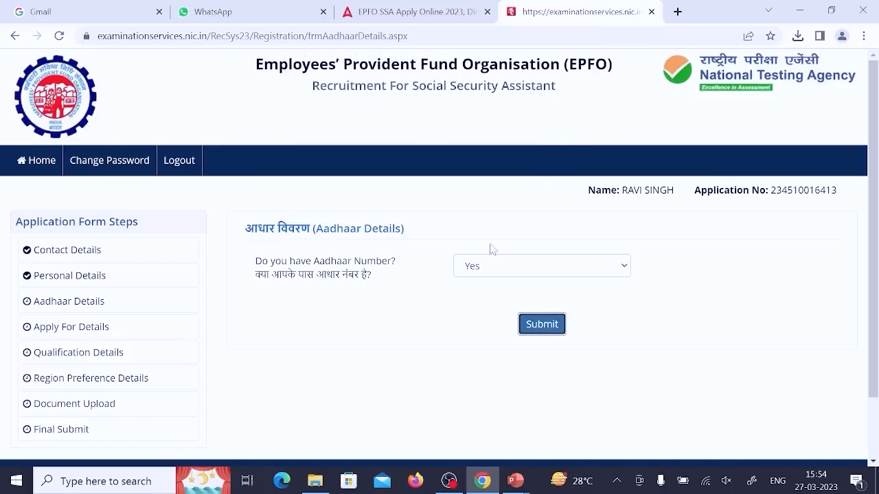
- Answer No to having an Aadhaar number, then submit and confirm
click(484, 271)
click(474, 313)
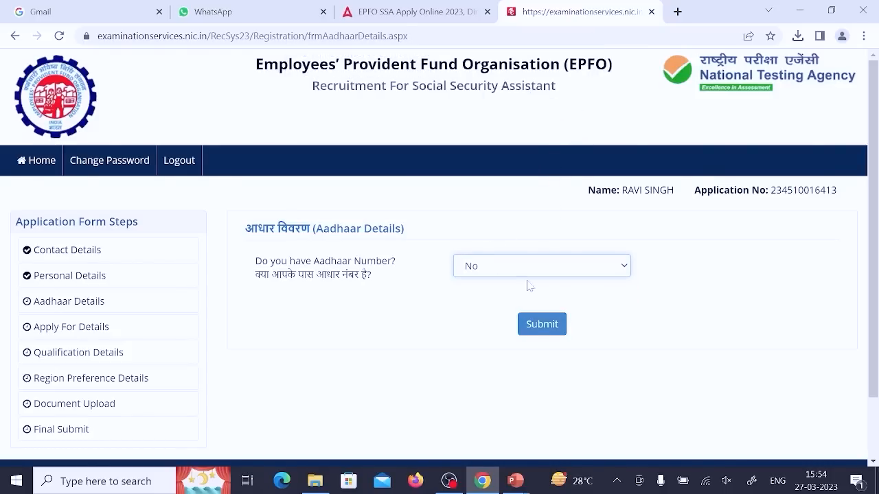
scroll(535, 308, down, 1)
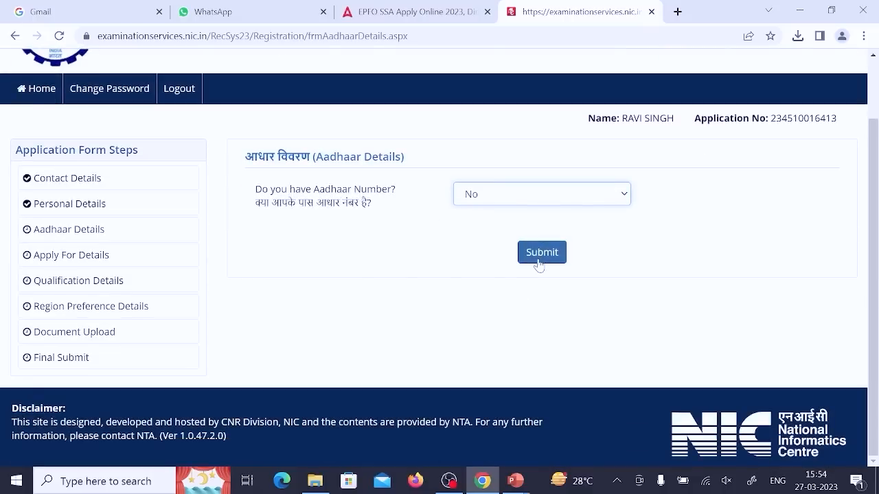
click(540, 253)
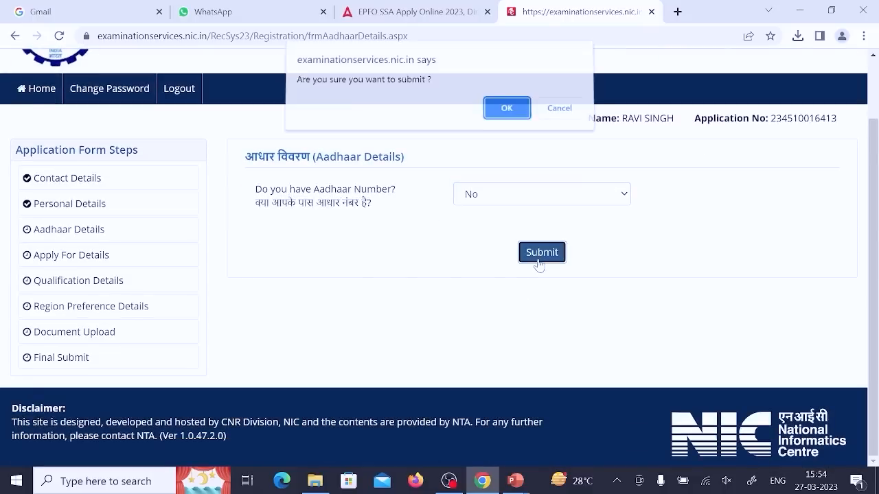
click(507, 112)
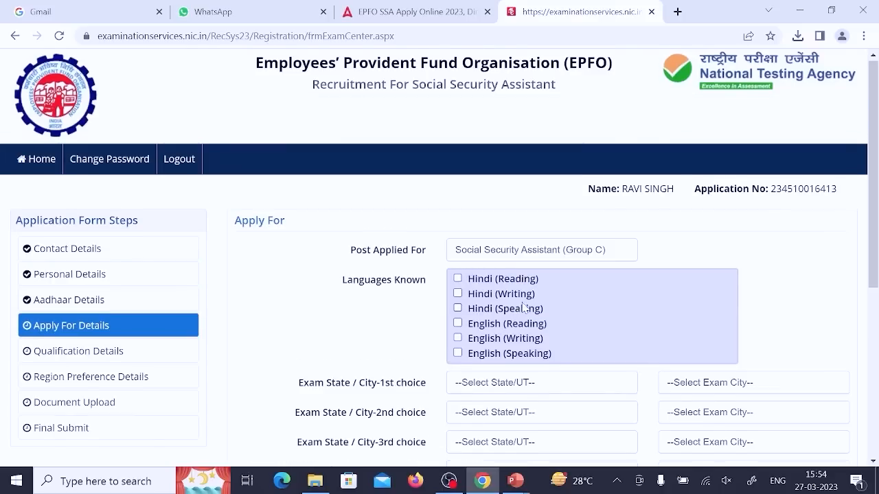
- Tick Reading, Writing and Speaking for both Hindi and English under Languages Known
scroll(523, 308, down, 1)
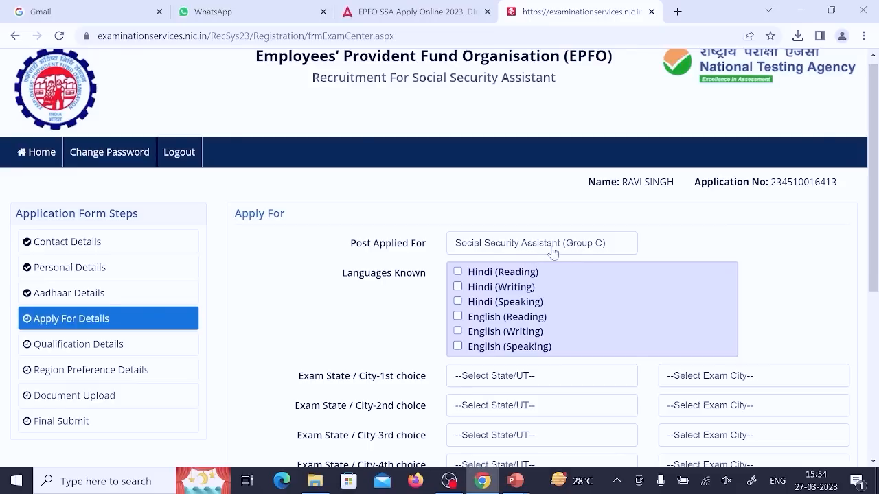
click(458, 272)
click(457, 346)
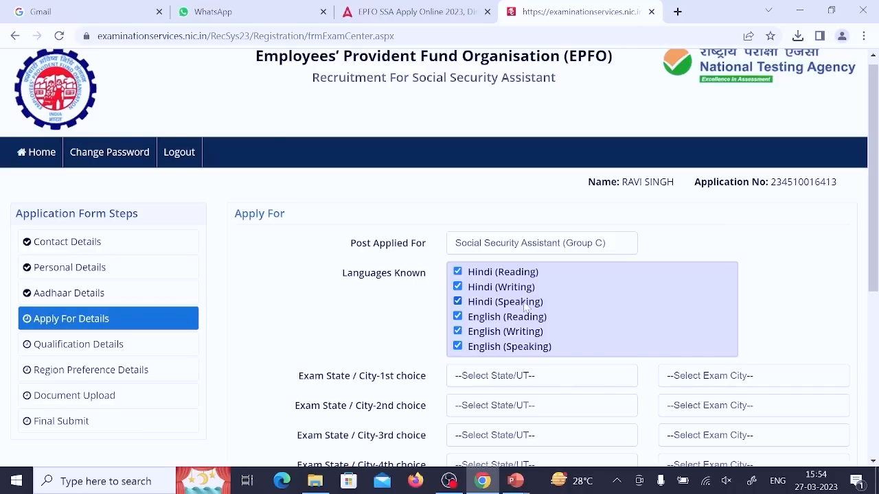
scroll(483, 320, down, 2)
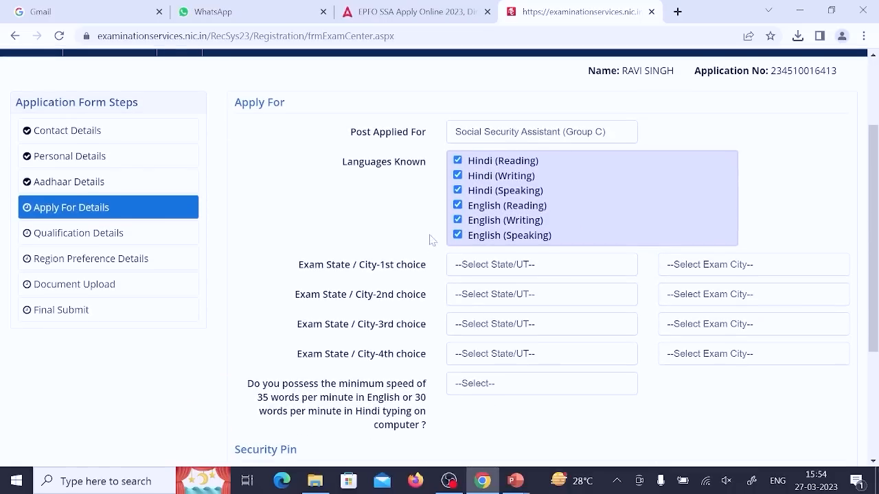
- Set the 1st and 2nd exam choices to Uttar Pradesh: Allahabad/Prayagraj and Kanpur
click(504, 275)
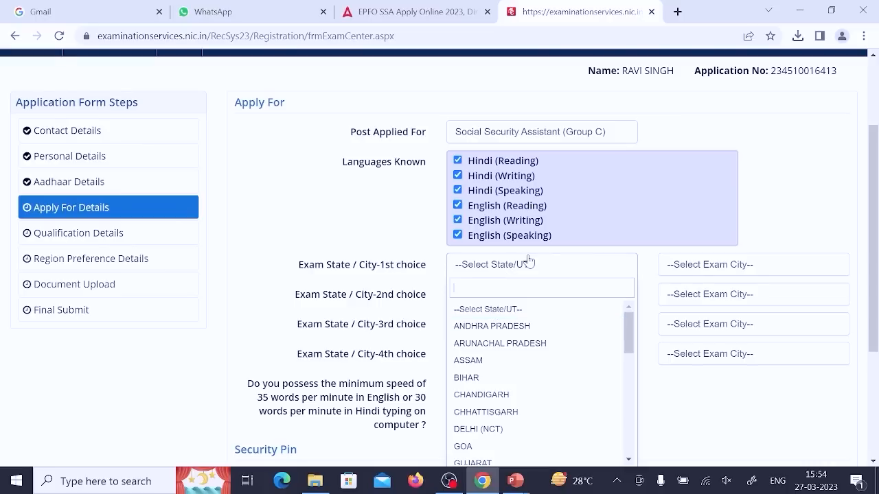
text(UTTAR)
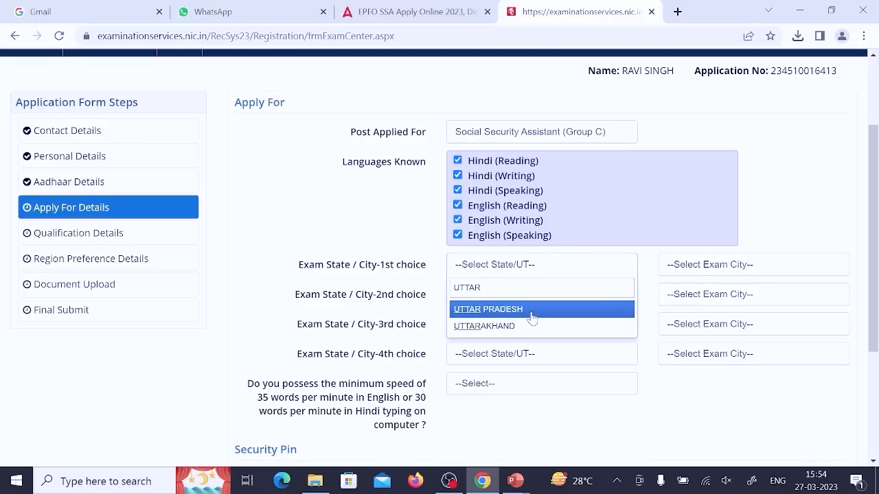
click(533, 312)
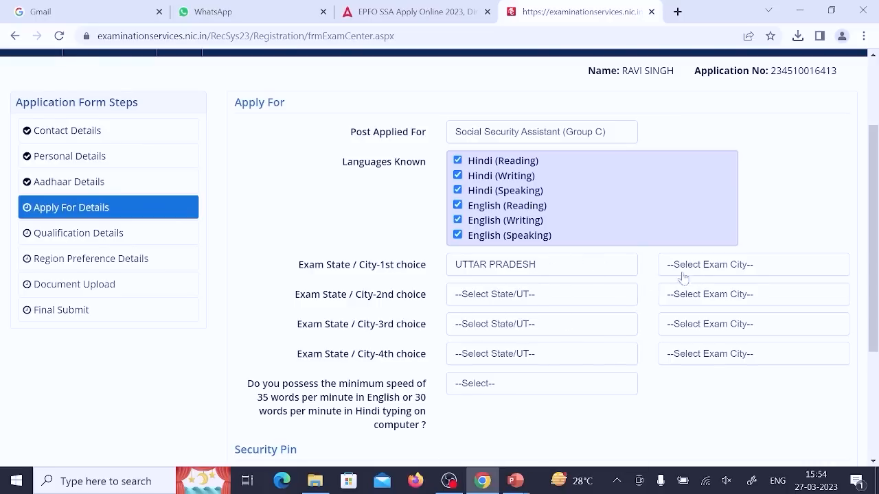
click(709, 273)
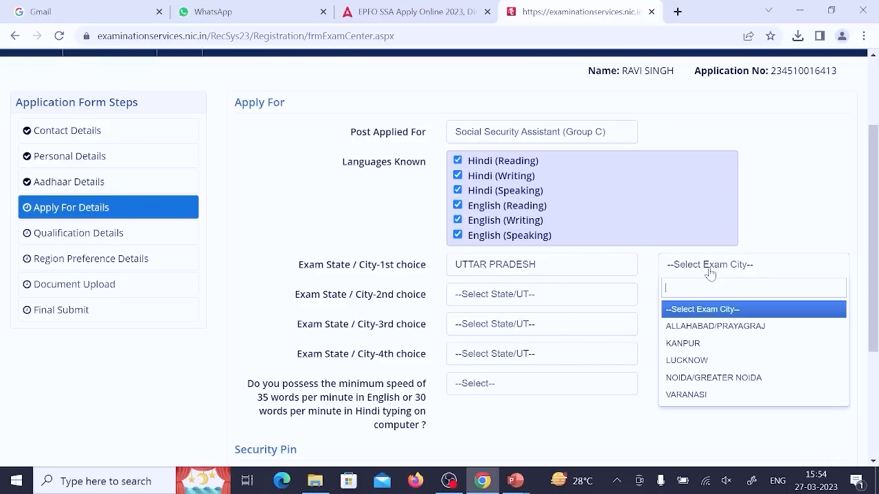
click(701, 331)
click(561, 295)
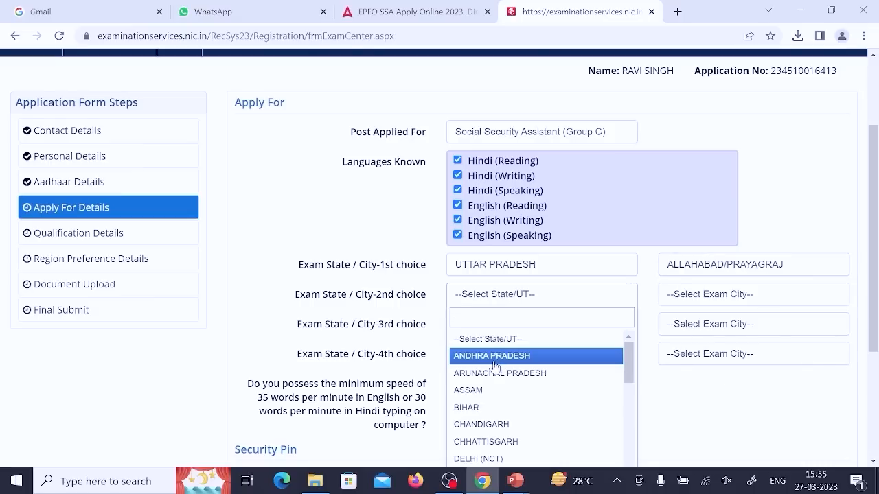
text(UTTAR)
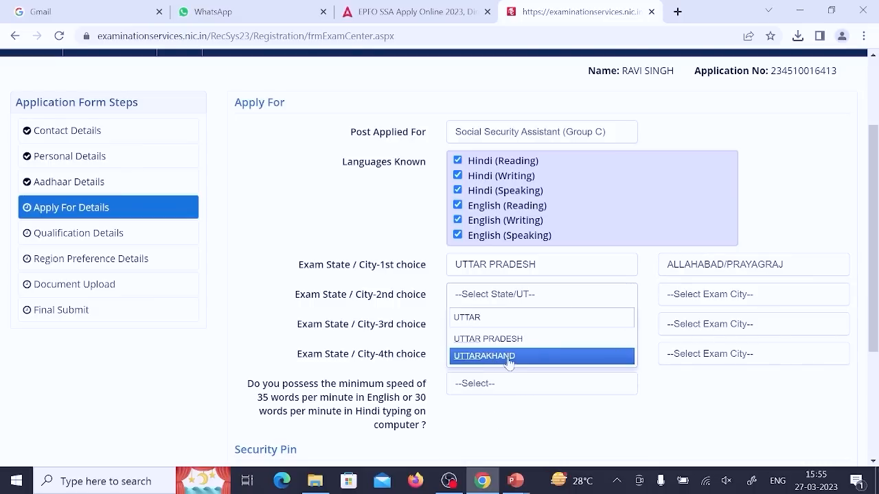
click(511, 357)
click(696, 297)
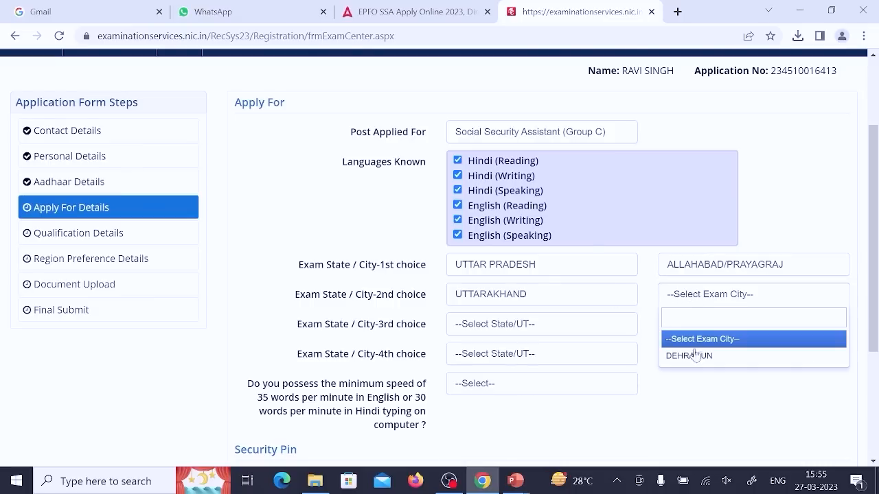
click(583, 304)
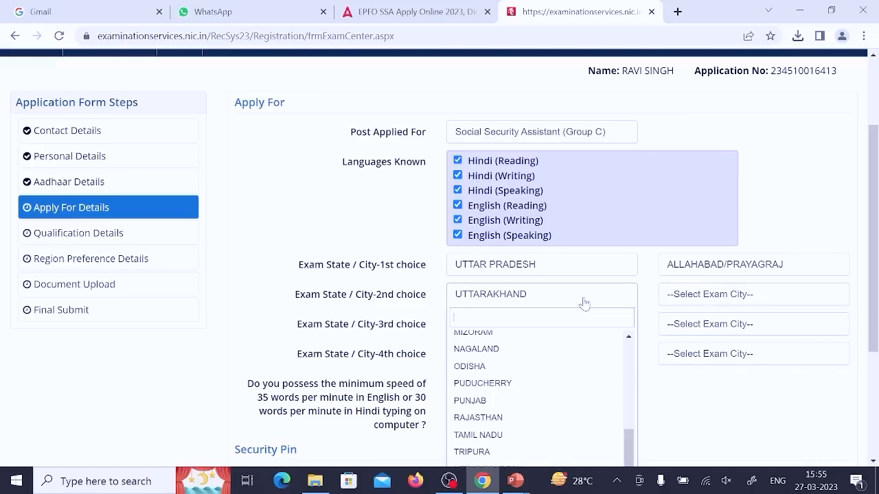
text(UTTAR)
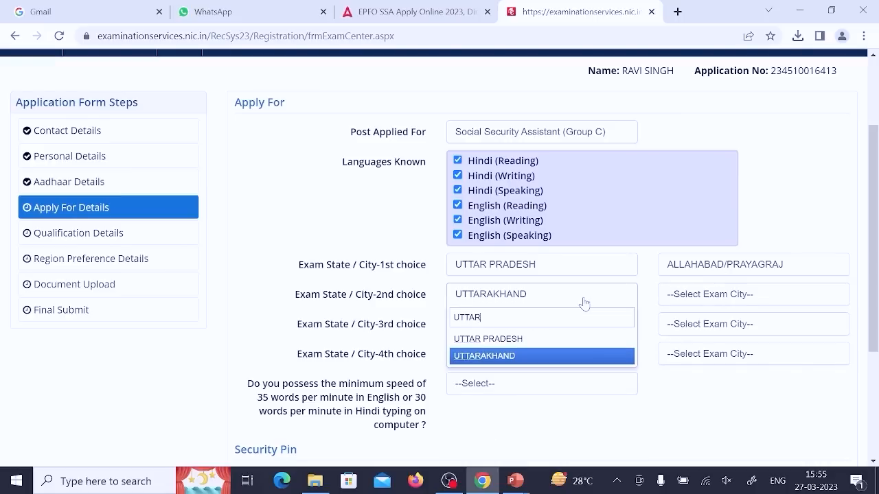
click(512, 340)
click(706, 302)
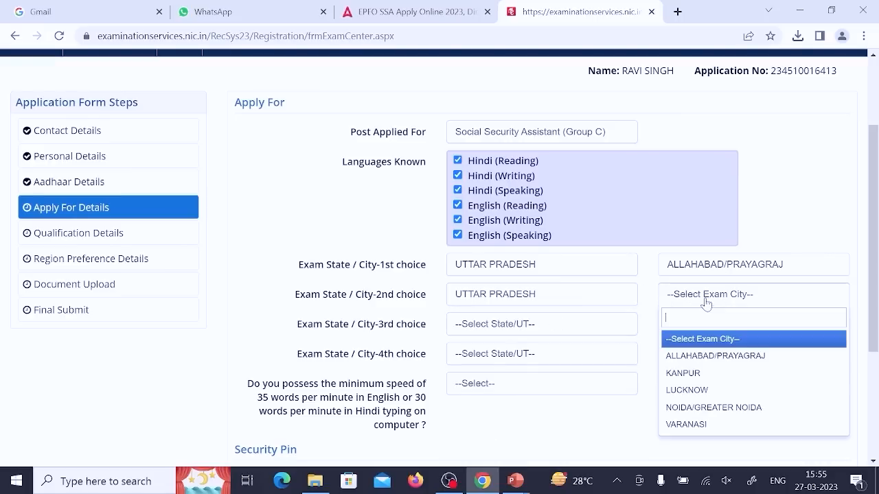
click(690, 373)
- Set the 3rd and 4th exam choices to Uttar Pradesh: Lucknow and Noida/Greater Noida
click(545, 334)
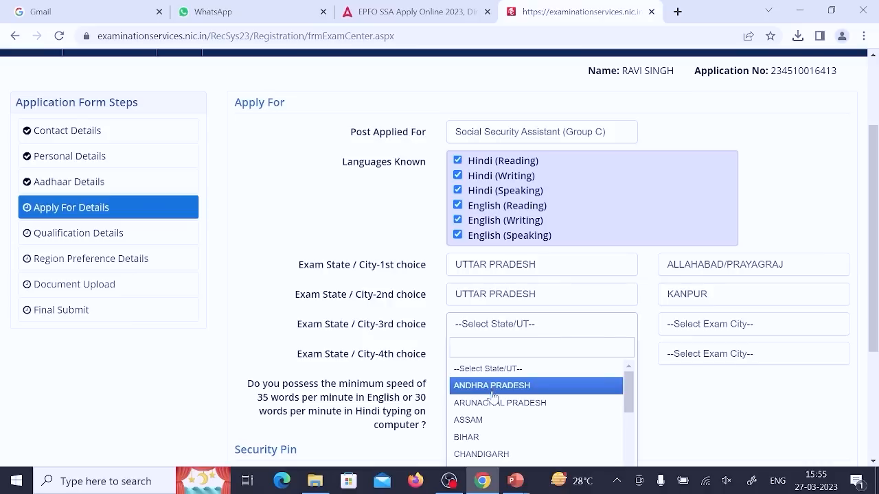
text(UTTAR)
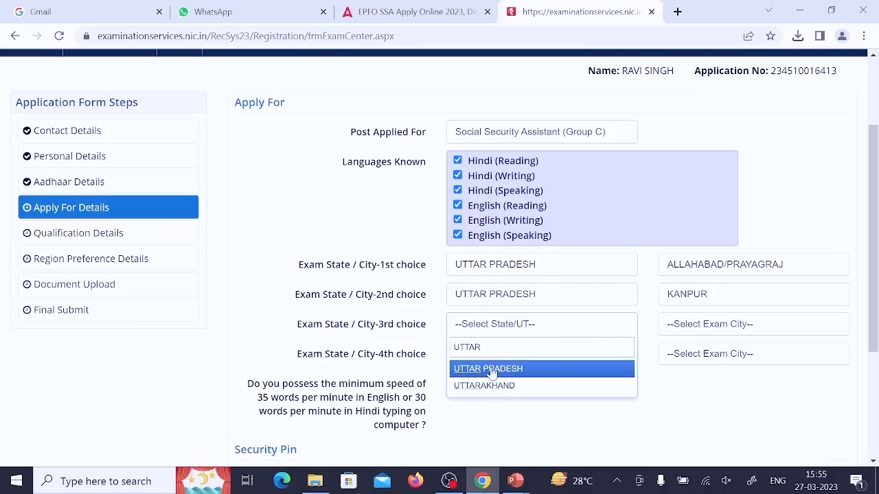
click(490, 369)
click(690, 325)
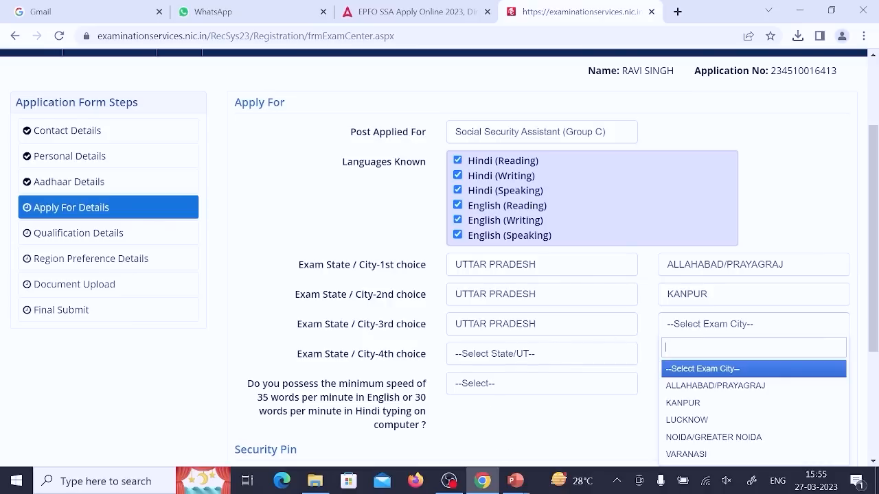
click(686, 420)
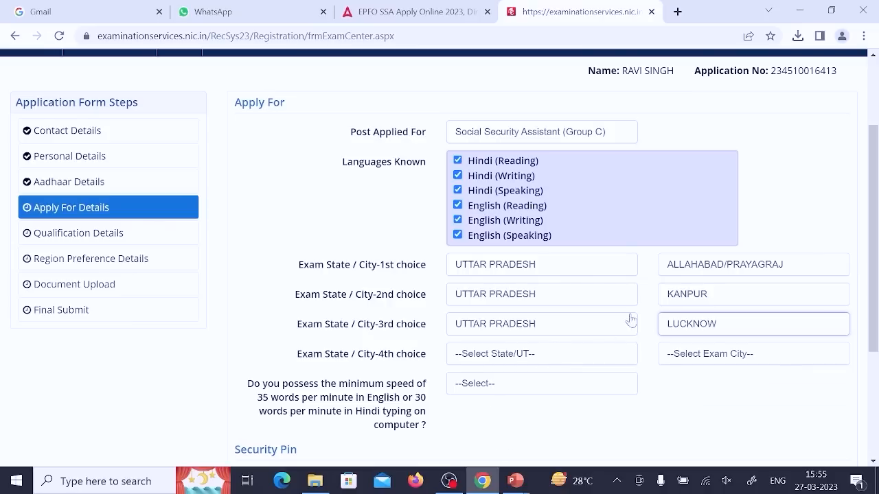
click(519, 354)
text(UTTAR)
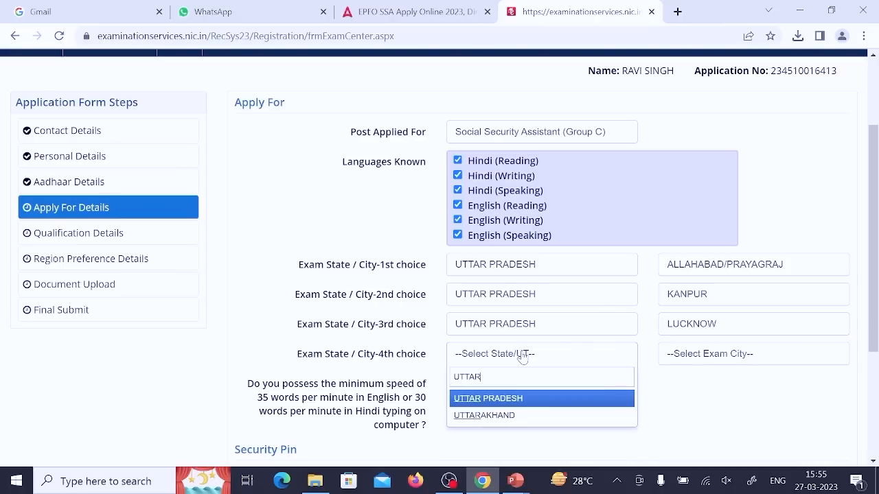
click(500, 400)
click(676, 365)
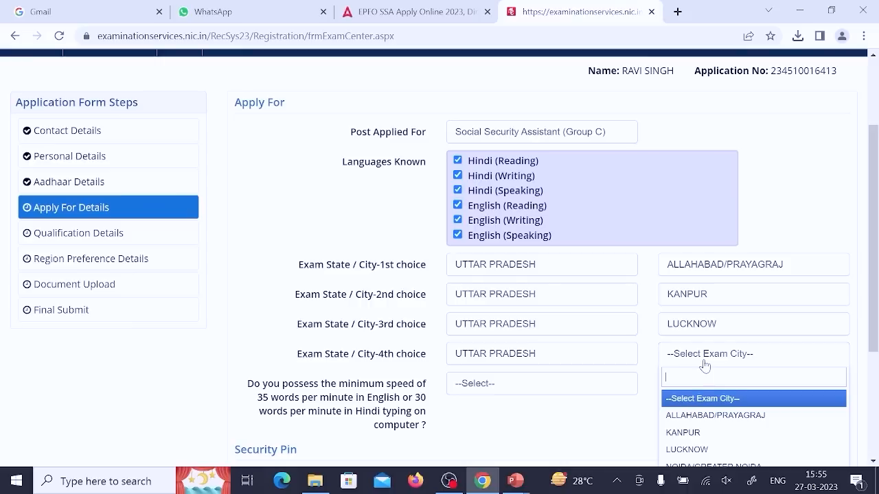
click(699, 466)
scroll(467, 381, down, 1)
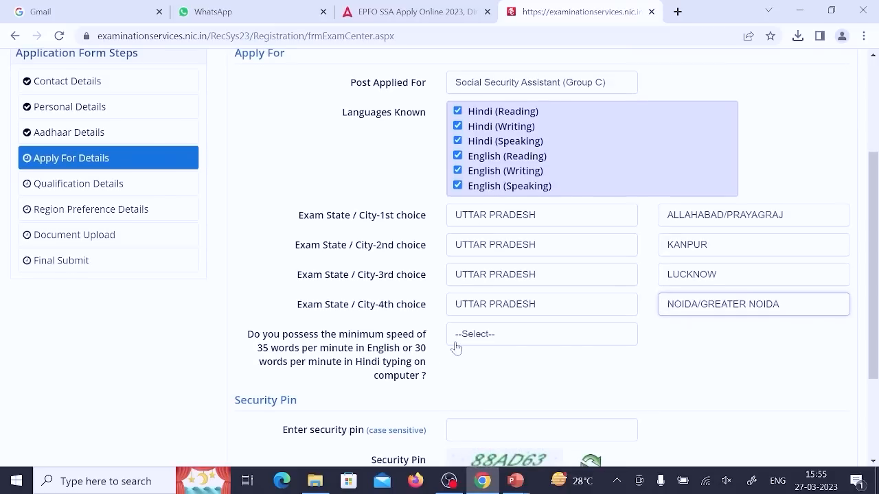
- Answer Yes to the typing-speed question
click(519, 340)
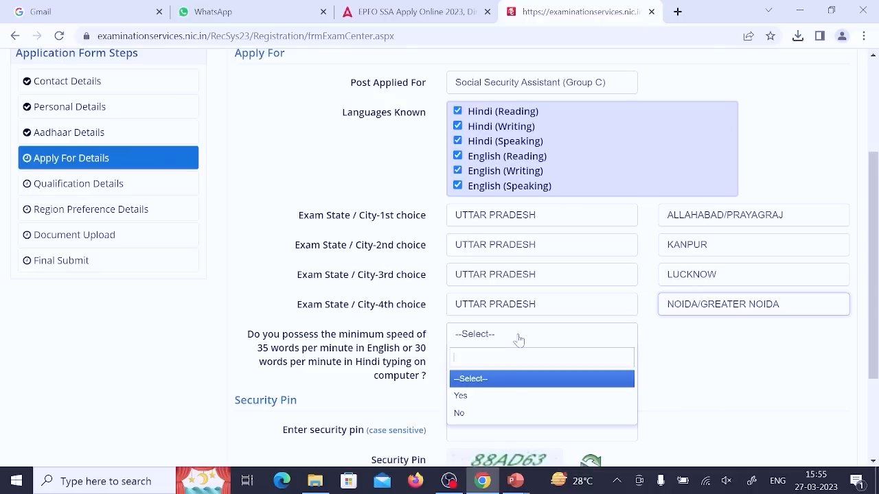
click(495, 397)
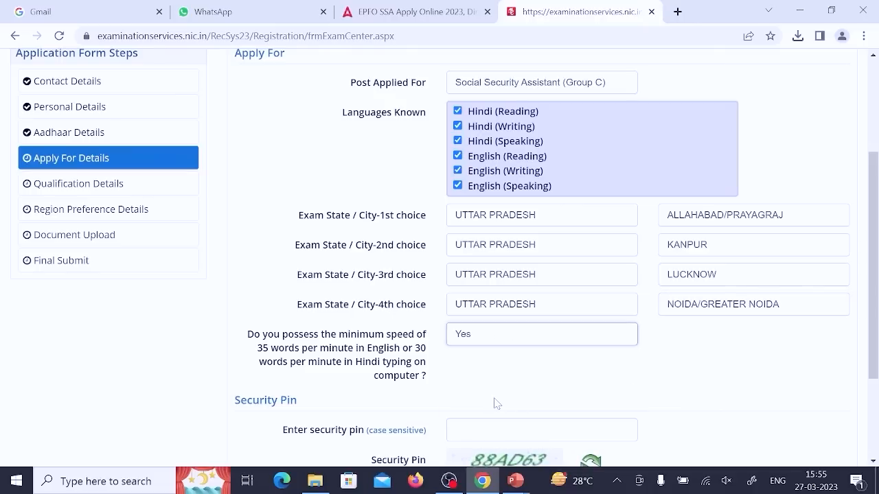
scroll(536, 381, down, 1)
scroll(534, 380, down, 1)
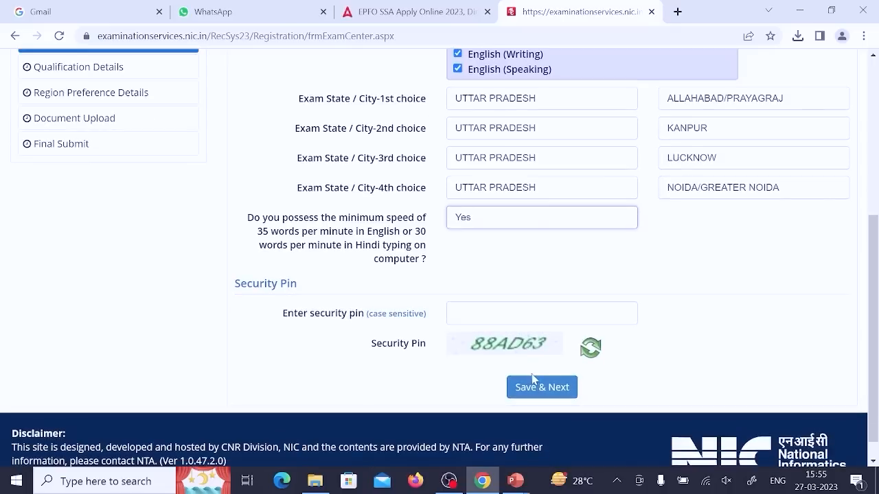
click(519, 226)
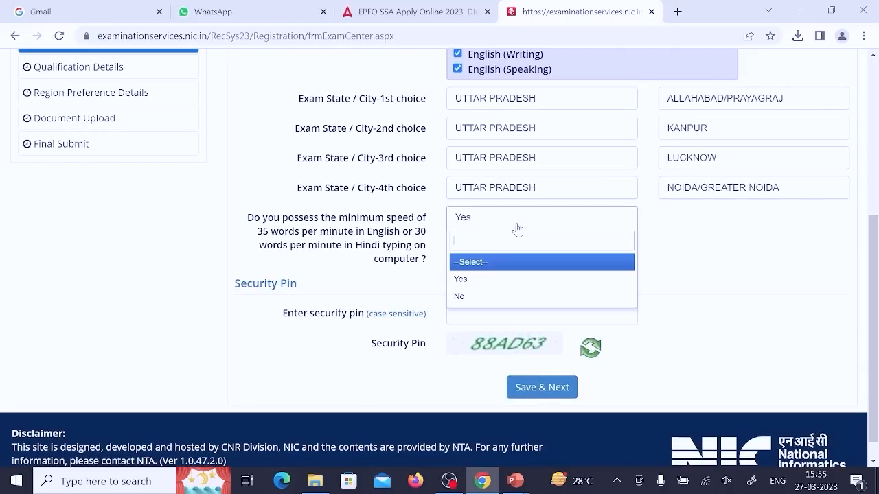
click(511, 281)
- Enter the security pin, then save and confirm the Apply For section
click(542, 313)
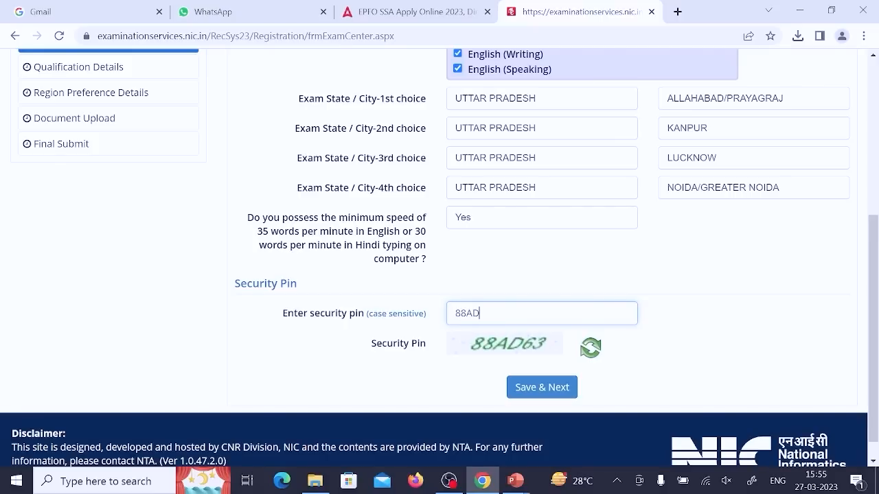
click(536, 394)
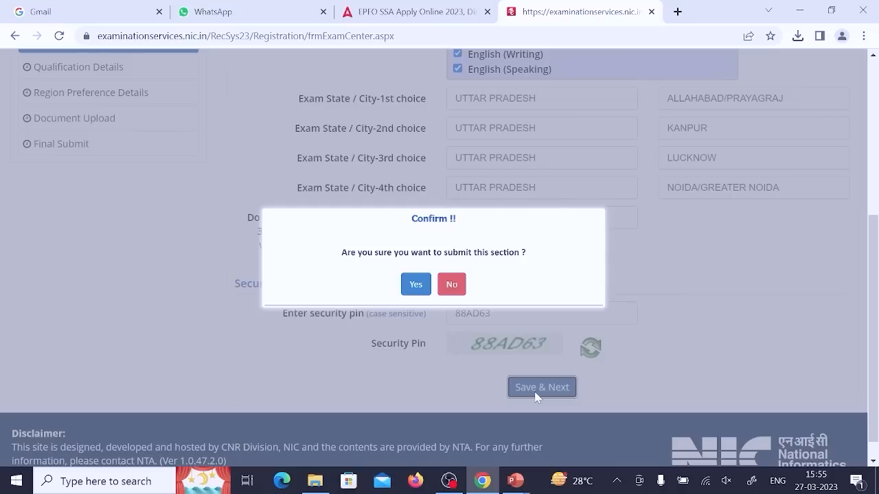
click(416, 286)
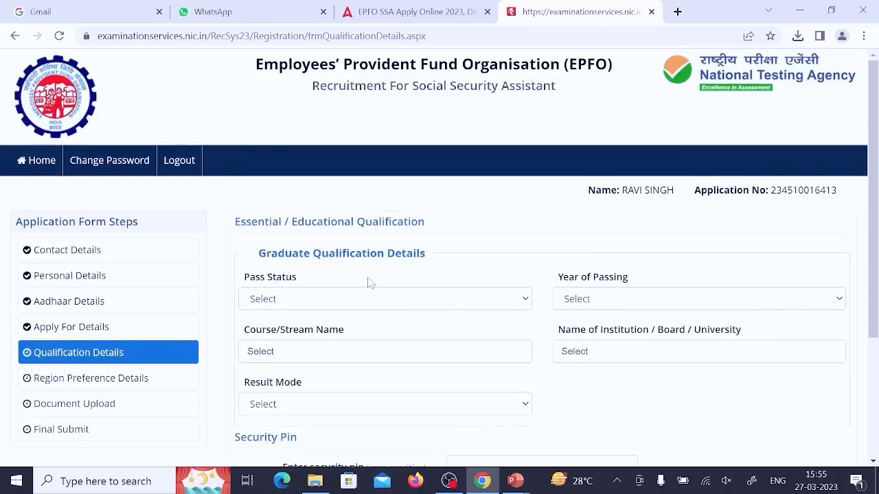
- Mark the graduate qualification as Passed with 2018 as the year of passing
scroll(369, 283, down, 1)
click(404, 281)
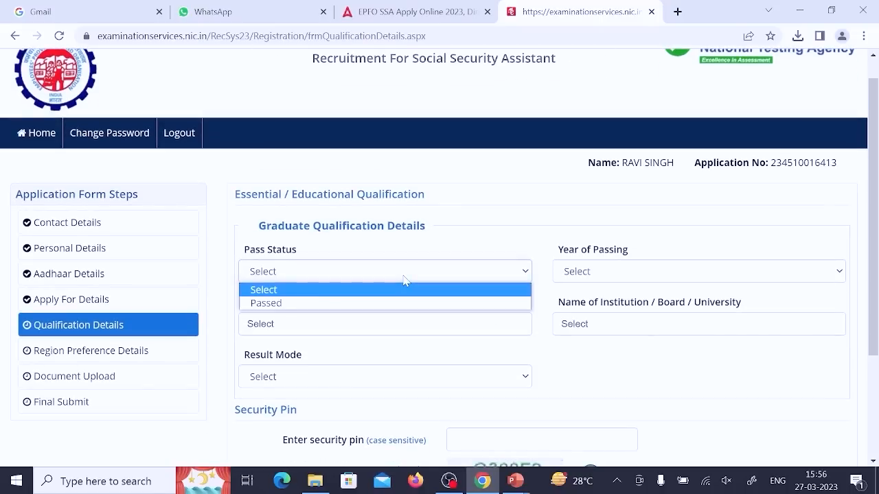
click(386, 305)
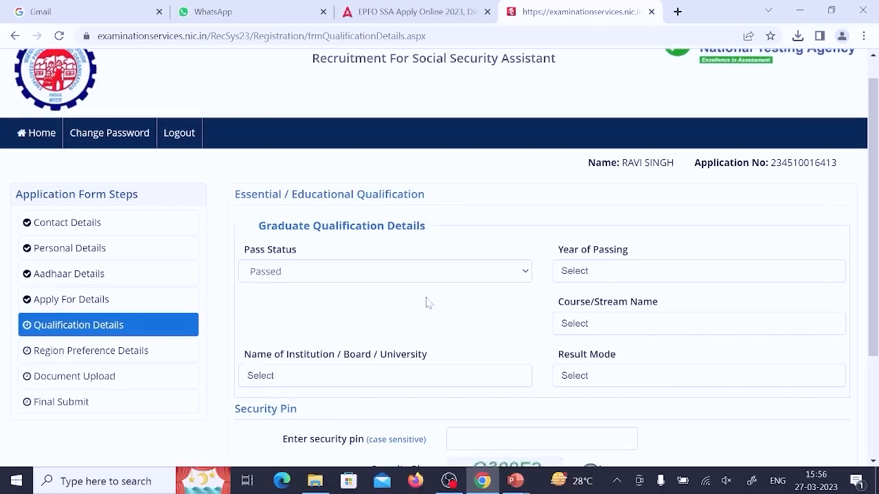
click(609, 282)
scroll(594, 408, down, 1)
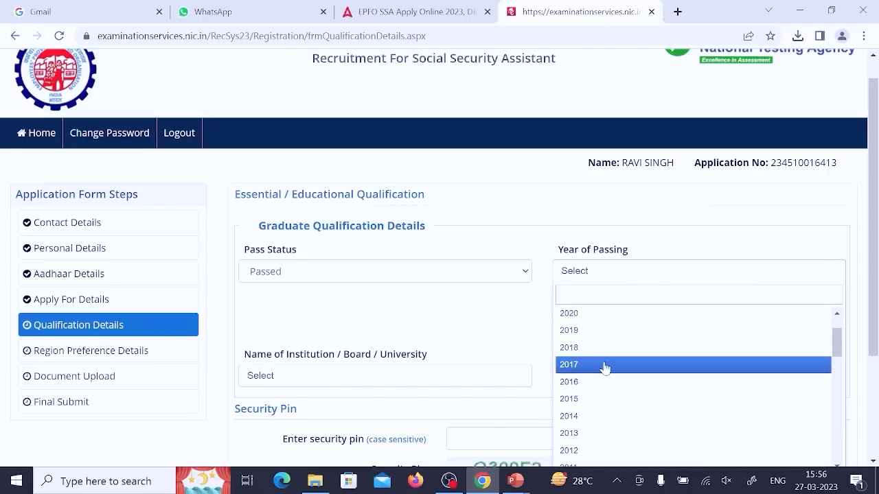
click(606, 355)
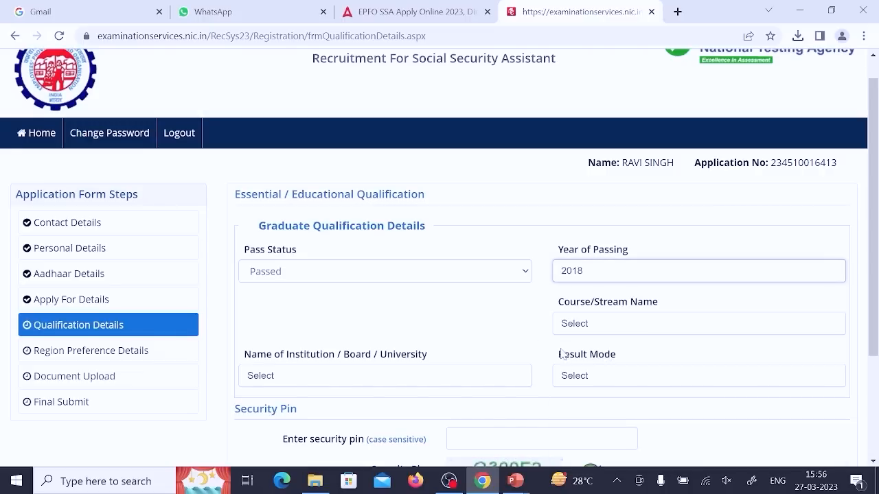
- Set the course to Bachelor of Education (B.Ed)
click(596, 330)
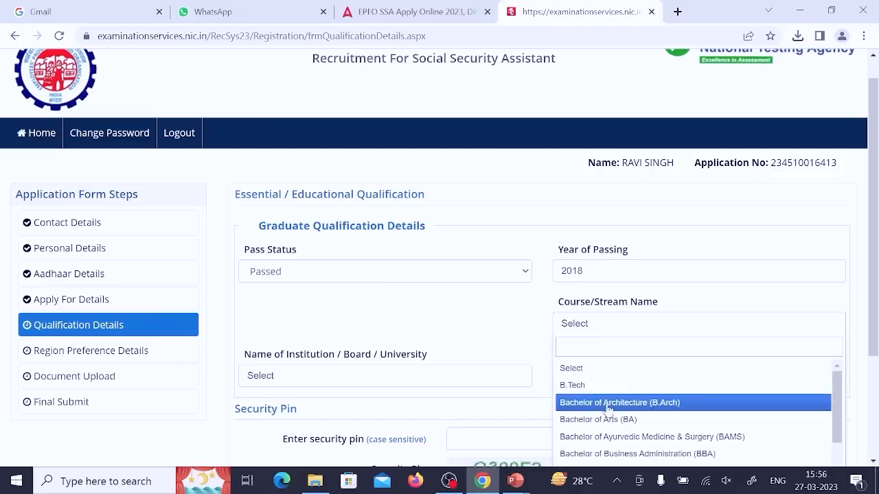
scroll(618, 426, down, 2)
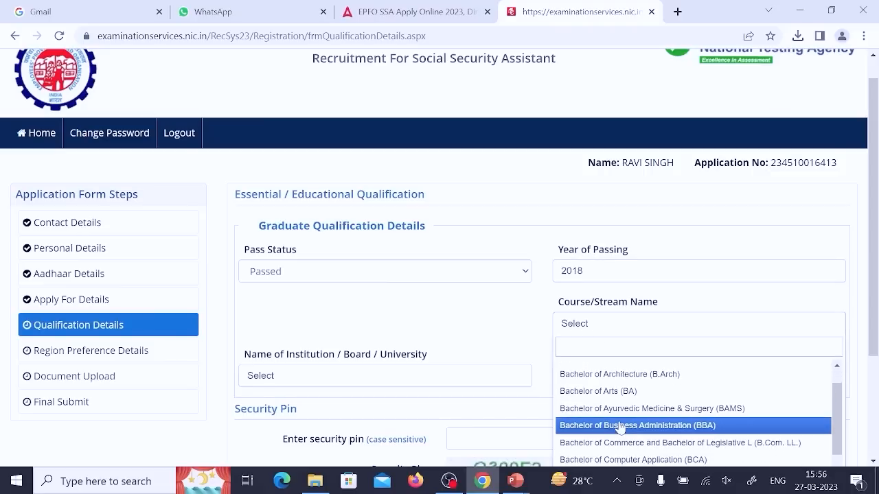
click(658, 398)
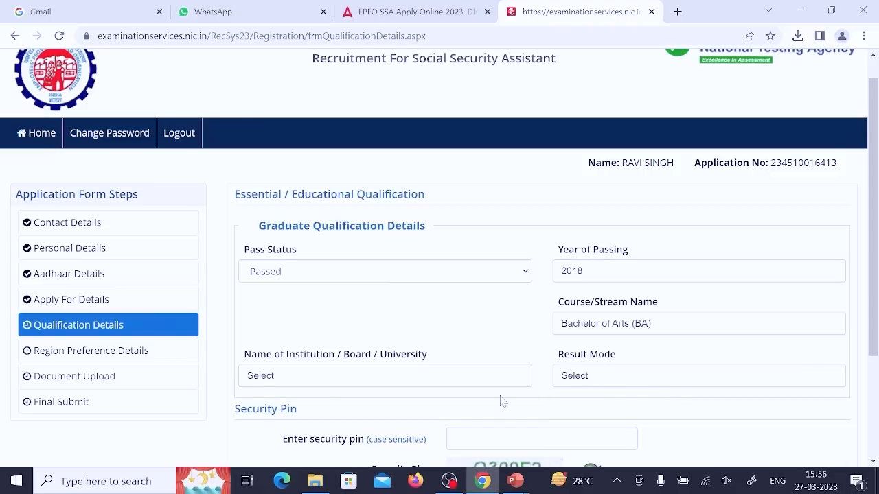
click(655, 332)
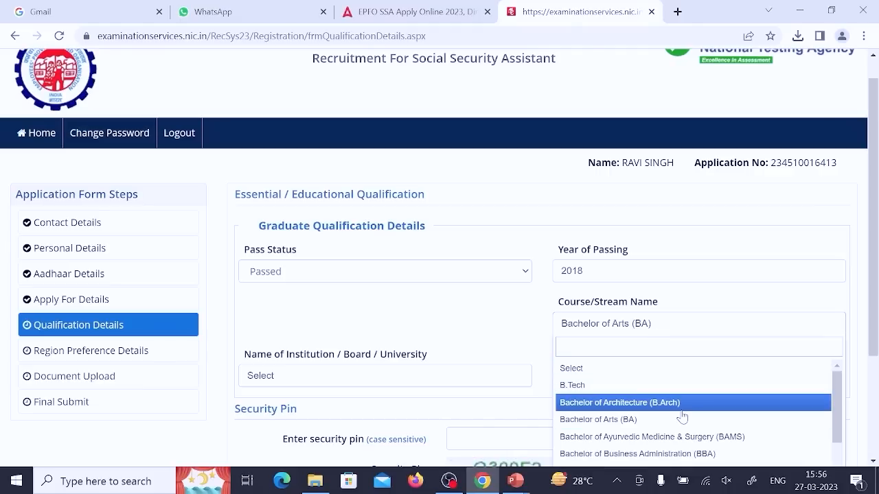
scroll(681, 416, down, 1)
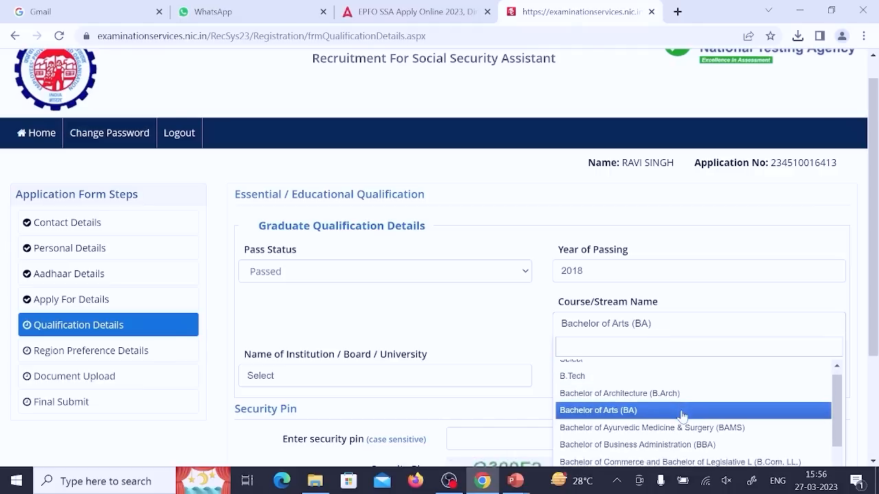
scroll(678, 424, down, 4)
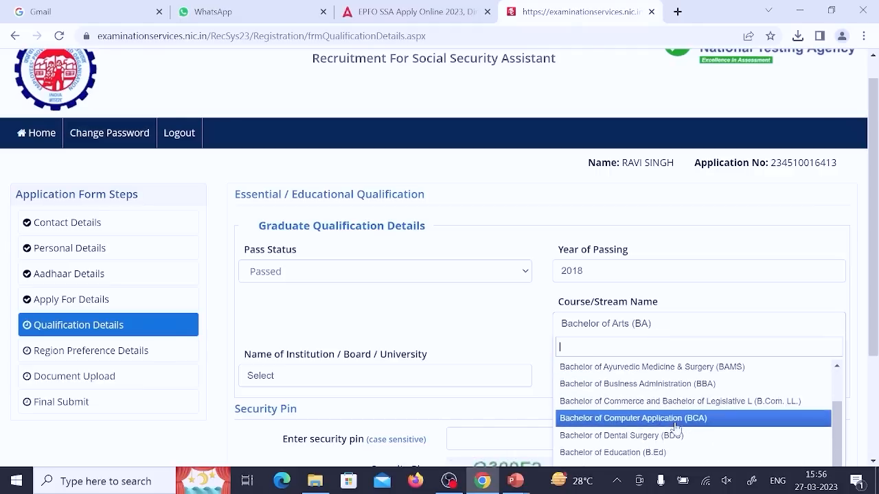
scroll(677, 427, up, 3)
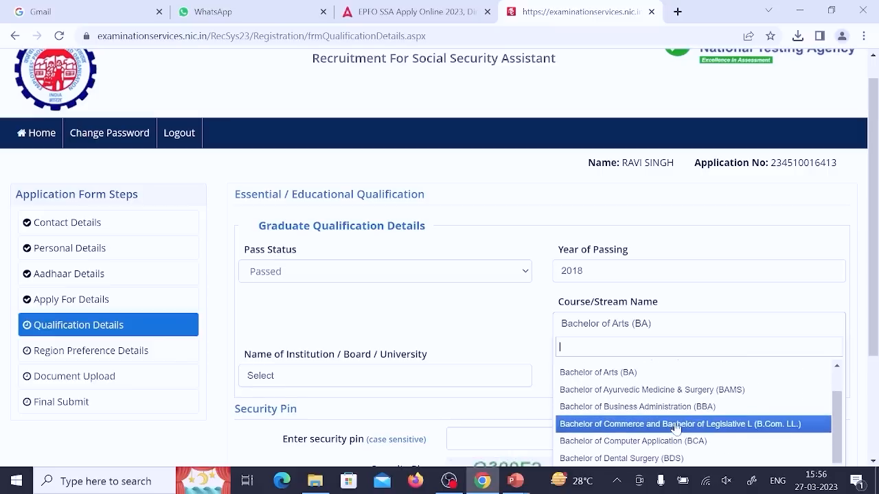
scroll(676, 427, down, 2)
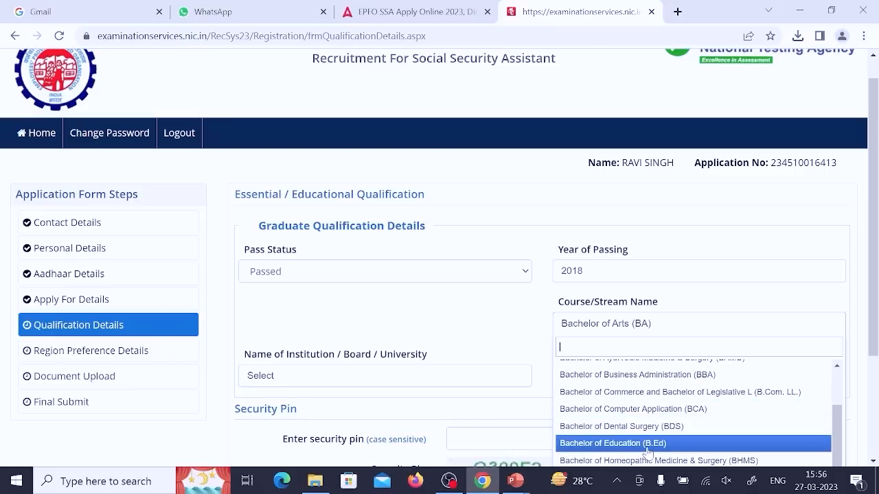
click(648, 445)
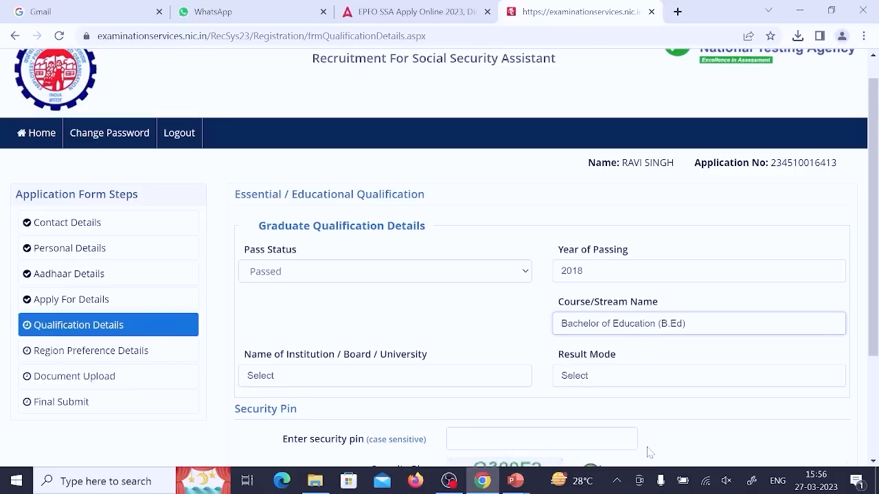
- Search 'BUNDEL' and pick Bundelkhand University, Jhansi as the institution
click(355, 380)
text(BU)
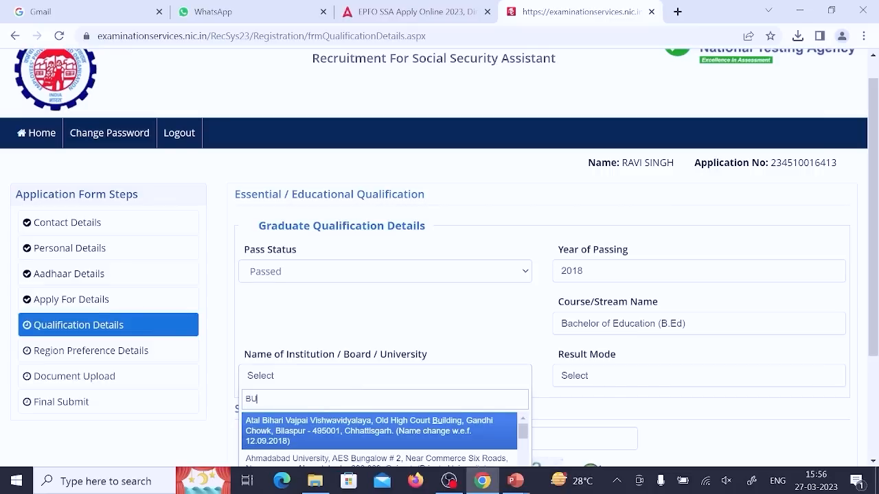
text(NDEL)
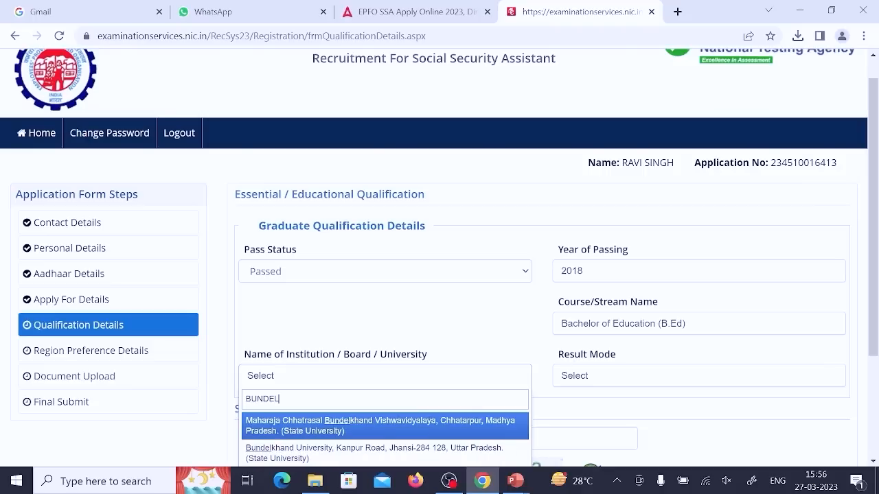
click(312, 454)
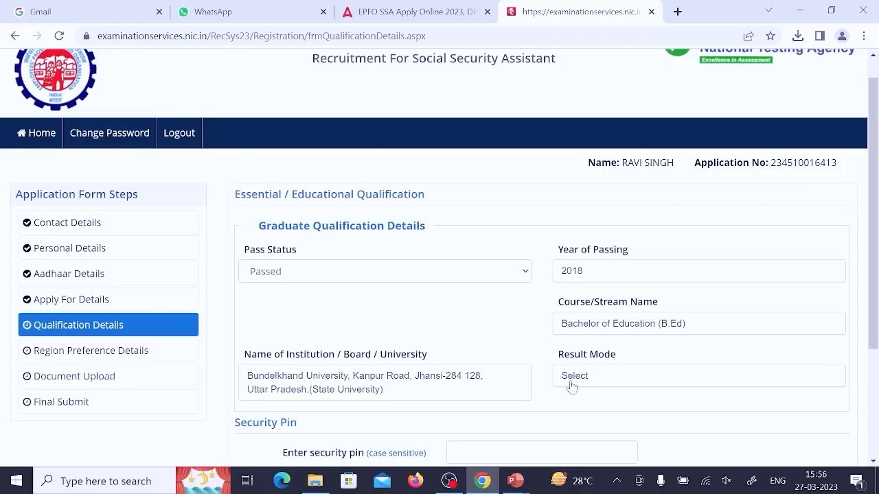
- Choose Percentage result mode and enter 1200 total marks, 860 obtained, 71.67%
click(609, 388)
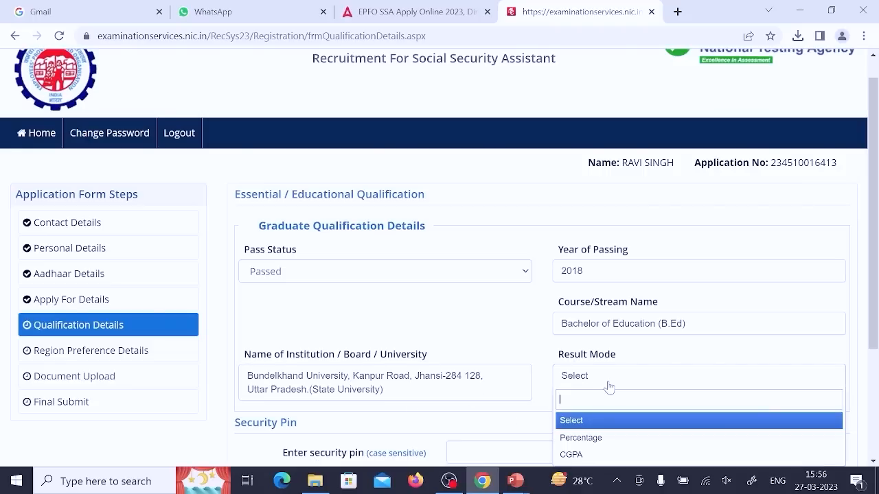
click(624, 438)
scroll(500, 411, down, 1)
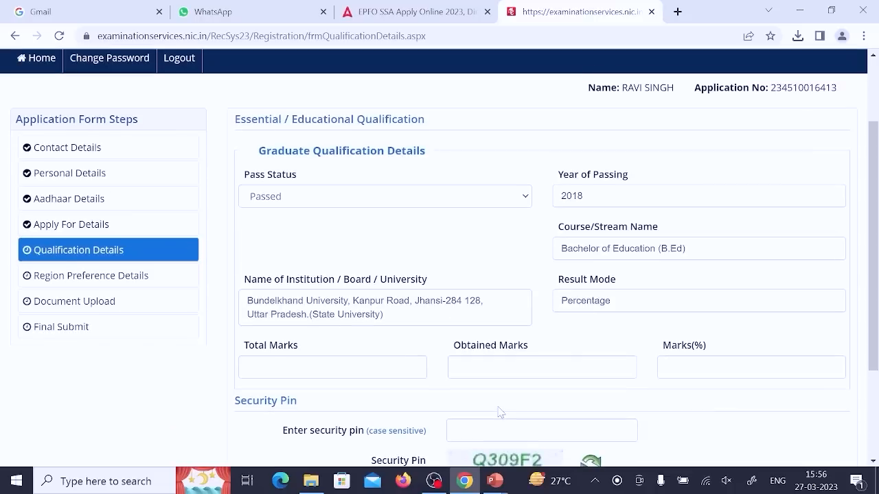
click(332, 368)
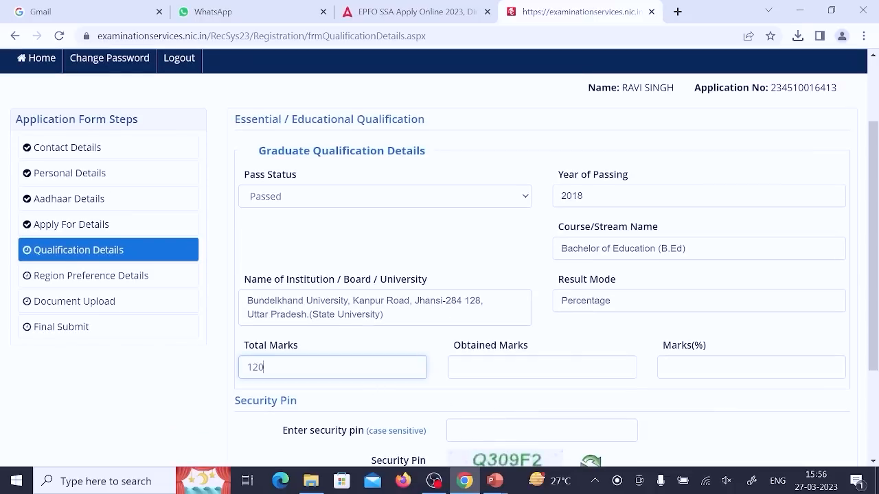
click(542, 367)
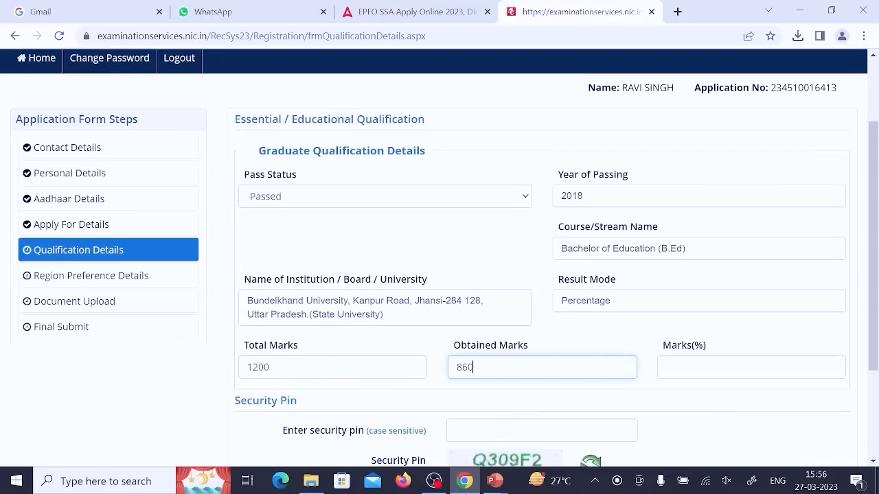
click(677, 367)
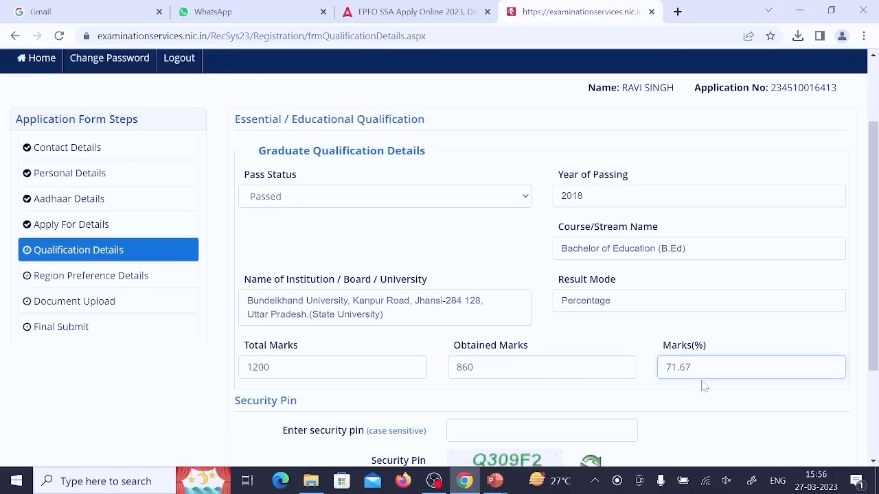
- Enter the security pin, then save and confirm the qualification details
scroll(518, 390, down, 1)
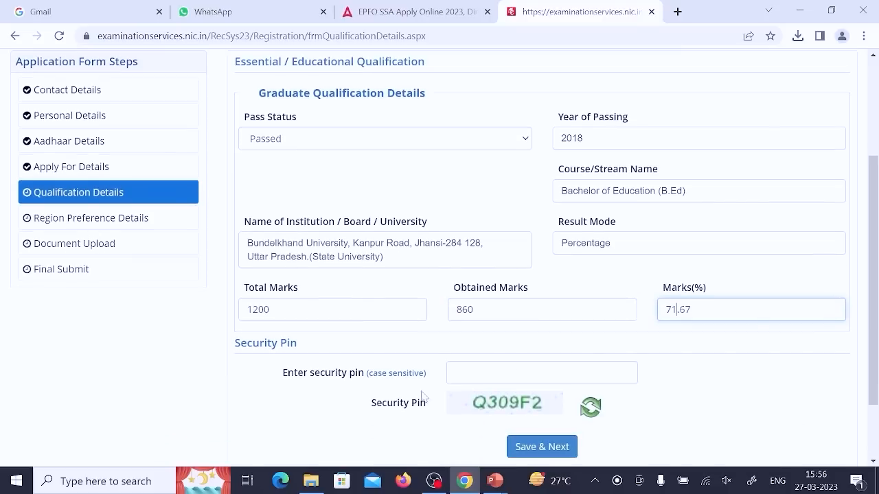
click(536, 373)
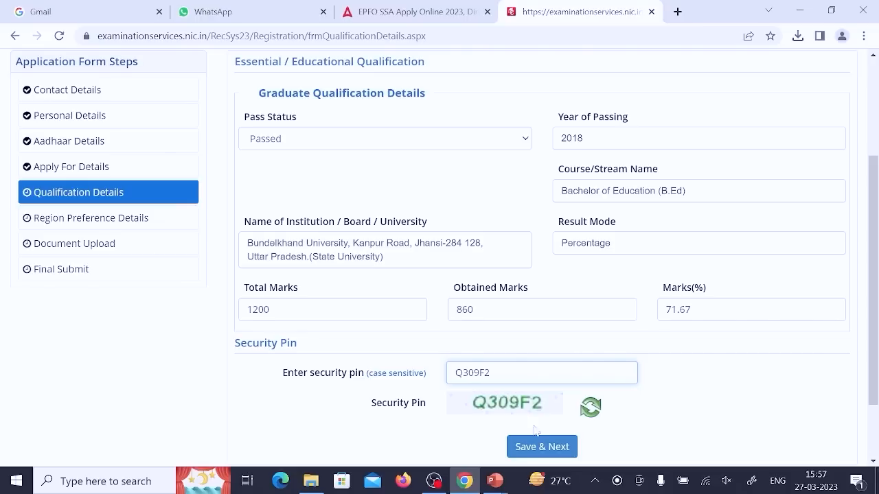
click(540, 446)
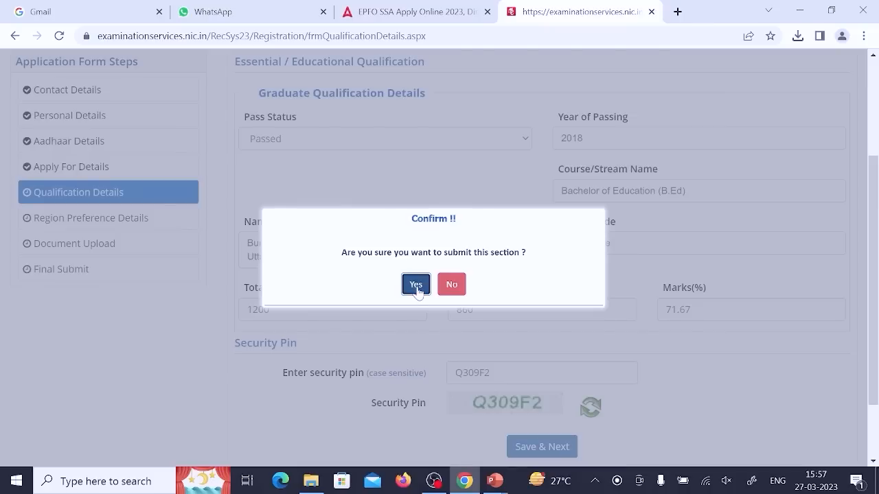
click(416, 285)
- Rank Uttar Pradesh 1, Rajasthan 2, West Bengal 3 and Uttarakhand 4 in region preferences
scroll(485, 363, down, 2)
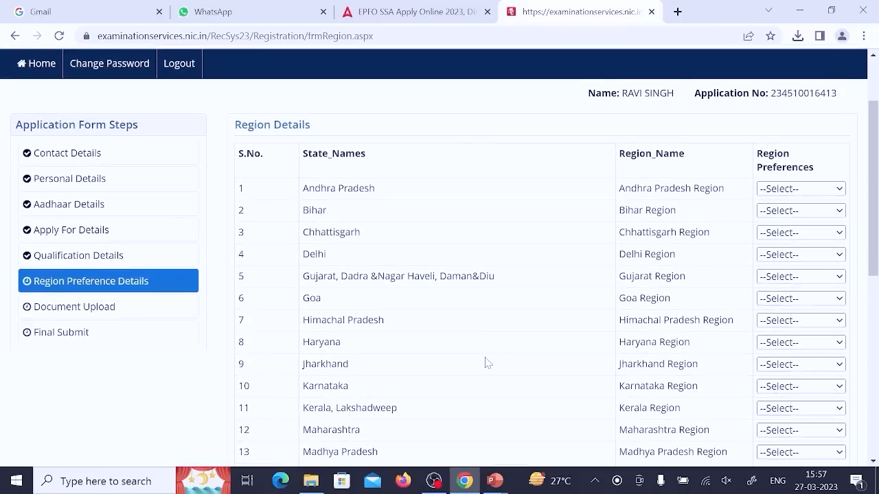
scroll(485, 362, down, 2)
scroll(465, 359, down, 2)
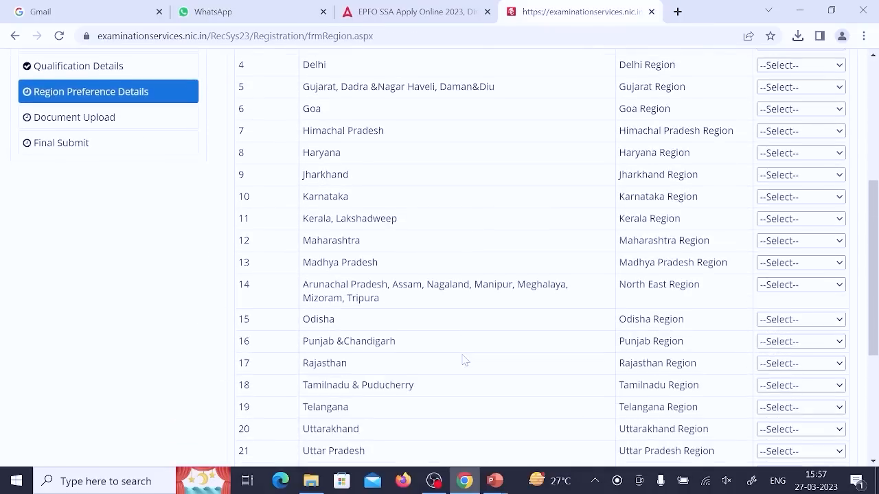
scroll(465, 359, down, 2)
scroll(465, 359, up, 4)
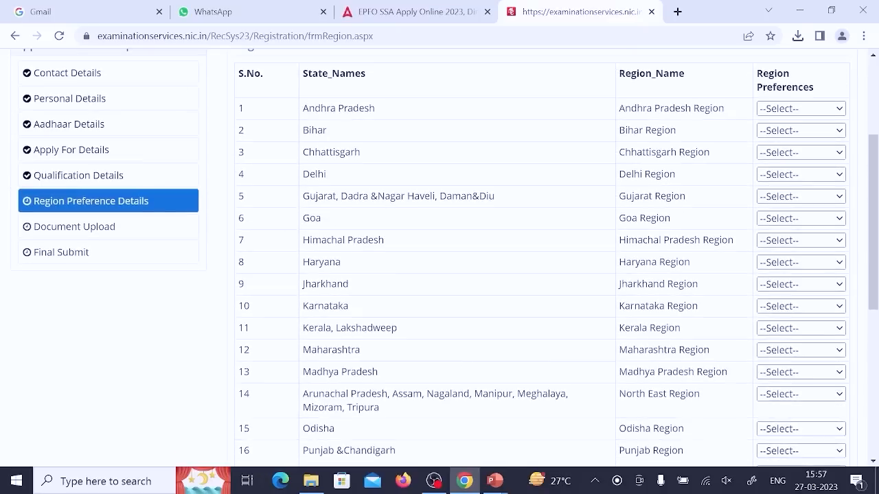
scroll(445, 347, up, 2)
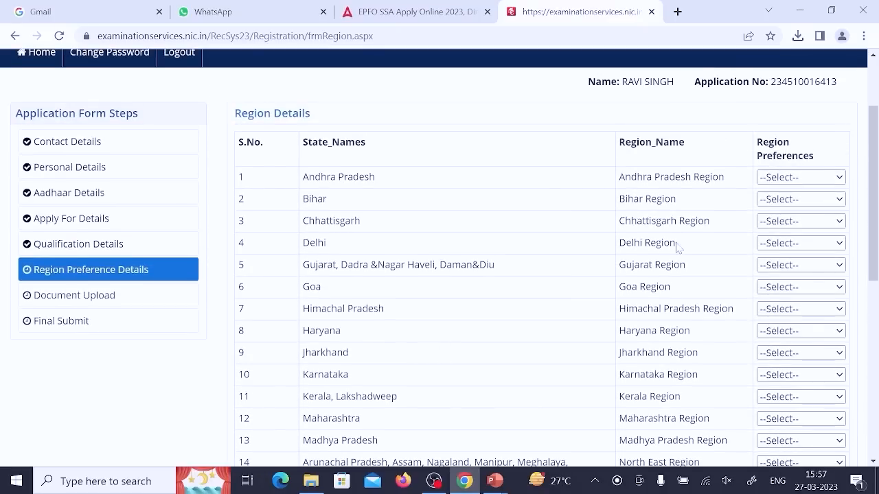
scroll(558, 264, down, 3)
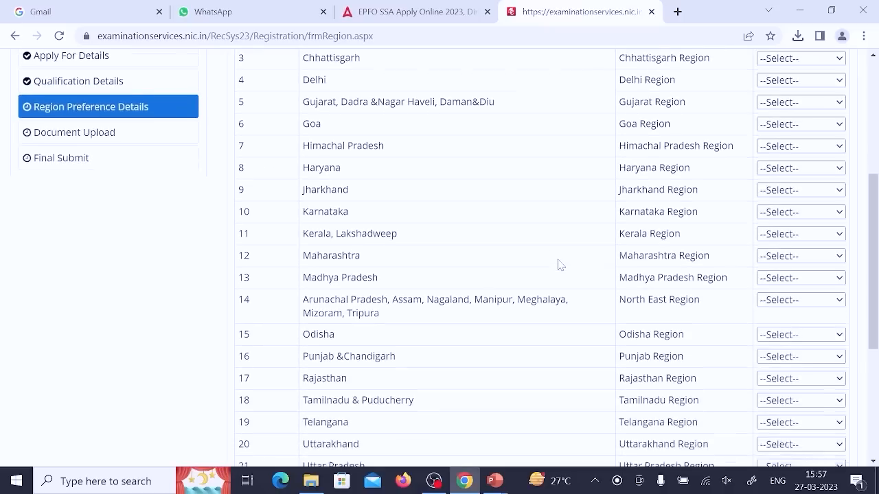
scroll(542, 351, down, 1)
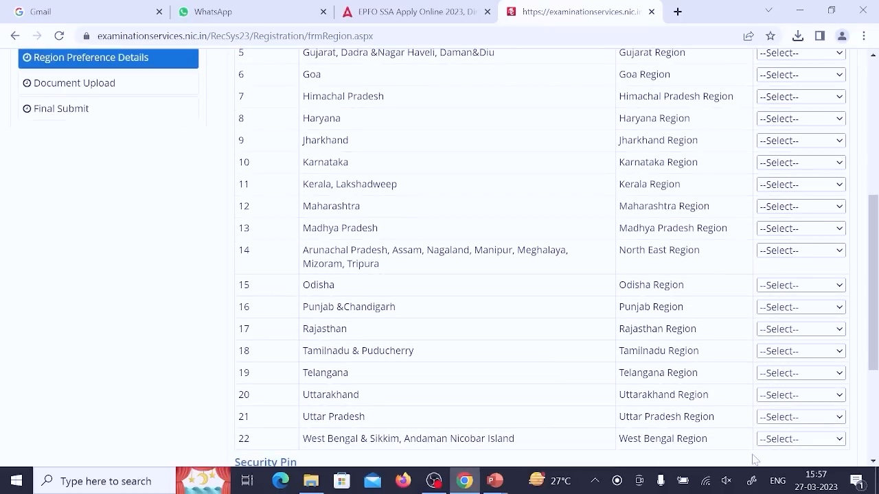
click(808, 418)
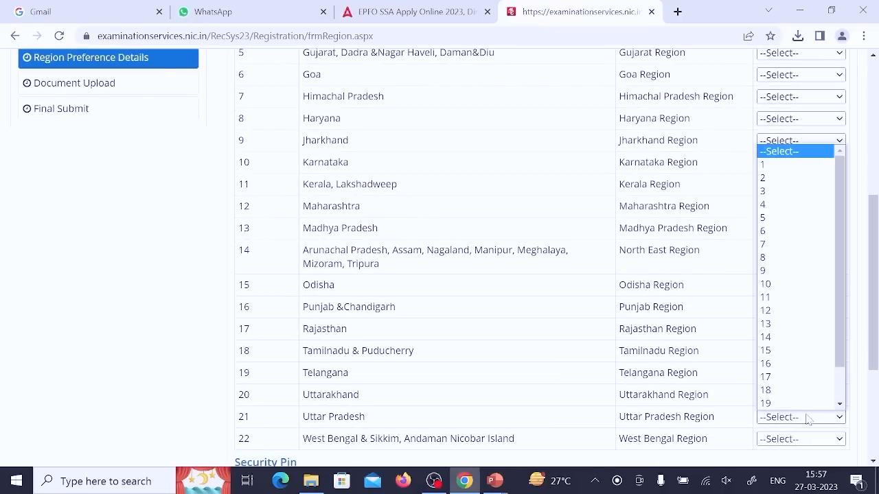
click(772, 166)
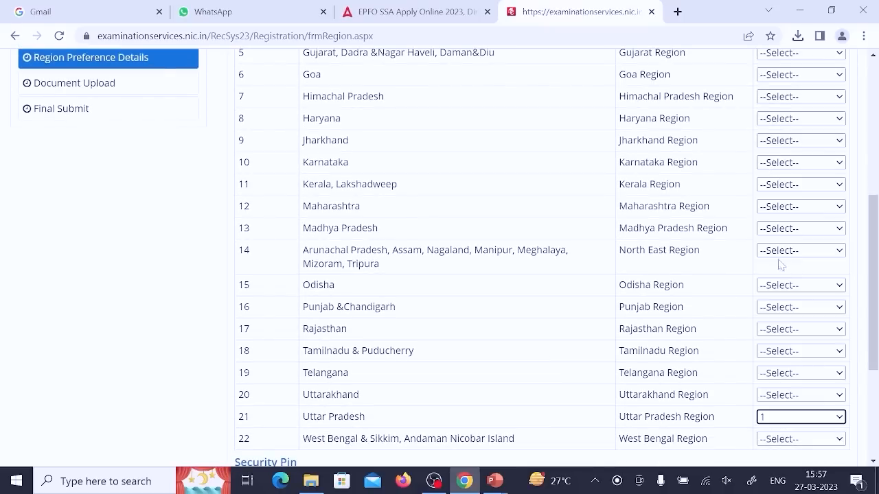
click(787, 333)
click(775, 90)
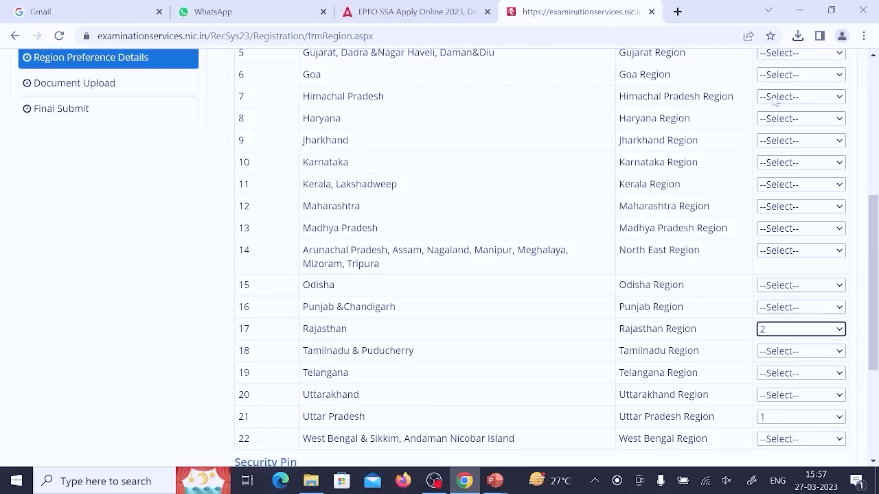
click(802, 440)
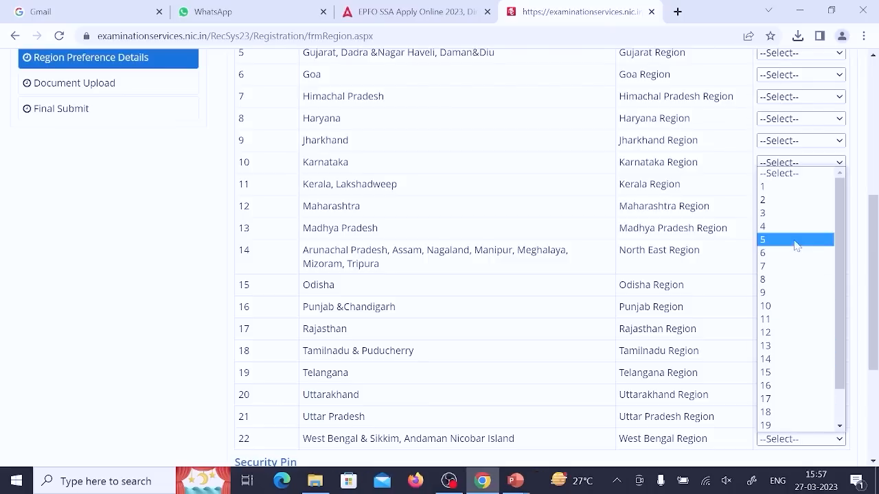
click(789, 215)
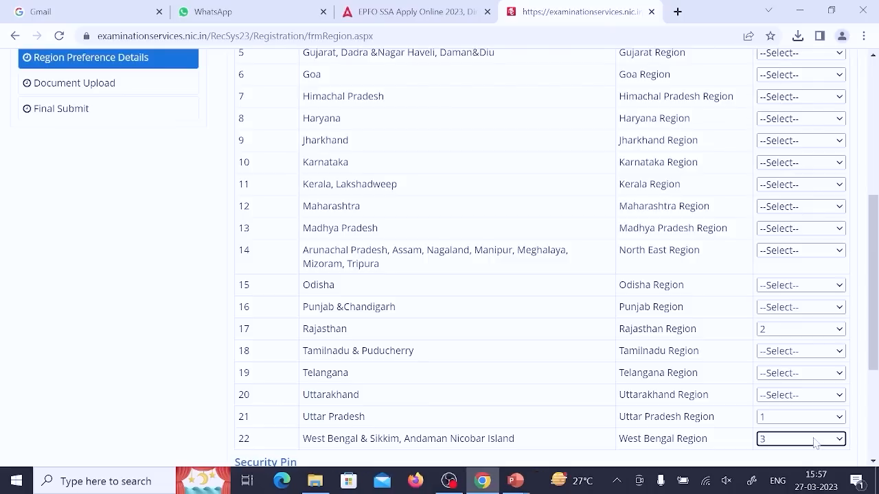
click(798, 396)
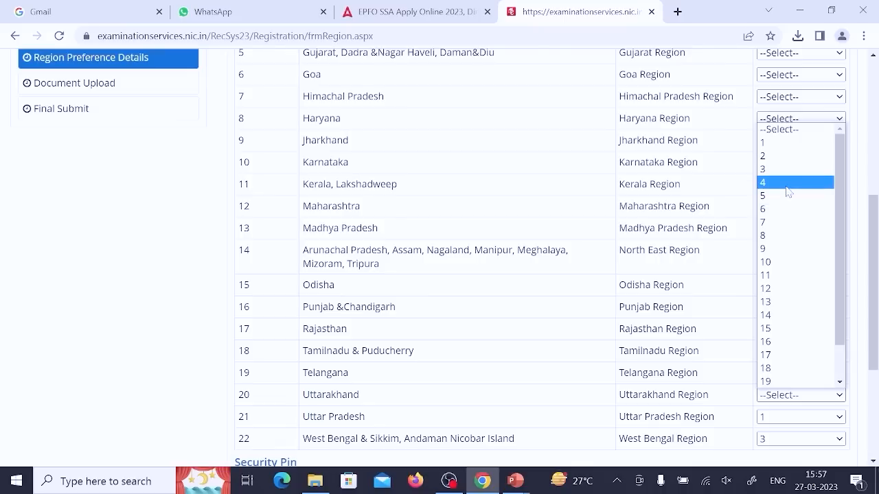
click(787, 183)
- Rank Telangana 5, Tamilnadu 6, Punjab 7 and Odisha 8
click(802, 373)
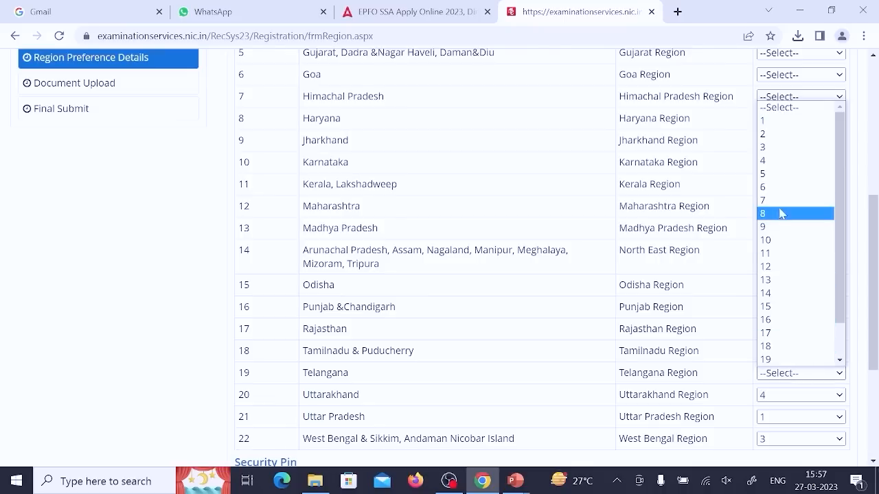
click(774, 162)
click(817, 372)
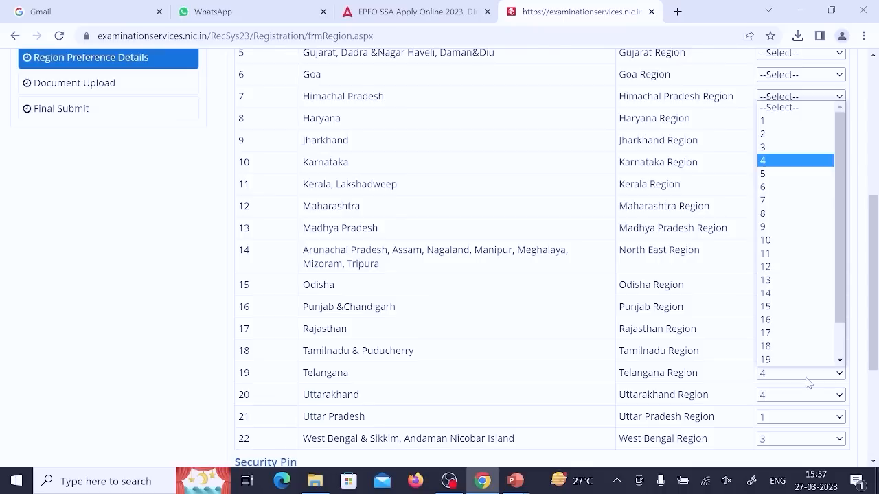
click(774, 174)
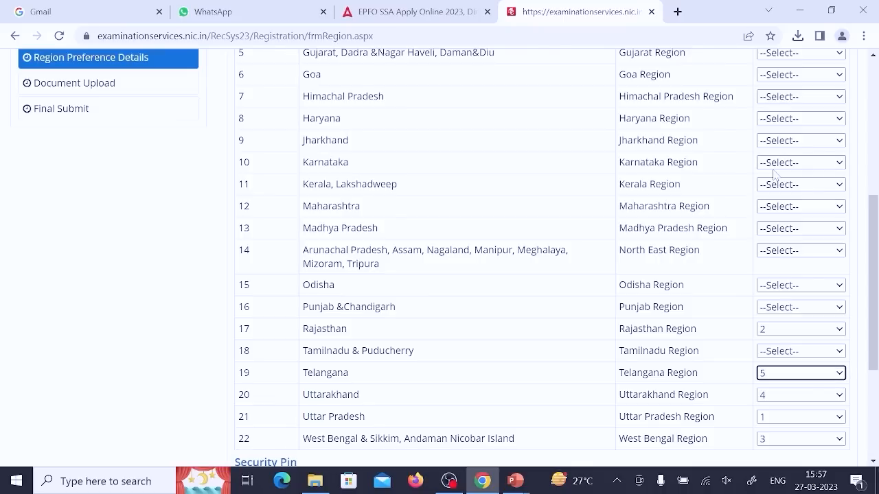
click(816, 352)
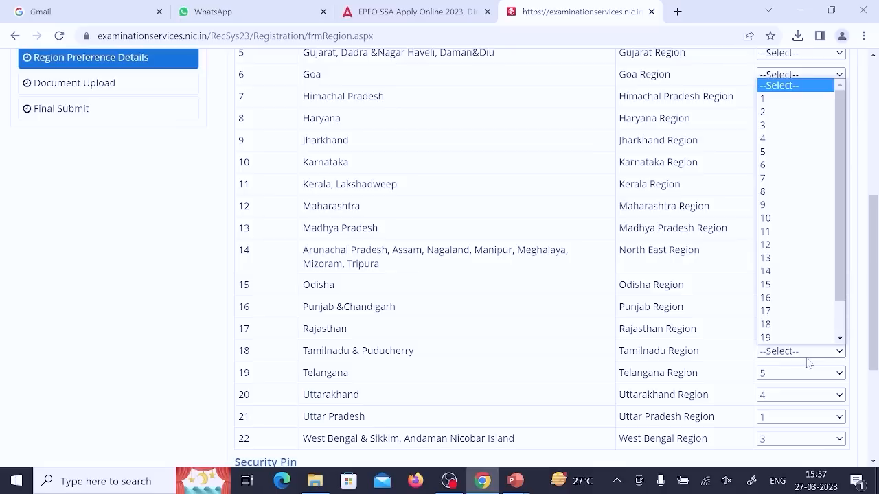
click(770, 178)
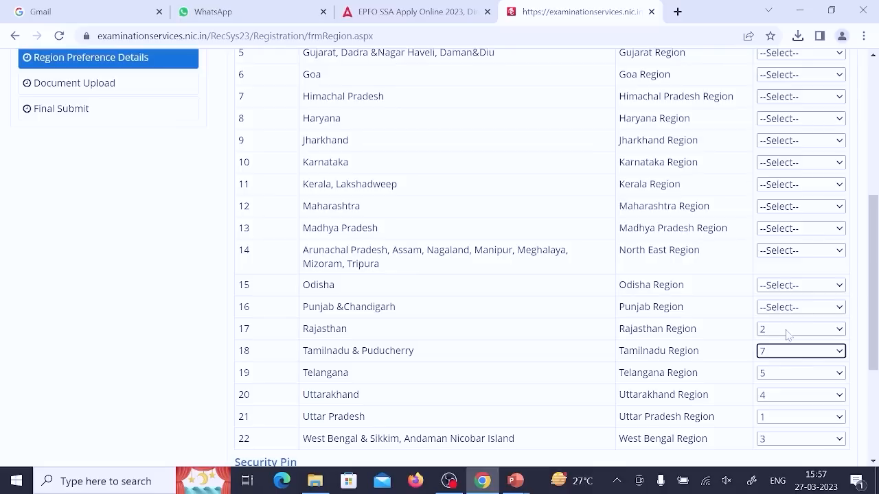
click(784, 350)
click(781, 168)
click(791, 305)
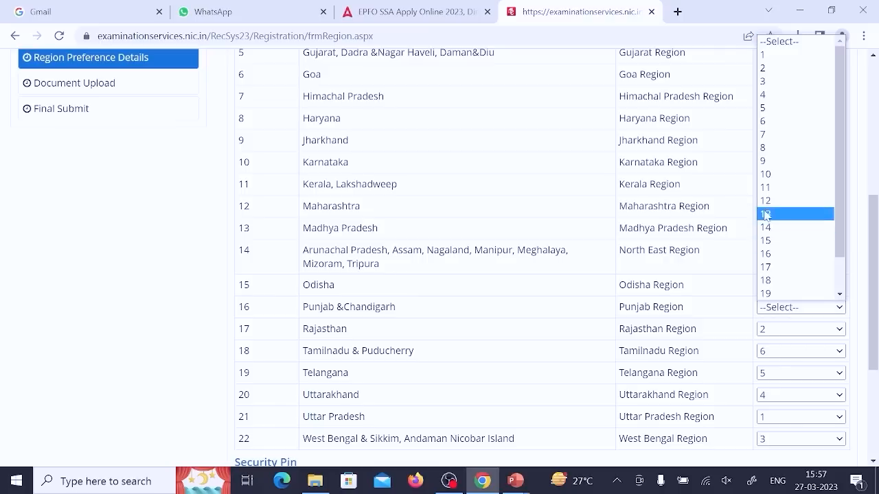
click(767, 141)
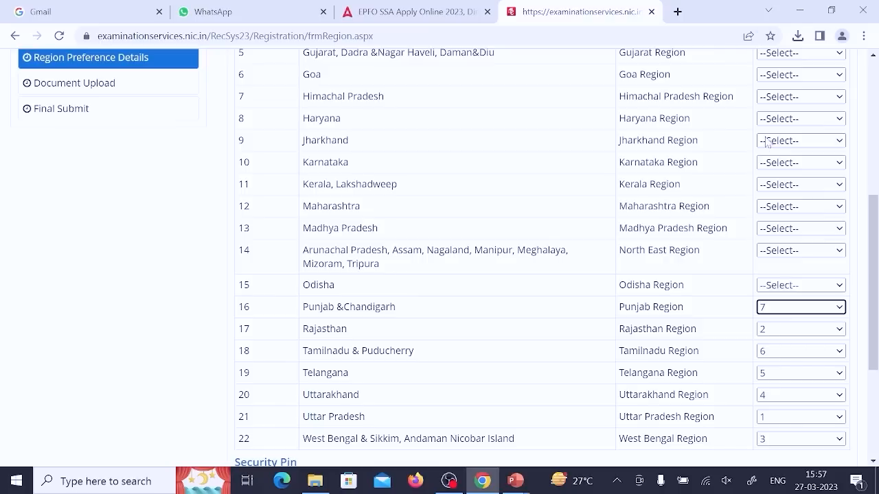
click(778, 283)
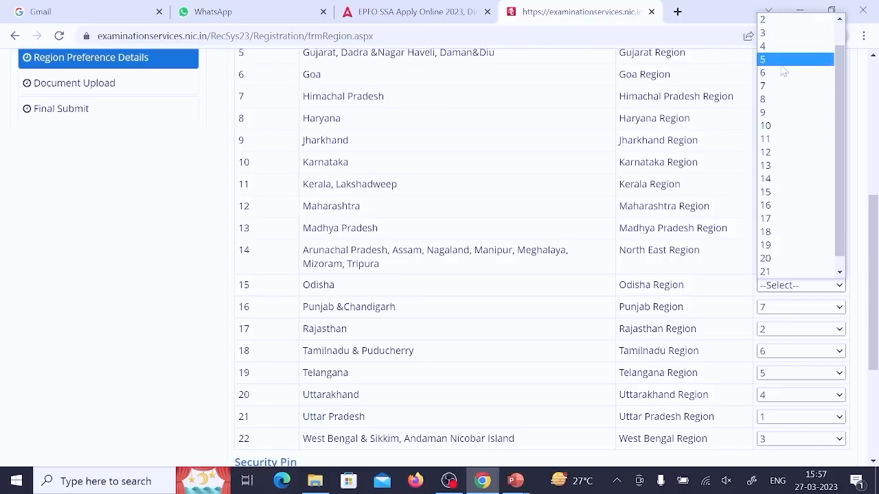
click(779, 100)
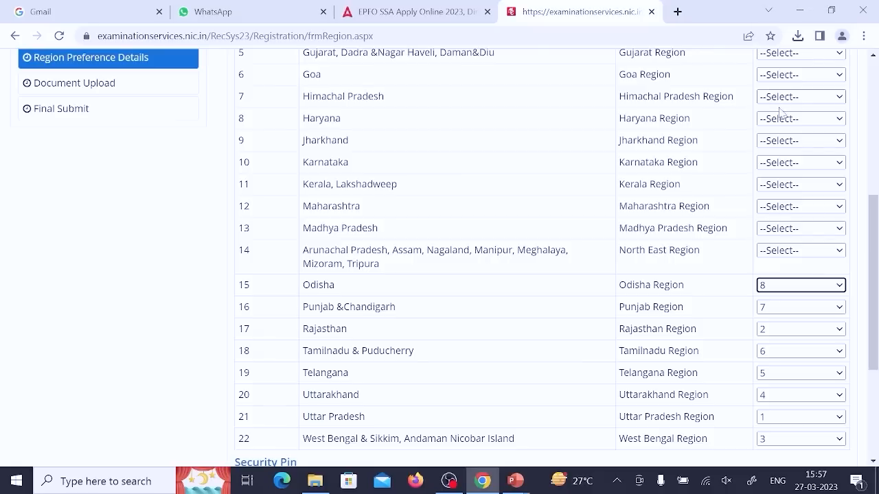
- Rank North East 9, Madhya Pradesh 10, Maharashtra 11, Kerala 12, Karnataka 13, Jharkhand 14
click(820, 251)
click(778, 128)
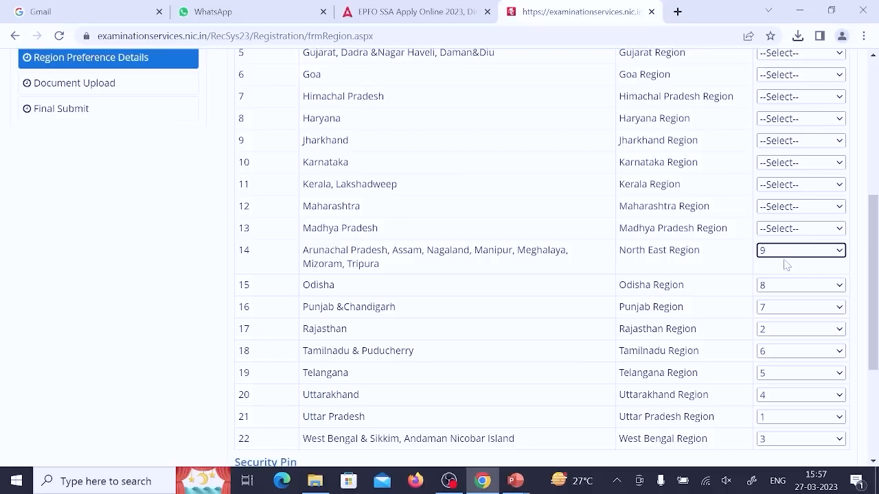
click(789, 229)
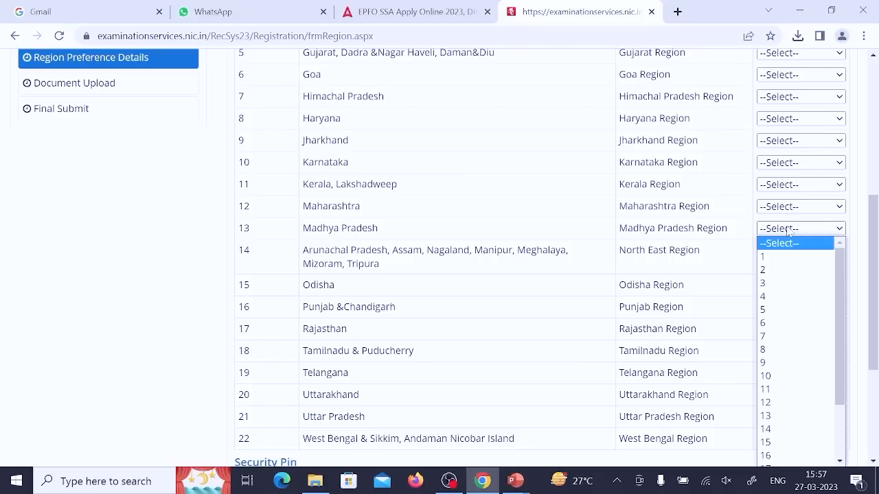
click(772, 376)
click(794, 208)
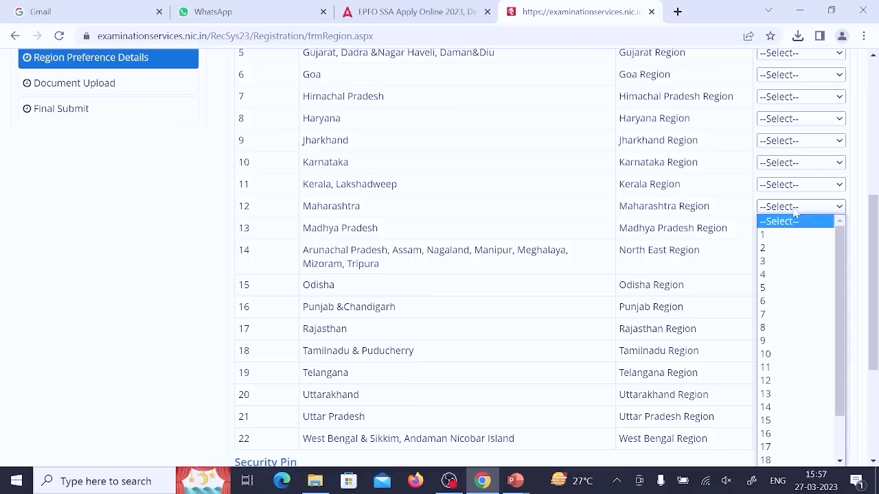
click(778, 367)
click(795, 186)
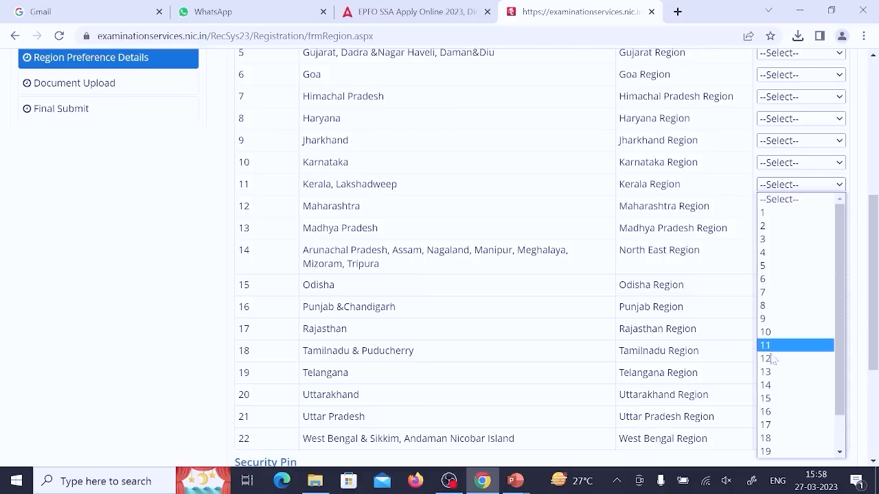
click(771, 362)
click(802, 169)
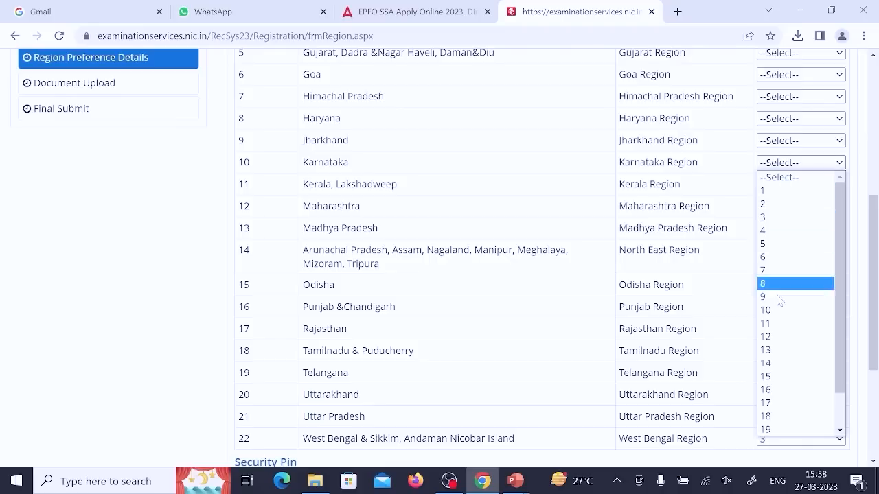
click(769, 350)
click(802, 141)
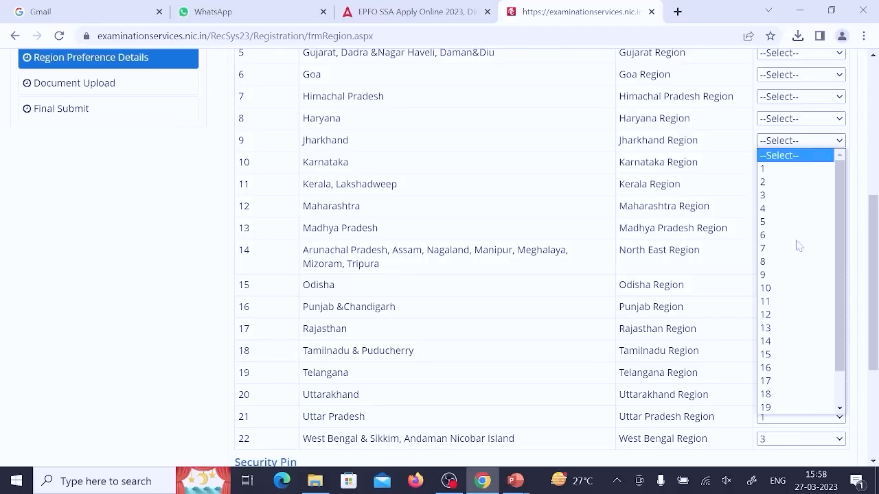
click(780, 352)
- Rank Haryana 15, Himachal Pradesh 16, Goa 17, Gujarat 18 and Delhi 19
scroll(822, 231, up, 5)
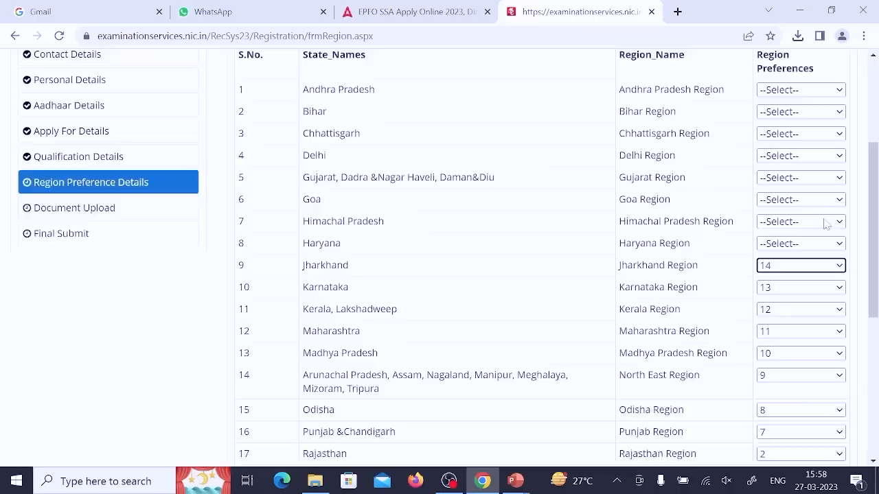
click(796, 301)
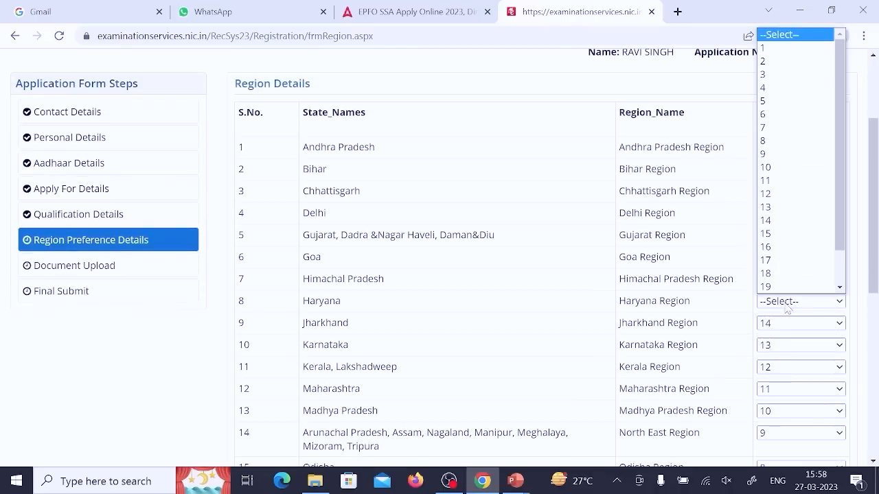
click(783, 235)
click(782, 281)
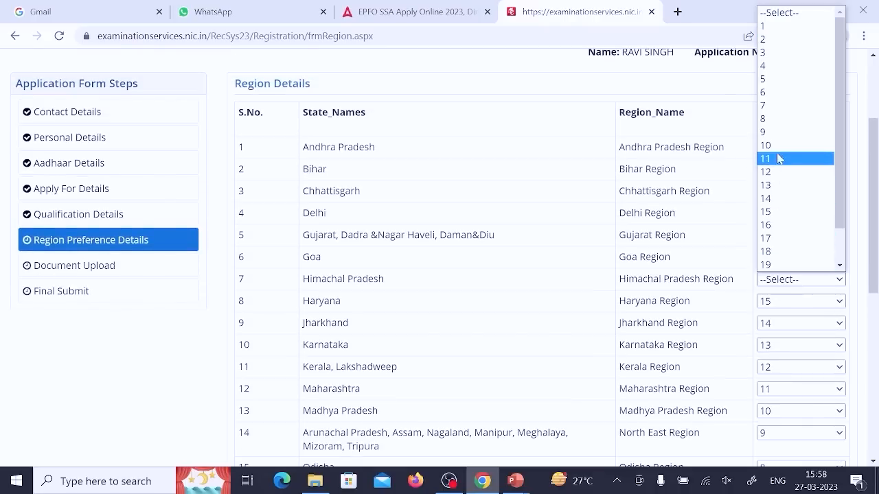
click(785, 225)
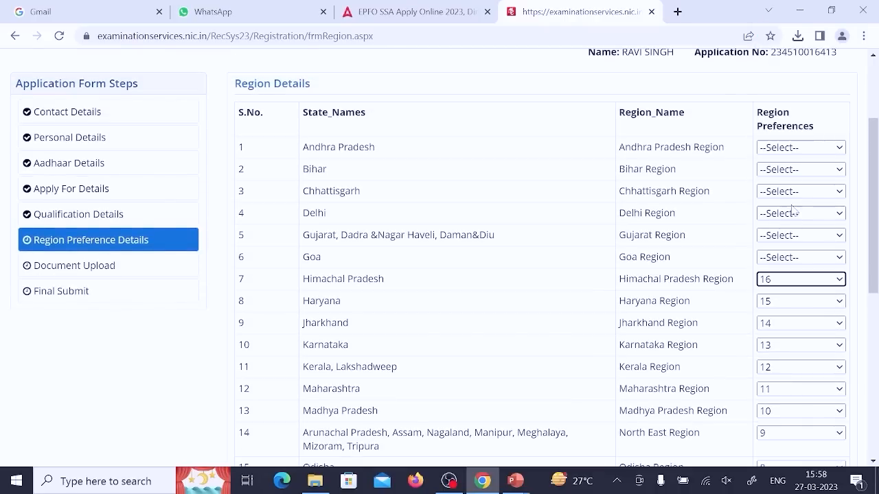
click(787, 258)
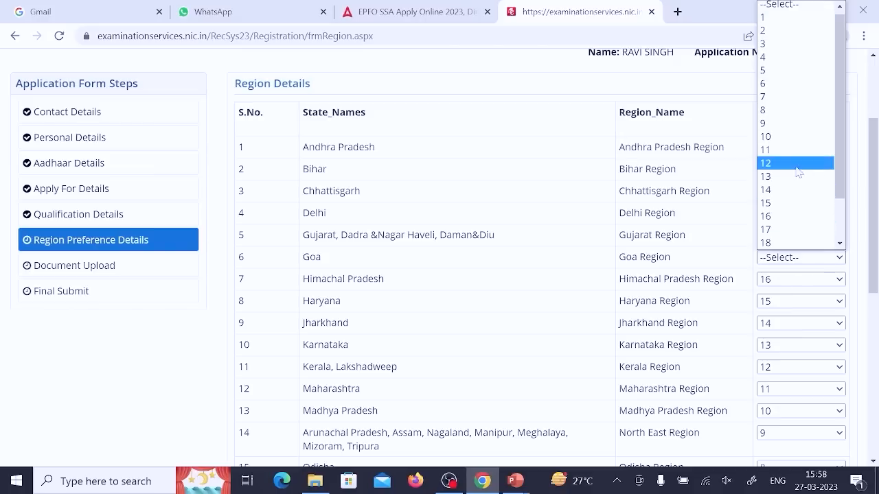
click(795, 229)
click(795, 237)
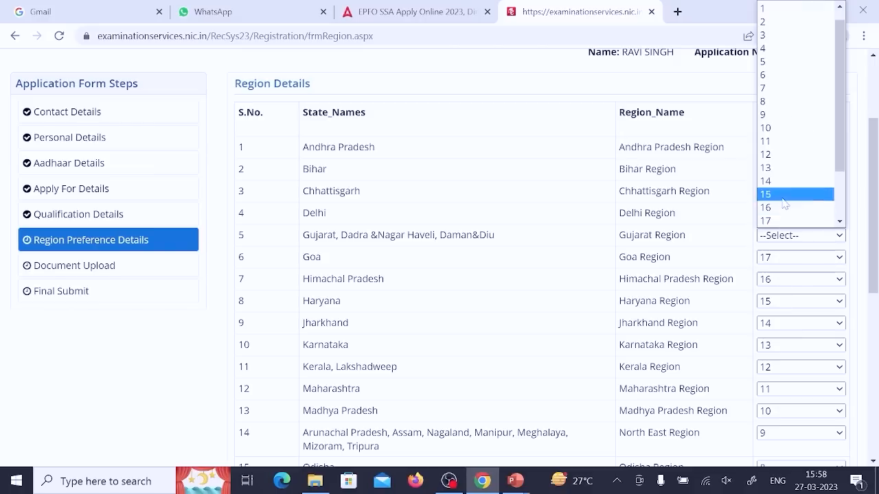
scroll(787, 220, down, 2)
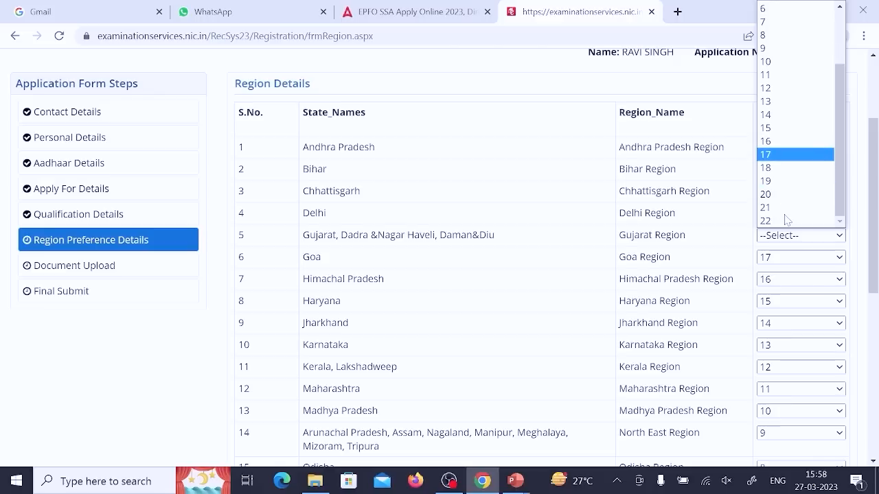
click(783, 167)
click(783, 215)
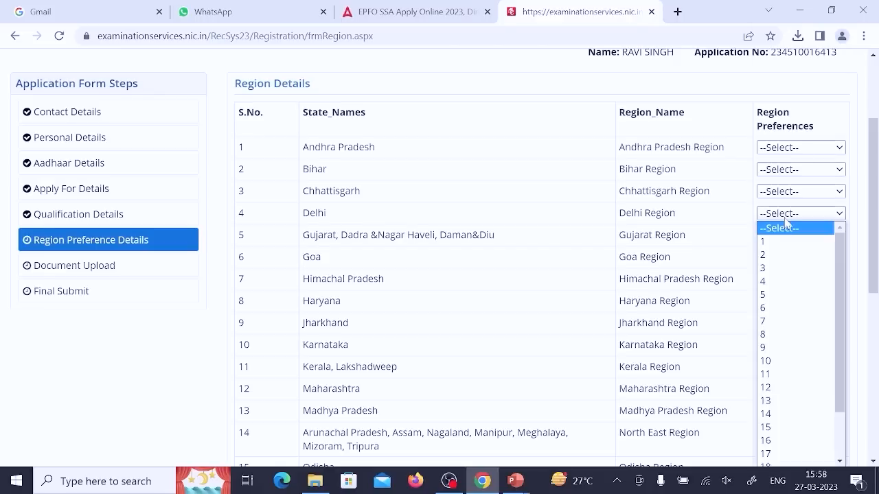
scroll(793, 312, down, 2)
click(770, 409)
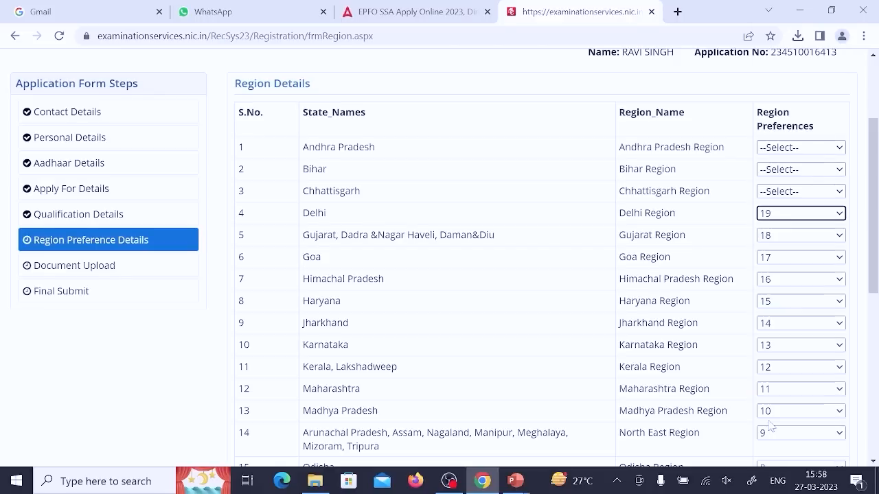
- Rank Chhattisgarh 20, Bihar 21 and Andhra Pradesh 22
click(793, 192)
scroll(794, 369, down, 2)
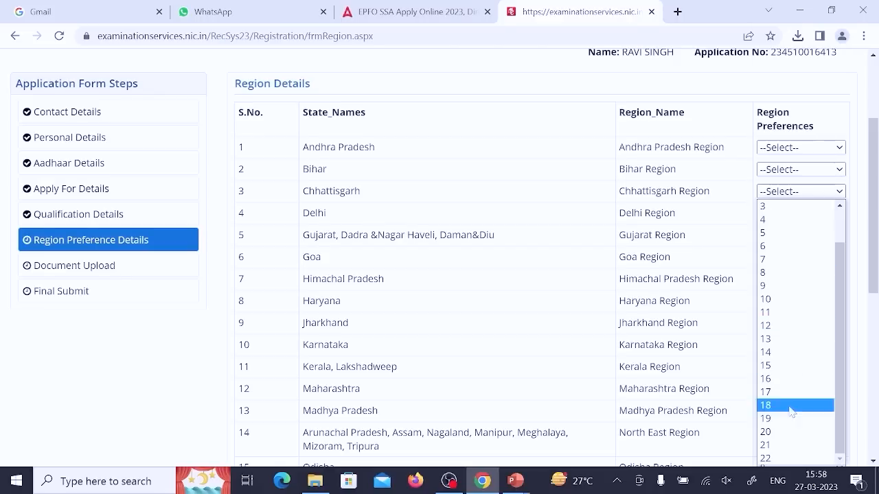
click(783, 431)
click(796, 172)
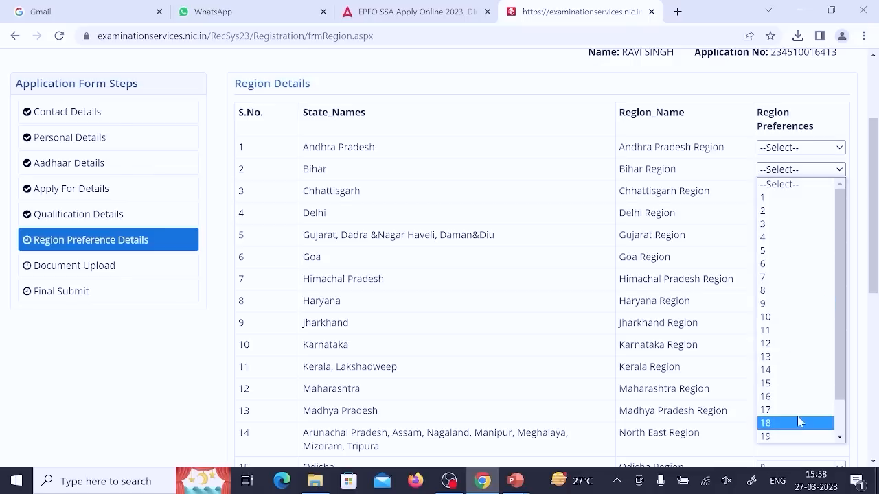
scroll(774, 426, down, 1)
click(769, 422)
click(797, 148)
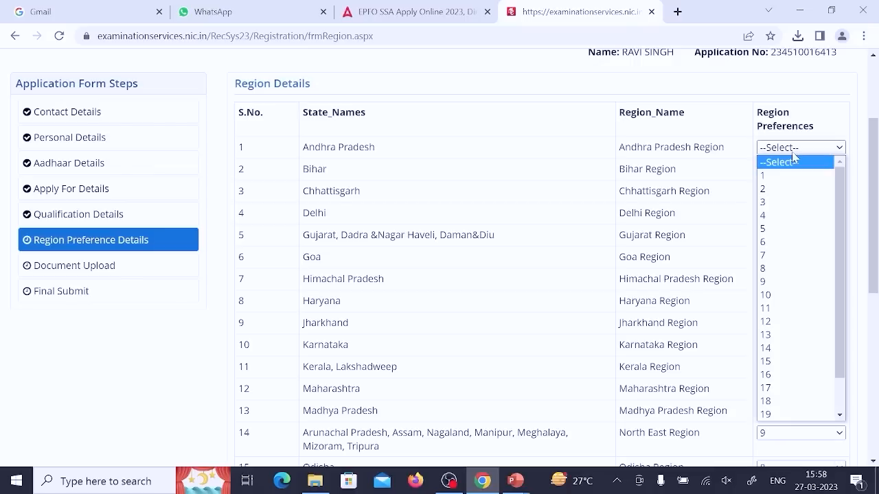
scroll(775, 412, down, 1)
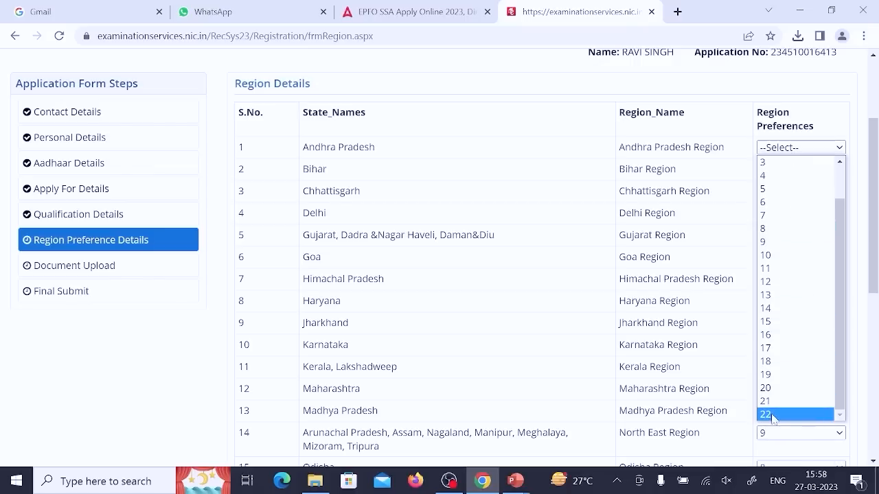
click(770, 415)
scroll(551, 329, down, 5)
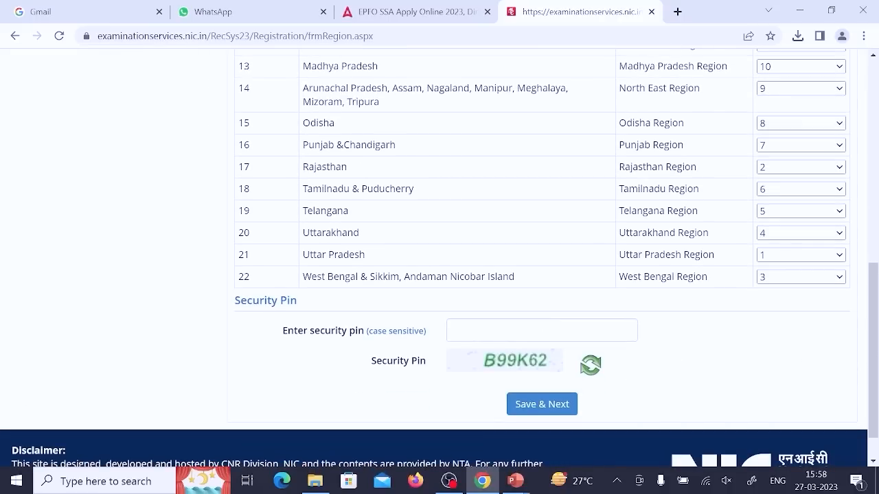
- Enter the security pin, then save and confirm the region preferences
click(542, 331)
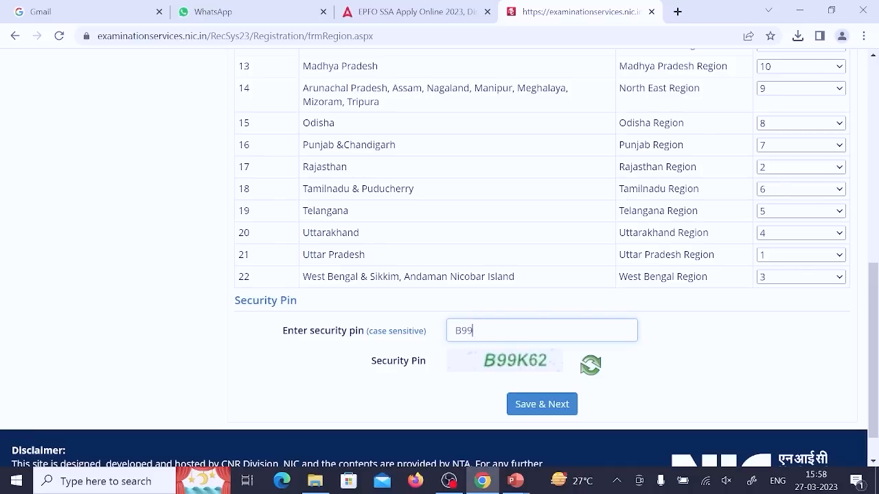
click(557, 405)
click(414, 283)
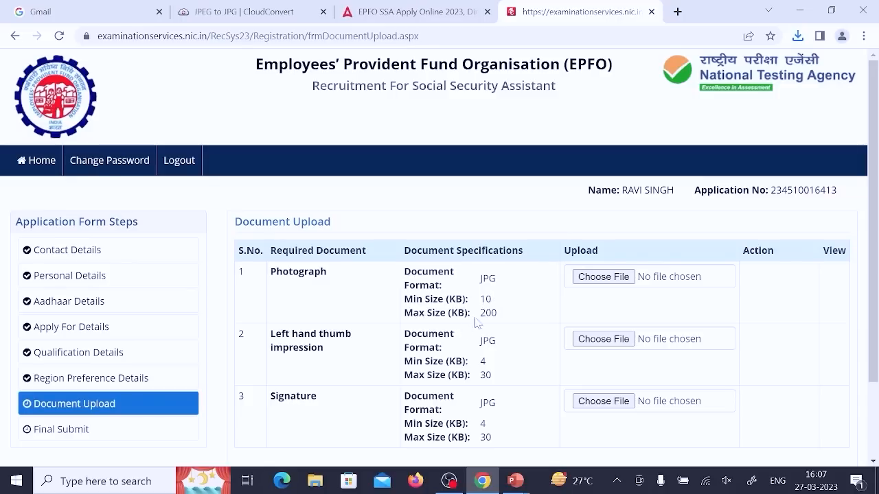
click(599, 281)
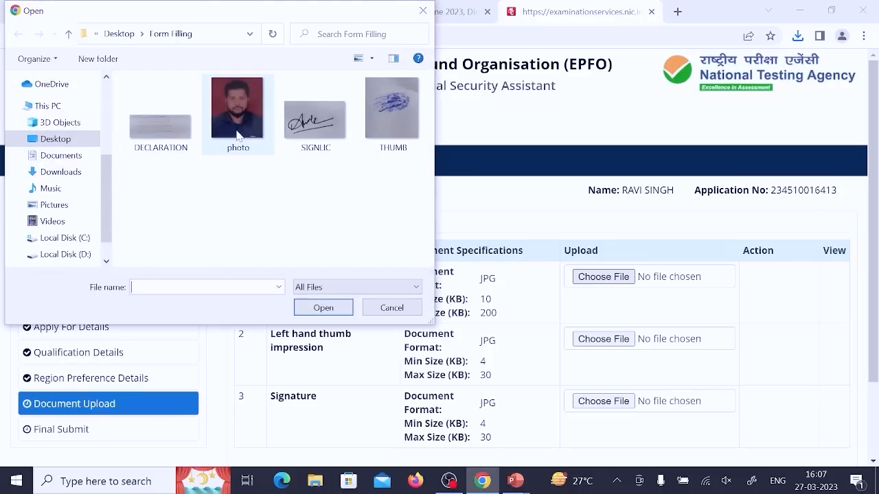
click(237, 135)
click(332, 310)
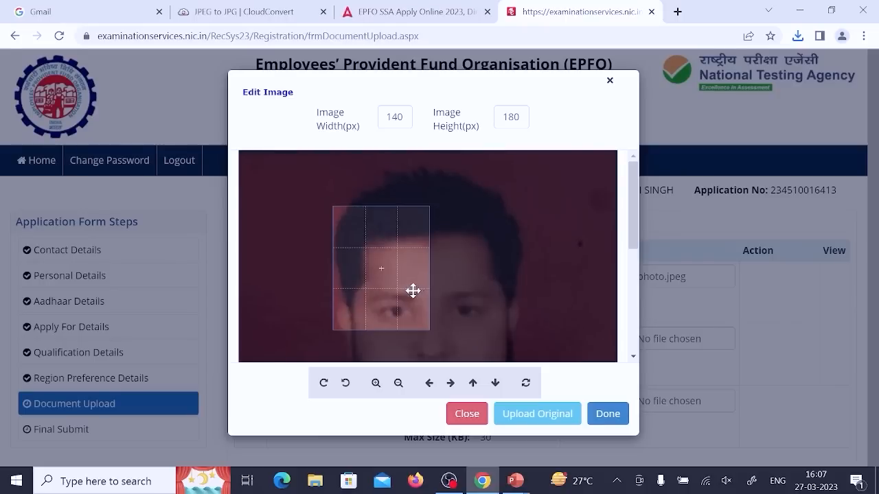
click(519, 412)
click(762, 274)
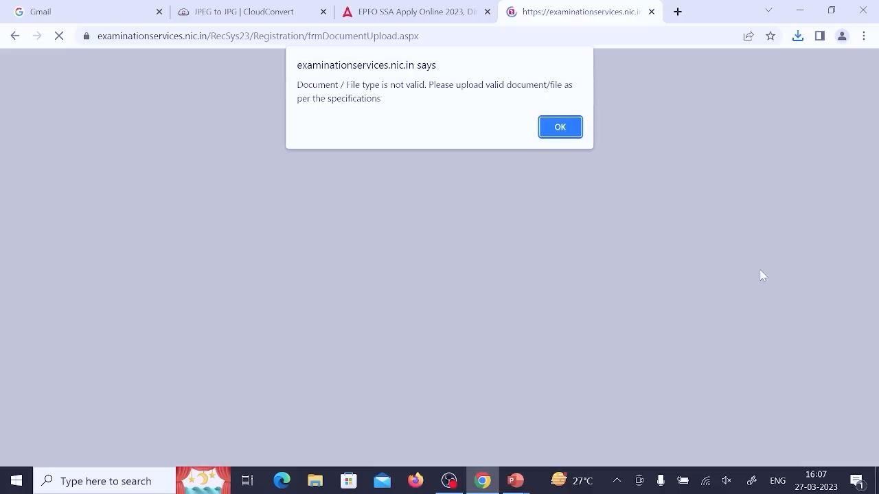
click(560, 127)
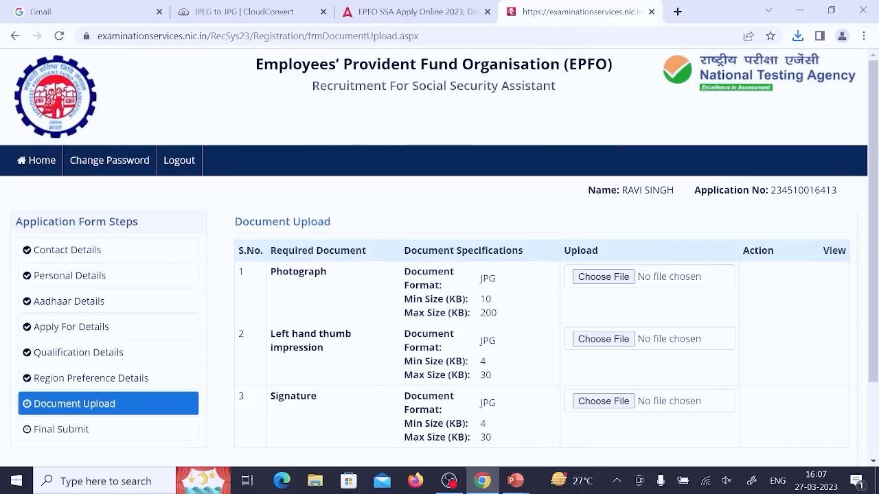
- Upload photo.jpg from Downloads at original size as the photograph and acknowledge success
click(603, 278)
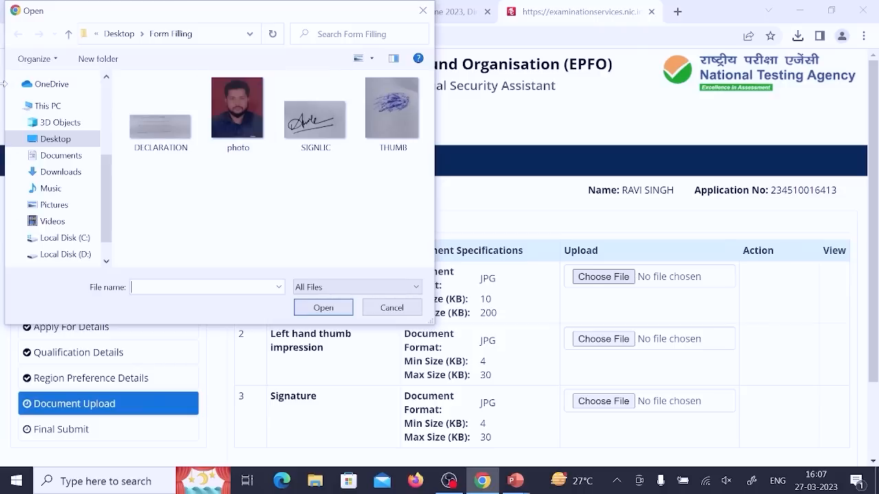
scroll(72, 157, up, 4)
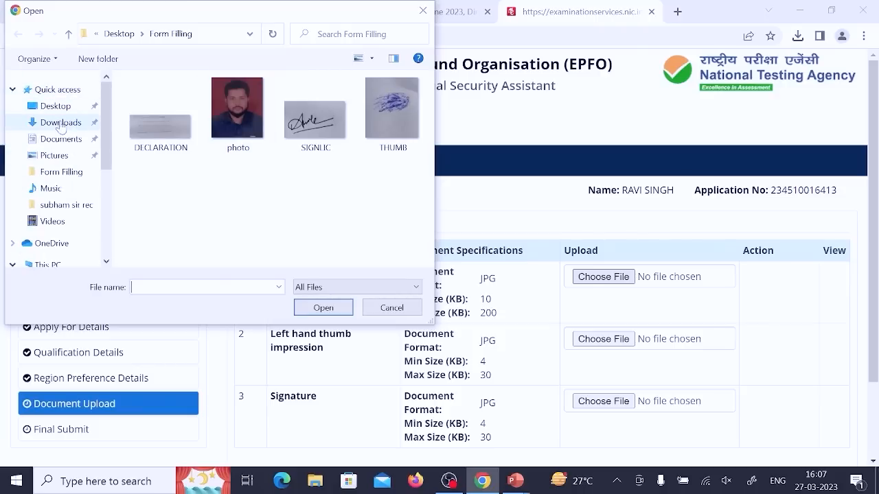
click(61, 123)
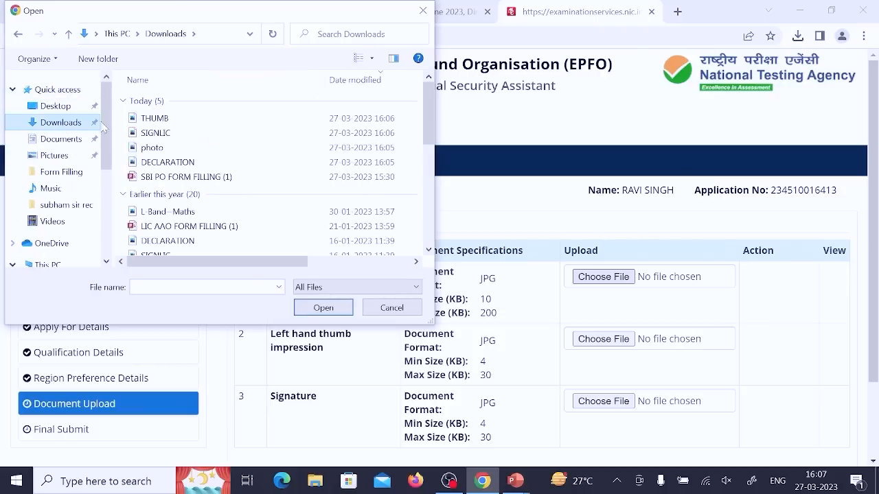
click(164, 149)
click(327, 311)
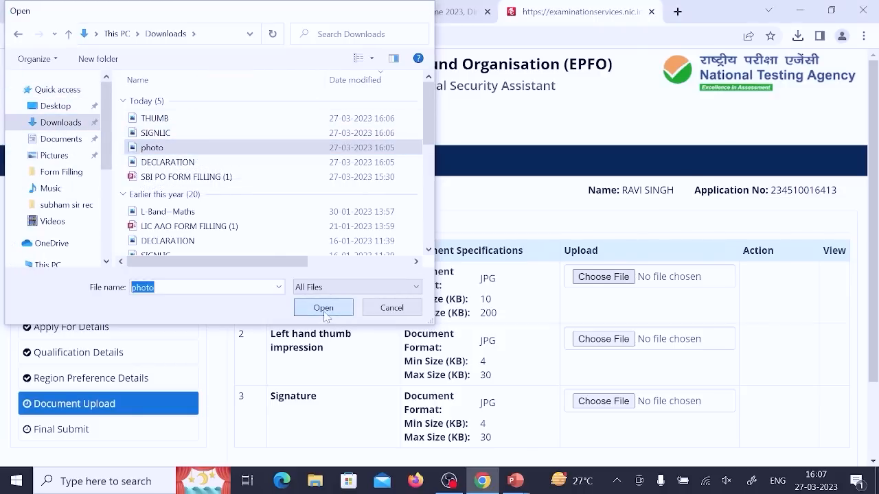
click(546, 421)
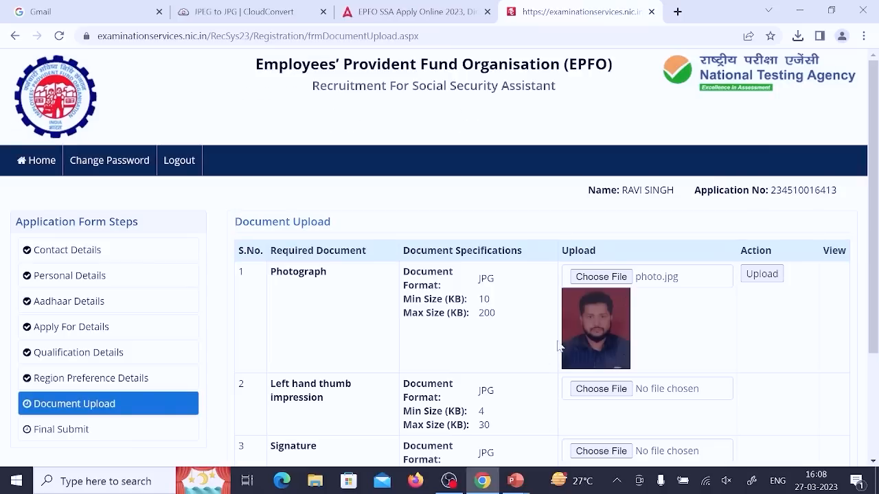
click(767, 275)
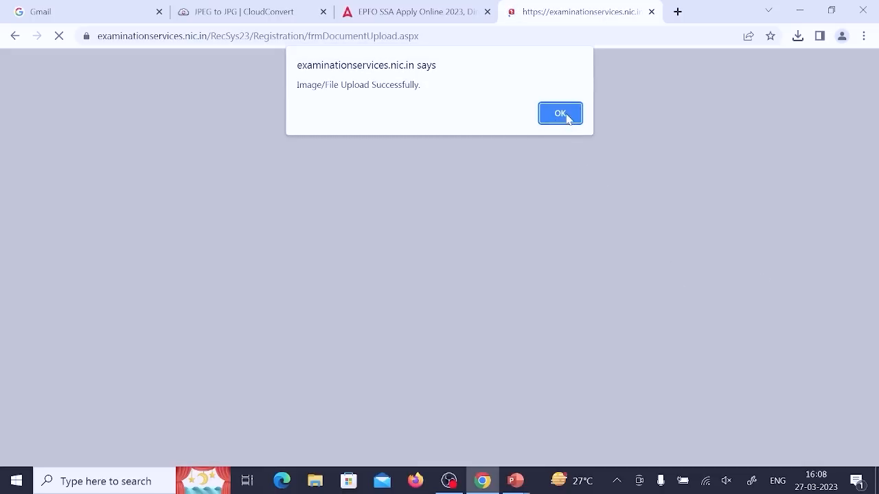
click(560, 114)
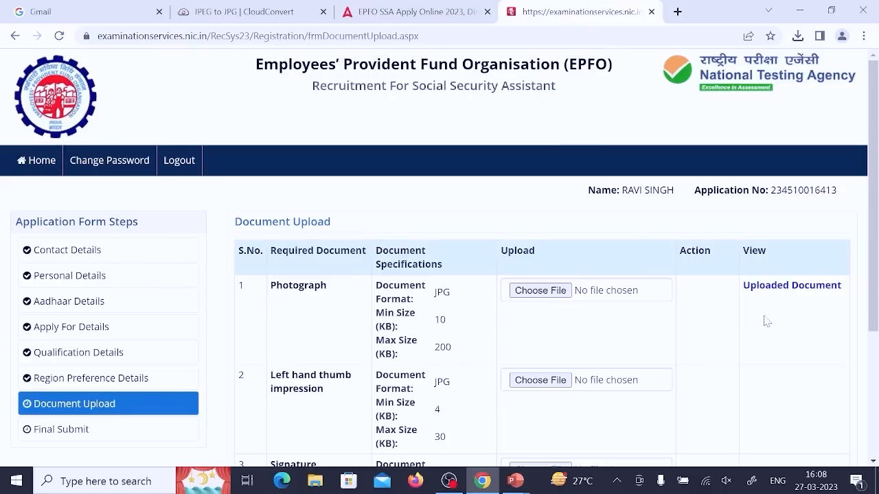
- Upload THUMB.jpg from Downloads at original size as the left hand thumb impression
scroll(676, 344, down, 1)
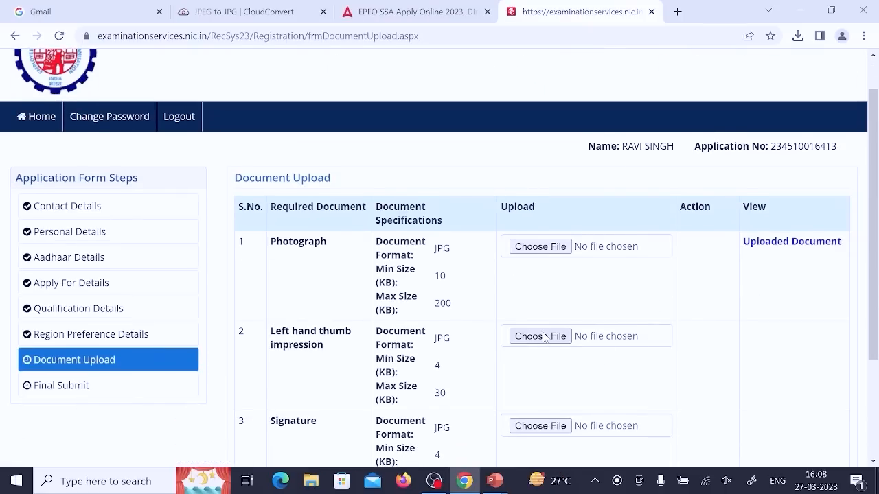
click(544, 337)
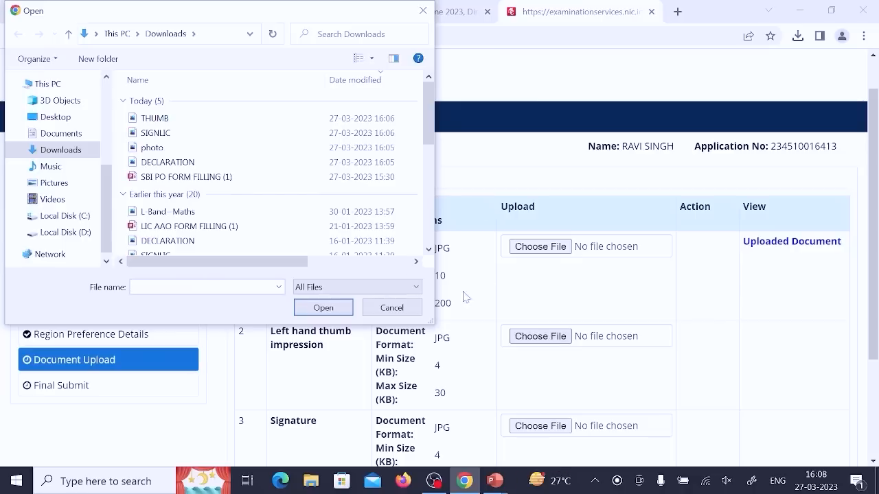
click(241, 124)
click(327, 310)
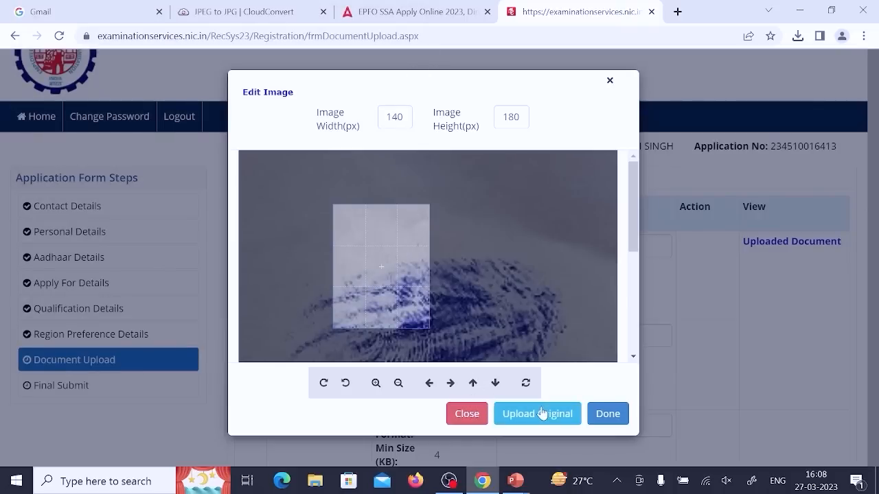
click(541, 413)
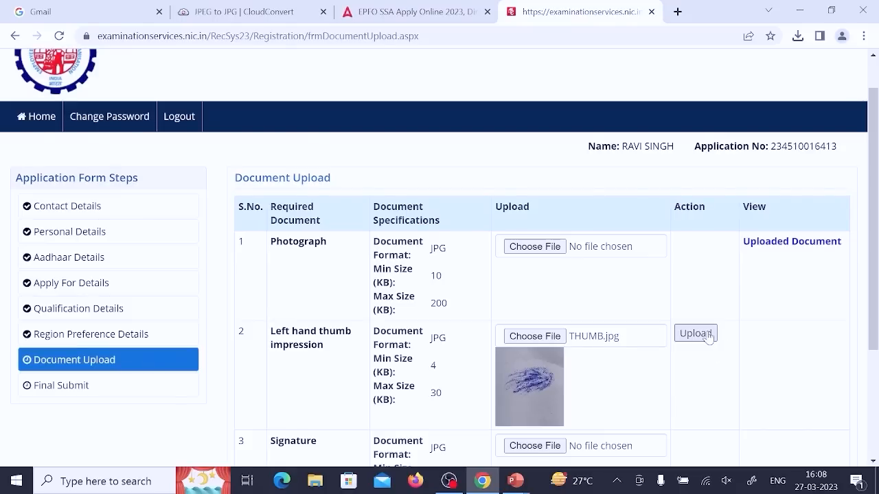
click(703, 335)
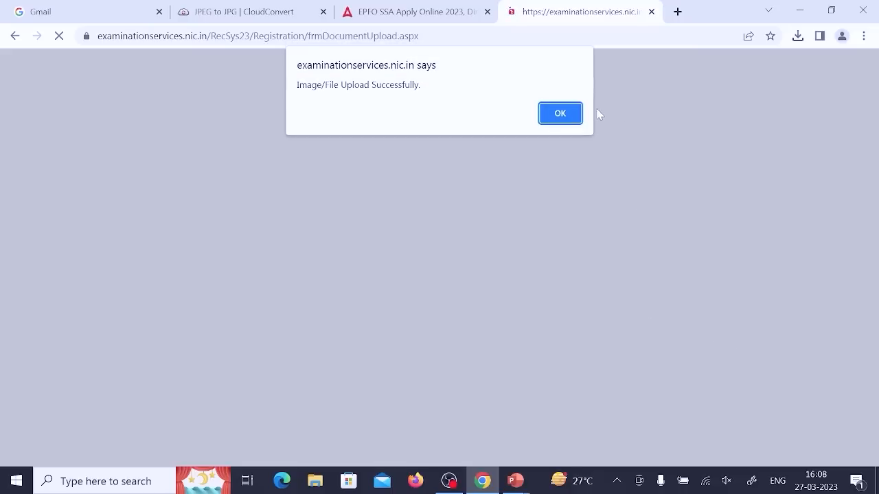
click(556, 116)
- Upload SIGNLIC.jpg from Downloads at original size as the signature
scroll(598, 410, down, 1)
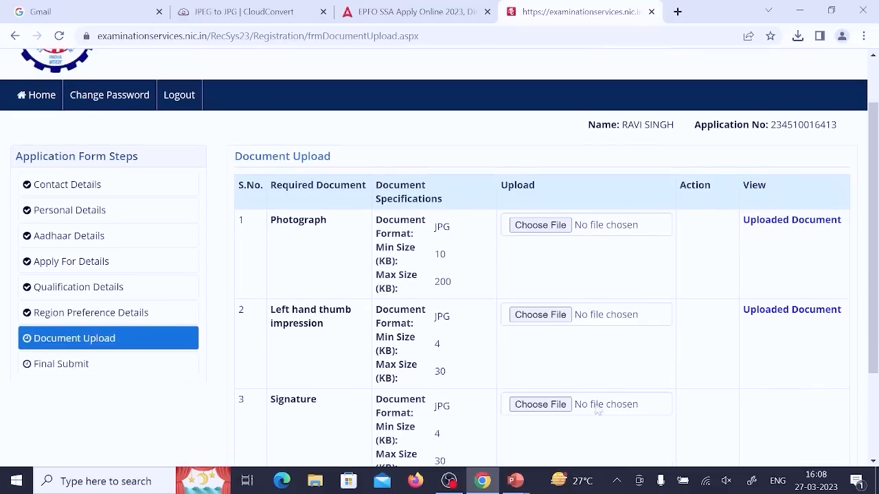
scroll(592, 405, down, 1)
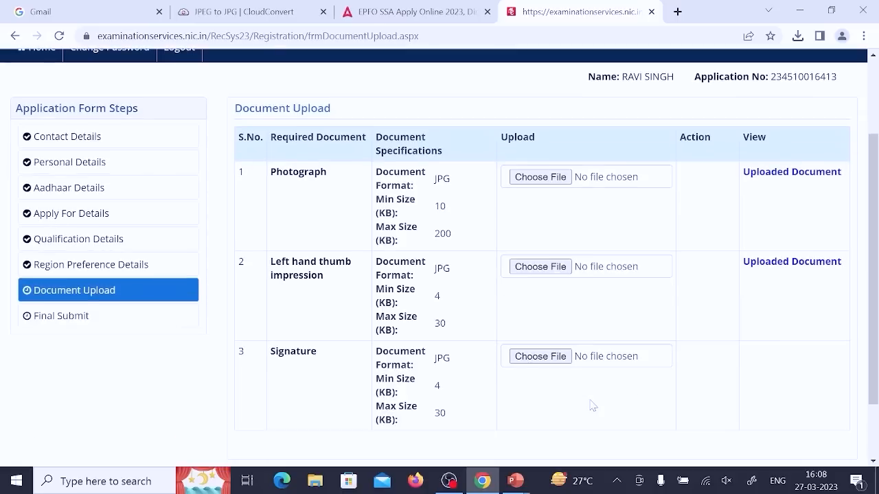
click(540, 357)
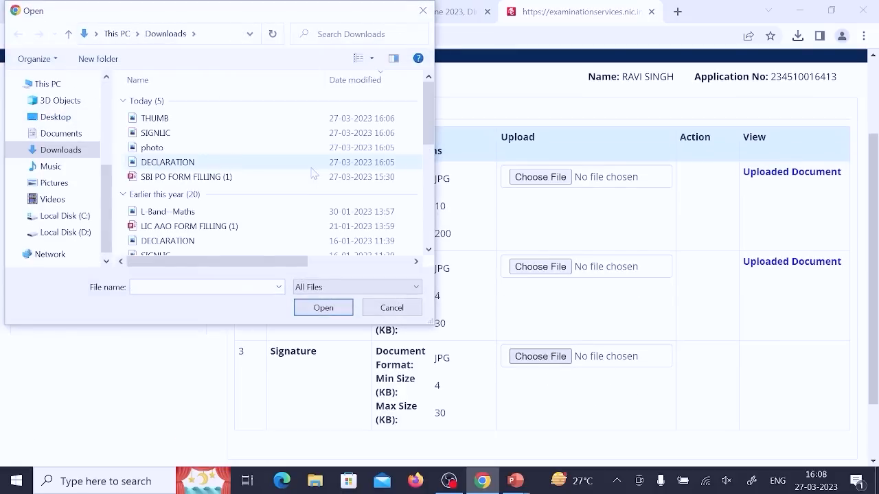
click(183, 138)
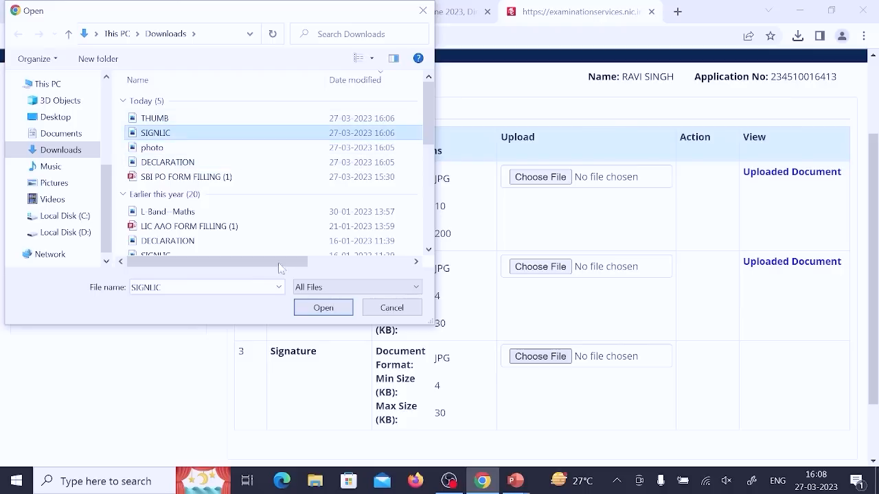
click(323, 308)
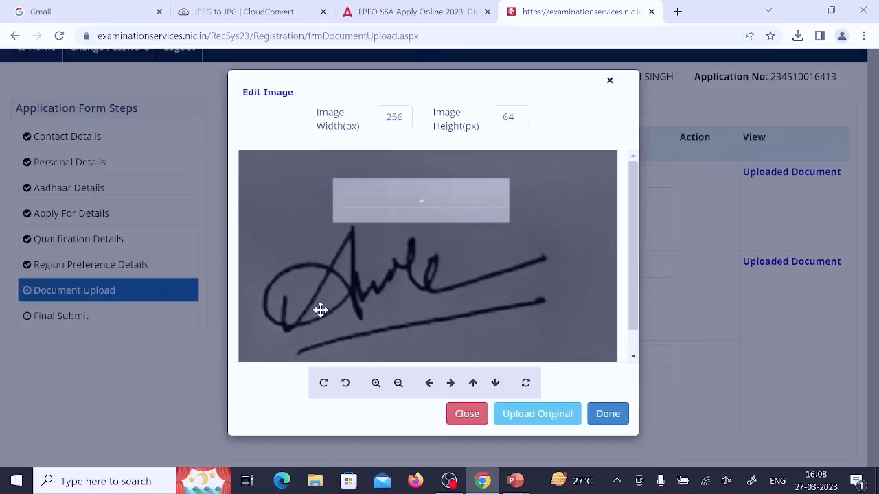
click(519, 414)
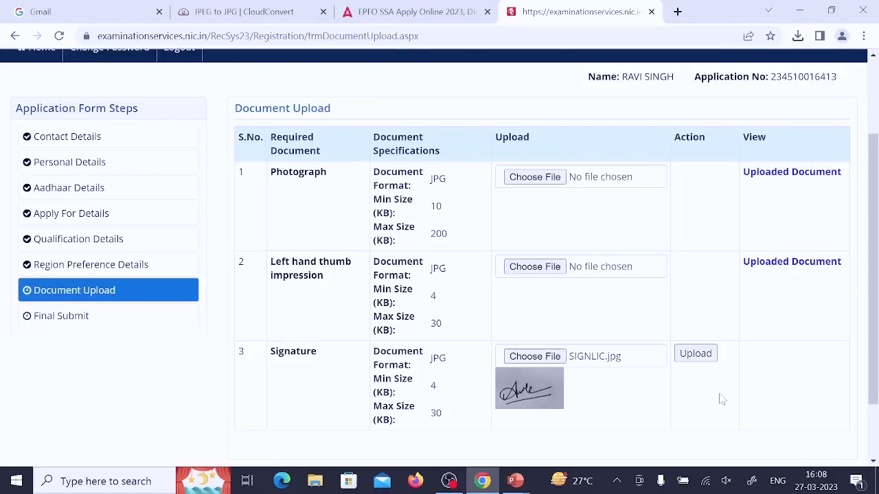
click(701, 360)
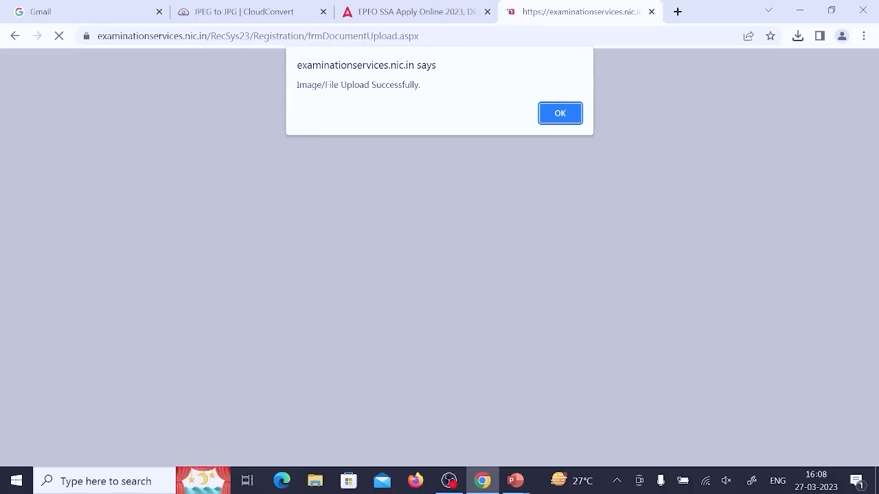
- Acknowledge the signature upload, enter the security pin, and save the documents with Save & Next
click(558, 112)
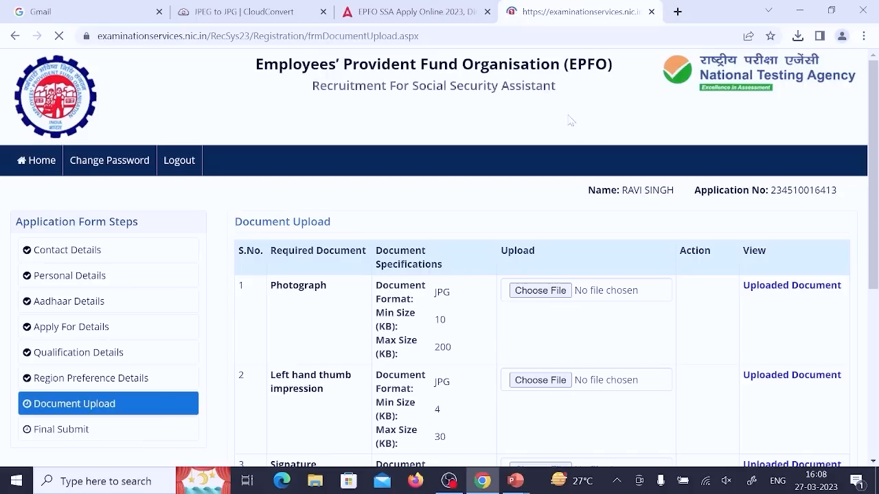
scroll(654, 371, down, 2)
scroll(654, 372, down, 2)
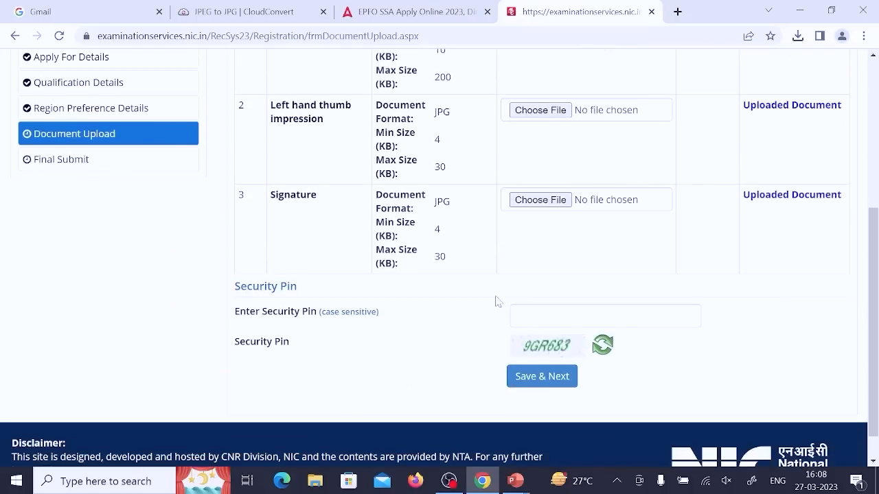
click(590, 316)
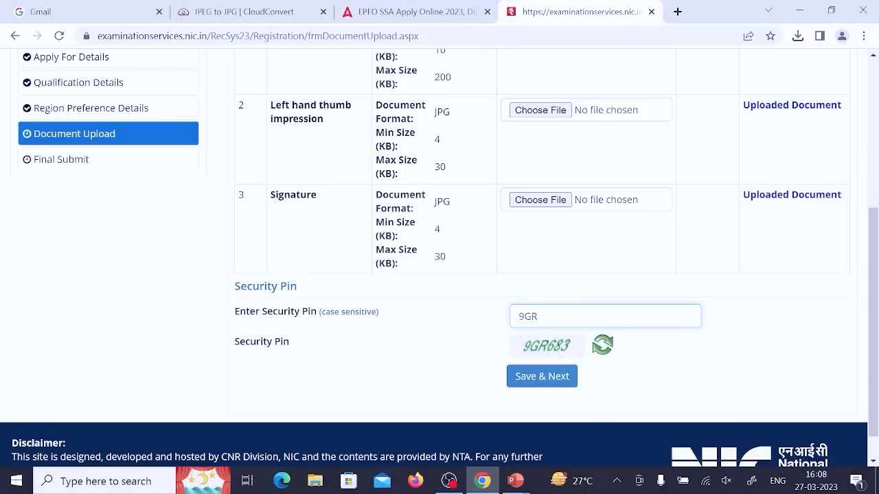
click(538, 380)
click(417, 287)
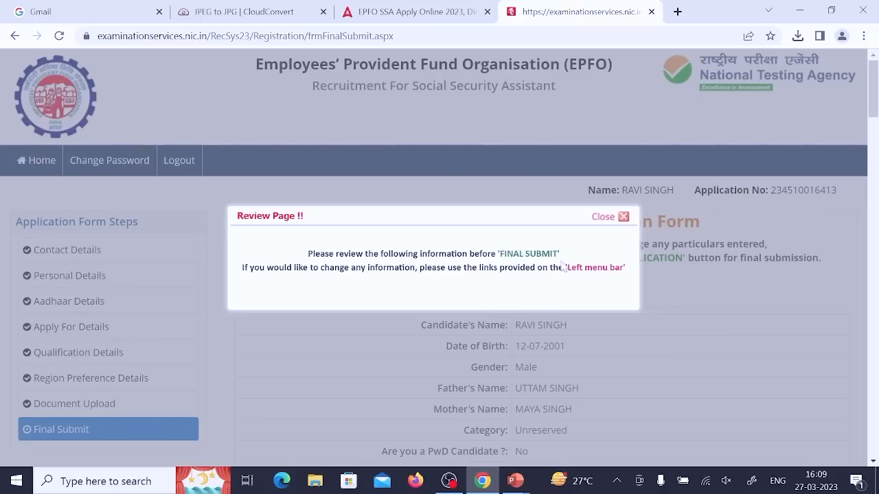
- Close the Review Page notice and scroll down to the Particulars checklist
click(607, 217)
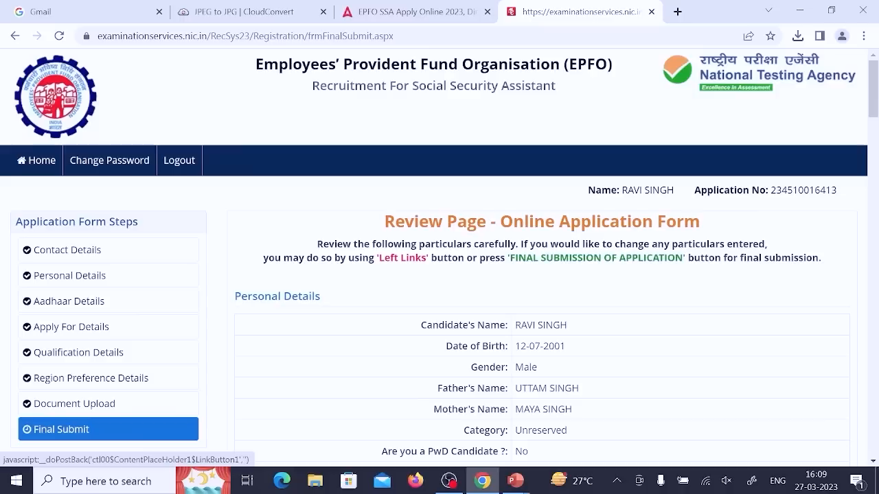
scroll(607, 217, down, 3)
scroll(563, 357, down, 9)
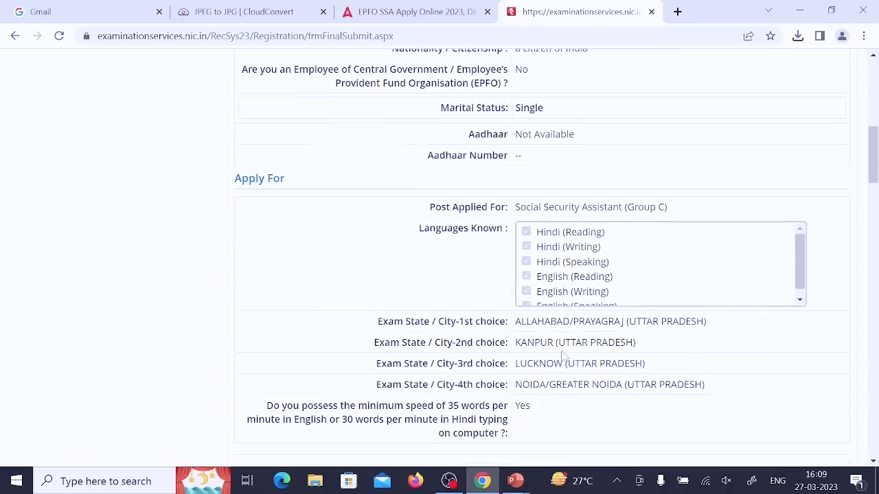
scroll(563, 357, down, 20)
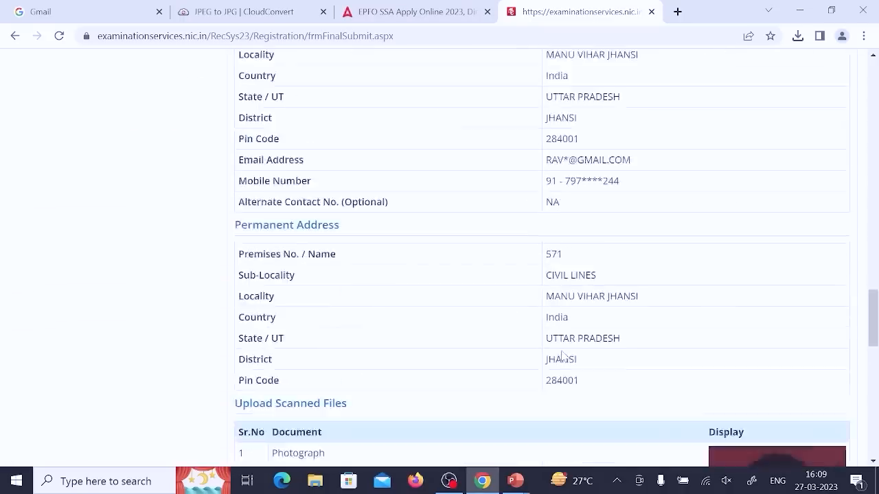
scroll(563, 357, down, 5)
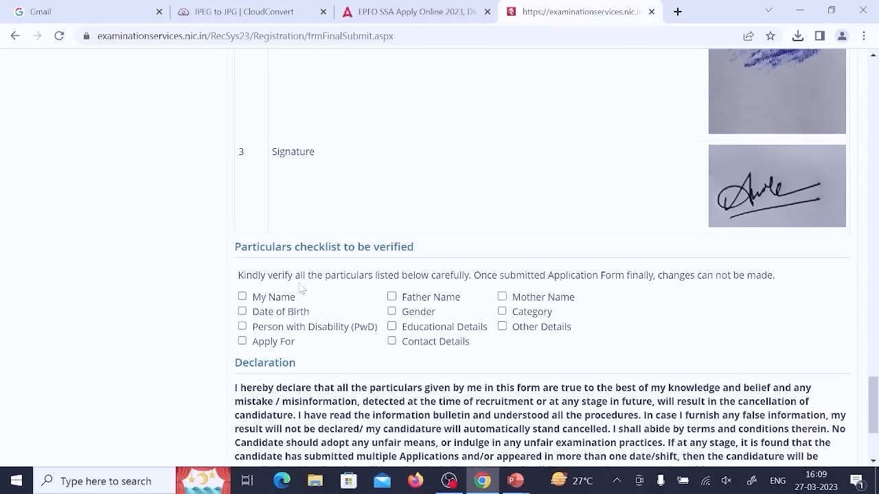
- Tick name, parents, birth date, category, education, other, apply-for and contact details as verified
click(242, 297)
click(391, 297)
click(502, 297)
click(242, 311)
click(502, 312)
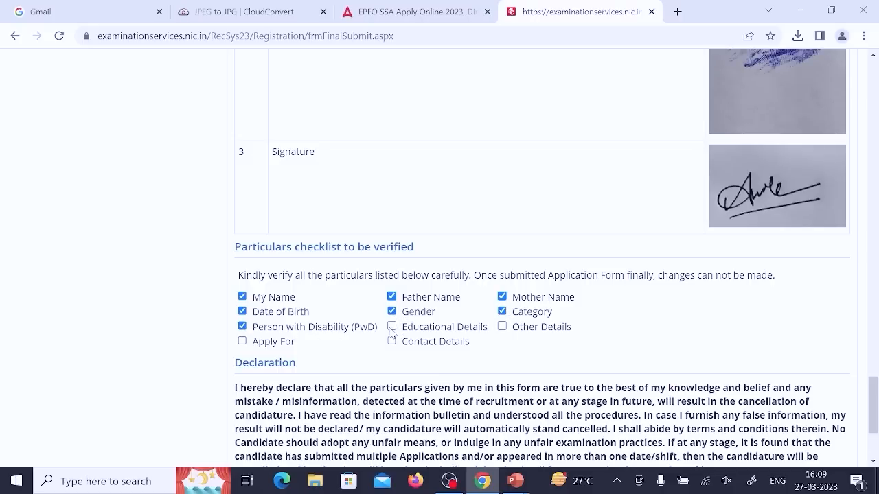
click(391, 327)
click(502, 326)
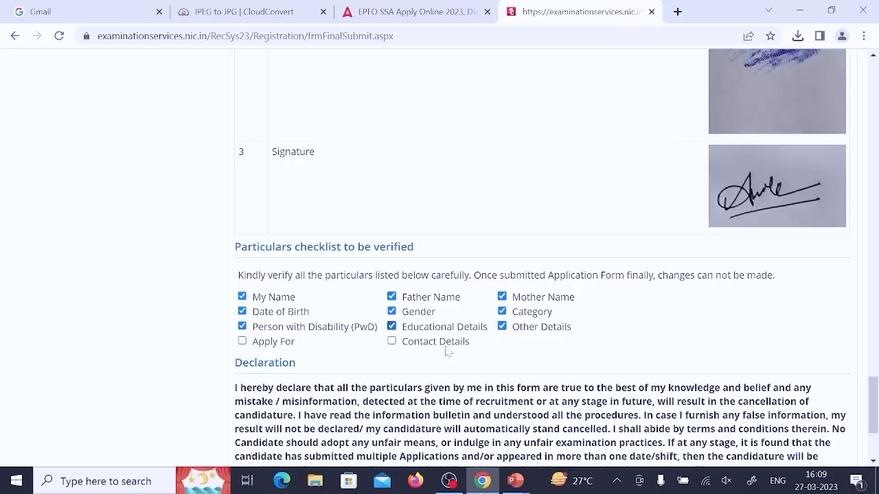
click(241, 342)
click(392, 341)
- Accept the I Agree declaration and confirm the final submission of the application
scroll(405, 399, down, 3)
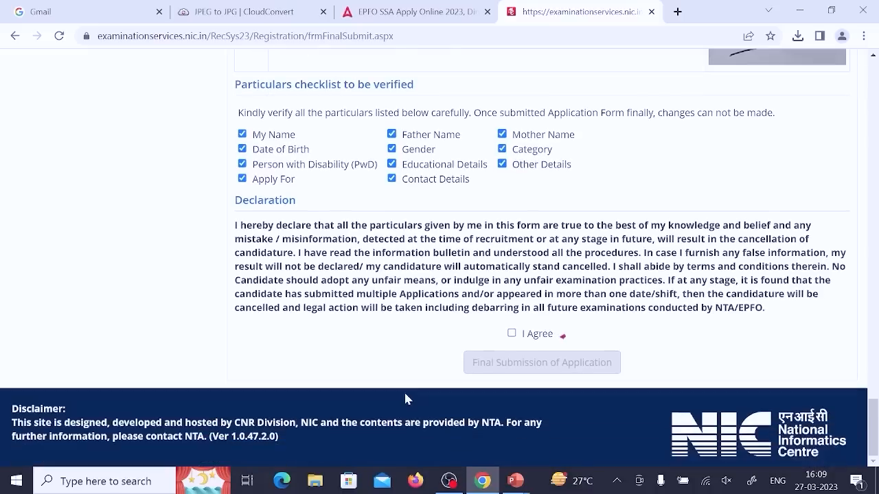
click(512, 333)
click(521, 367)
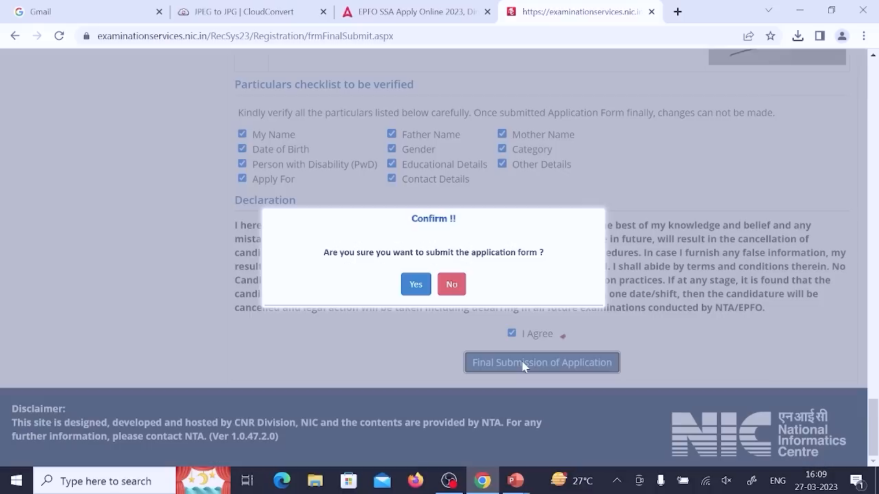
click(416, 287)
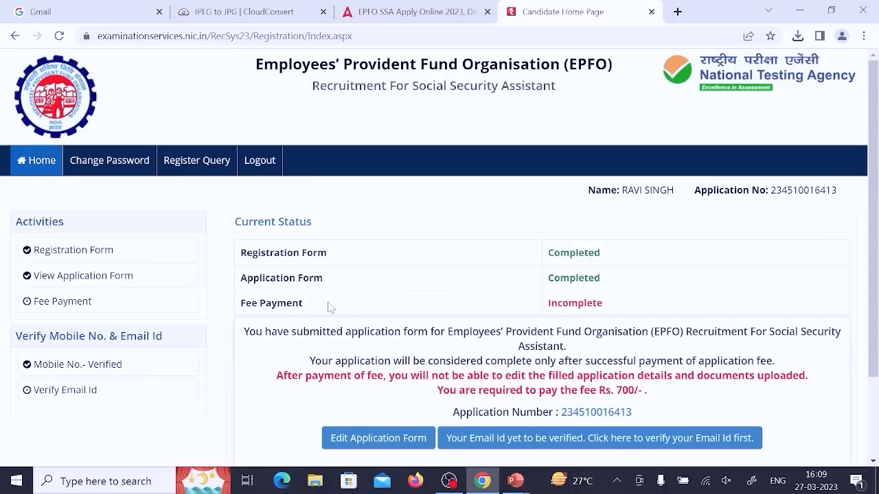
scroll(331, 307, down, 1)
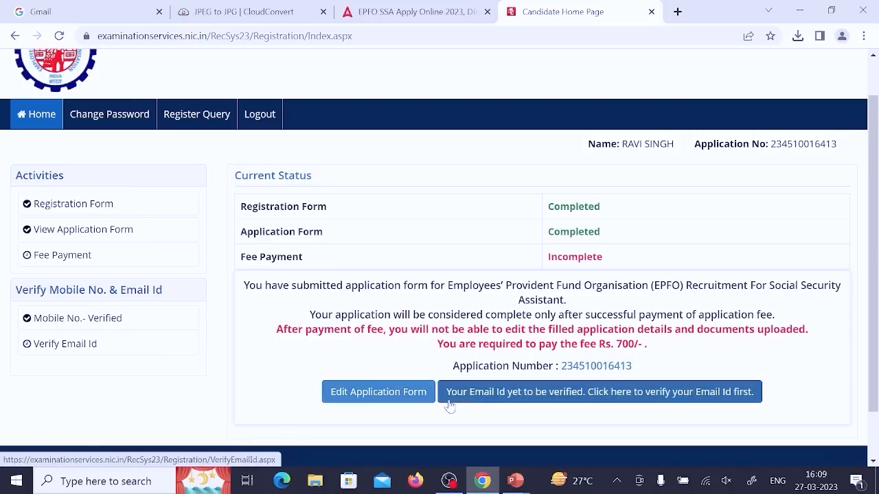
scroll(556, 383, down, 2)
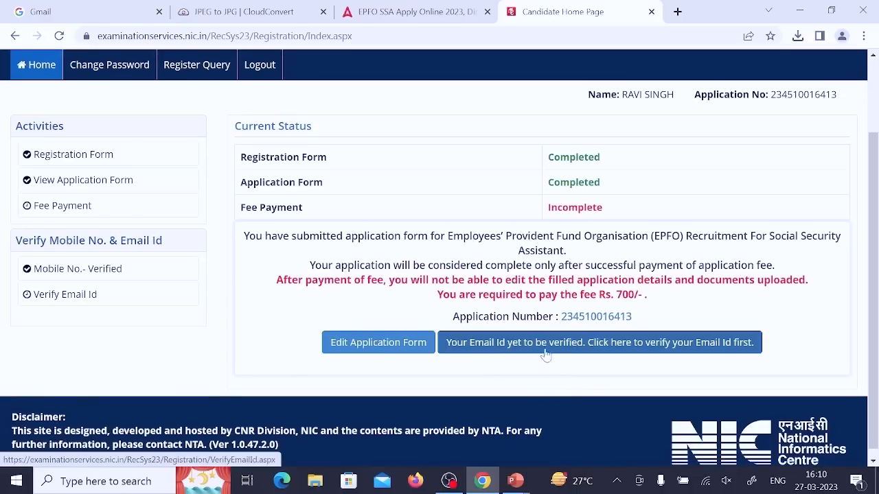
- Begin e-mail verification, enter the security pin, and switch to Change Email Id
click(630, 344)
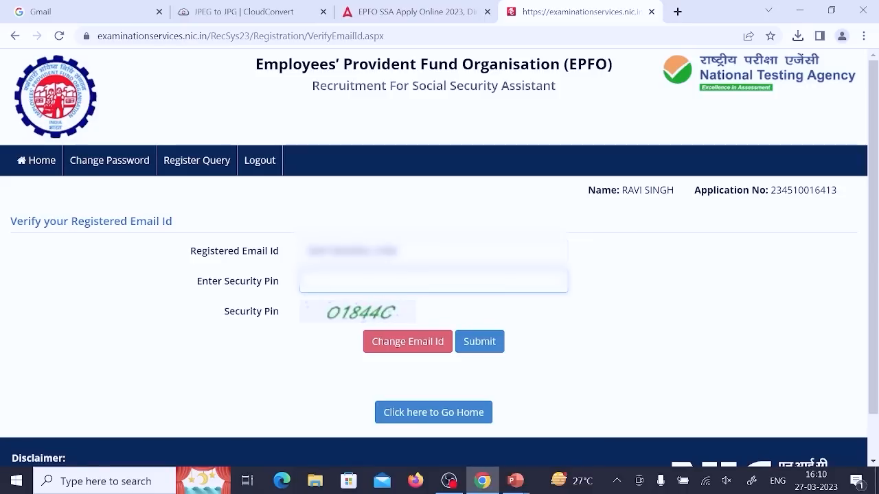
text(01844C)
key(BackSpace)
text(C)
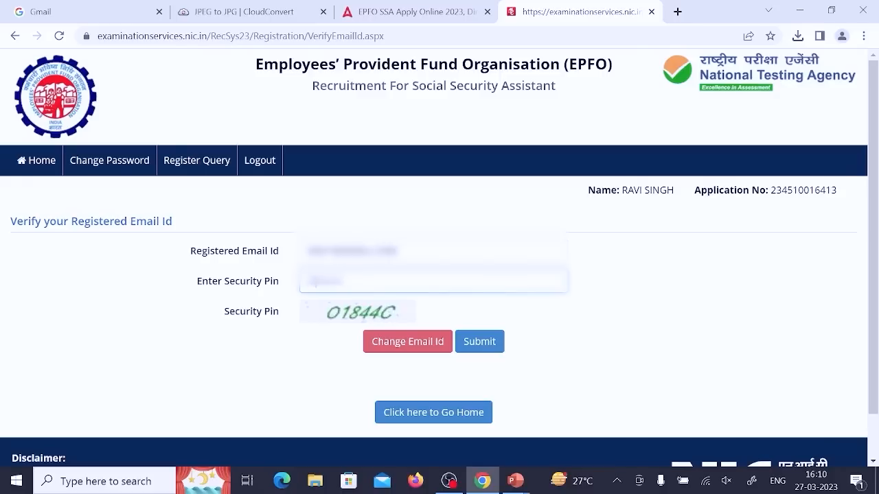
click(420, 329)
click(421, 337)
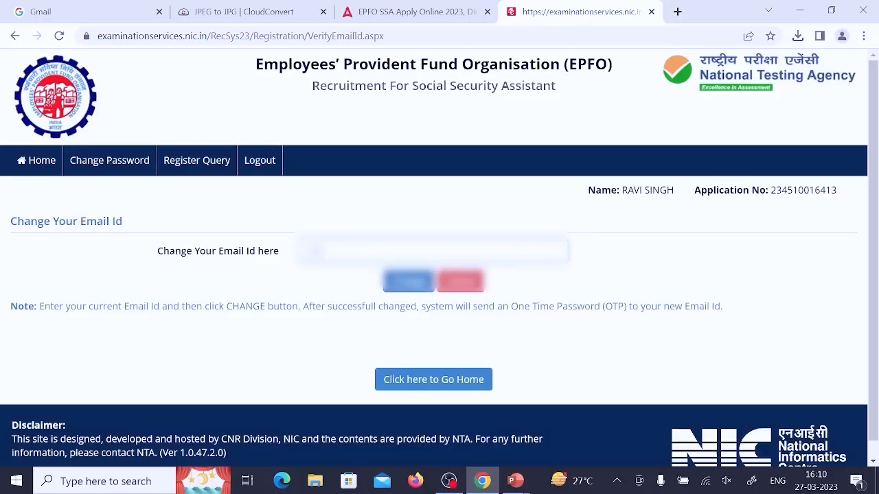
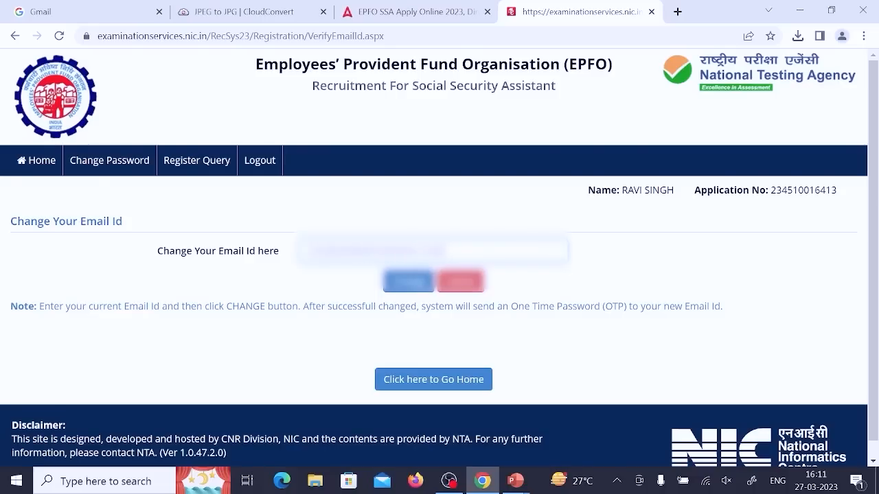
- Enter the registered e-mail address, request an OTP, and type the OTP received
click(400, 293)
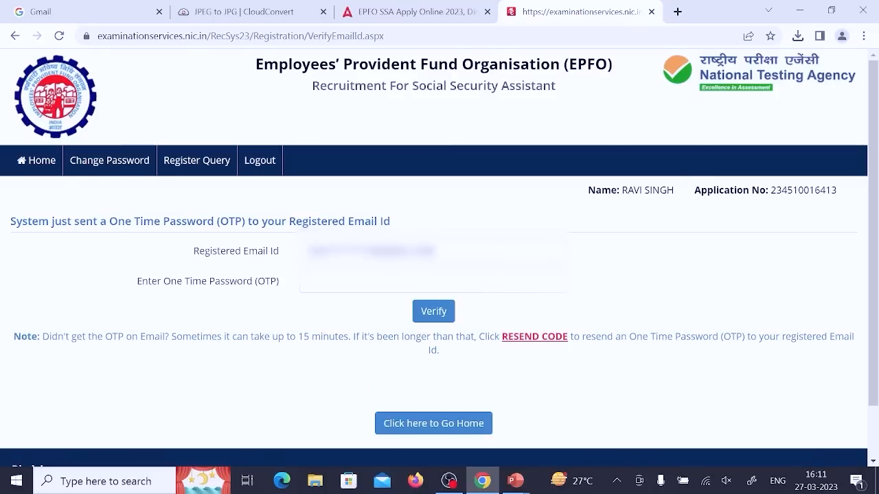
click(309, 283)
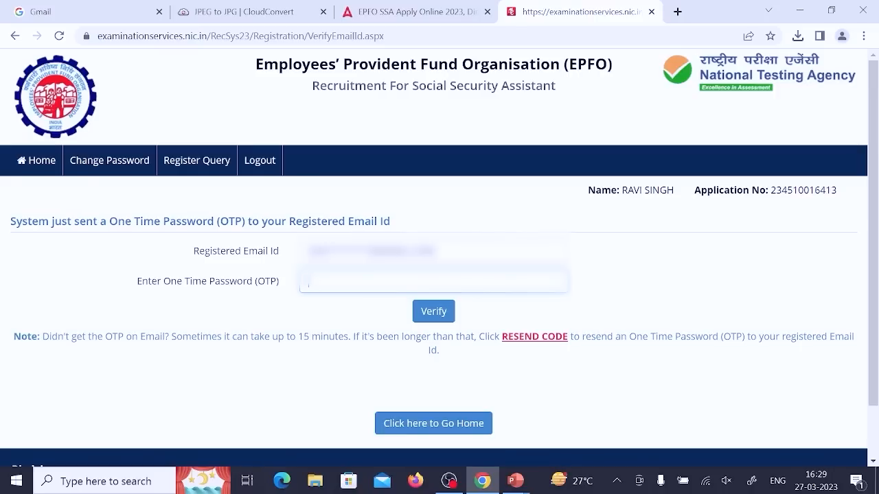
text(•••••)
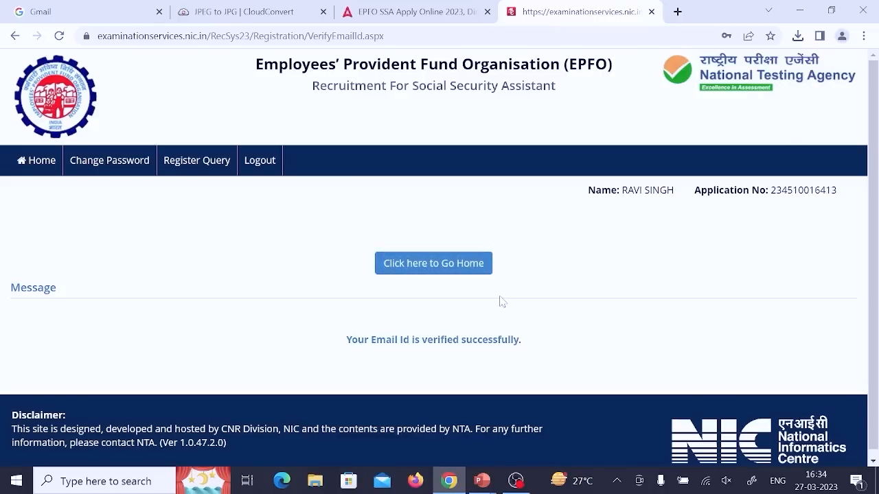
- Return to the Candidate Home Page with the Go Home button
click(440, 265)
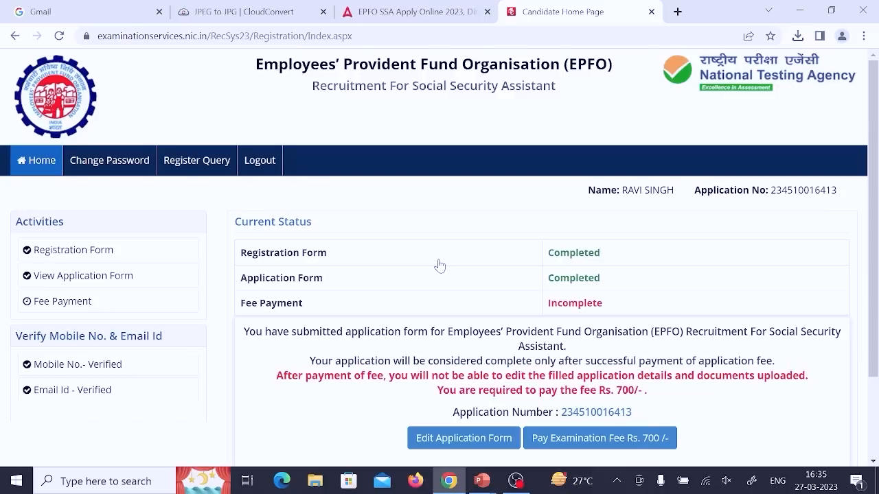
- Choose Online Payment for the Rs. 700 examination fee and confirm proceeding
scroll(590, 378, down, 1)
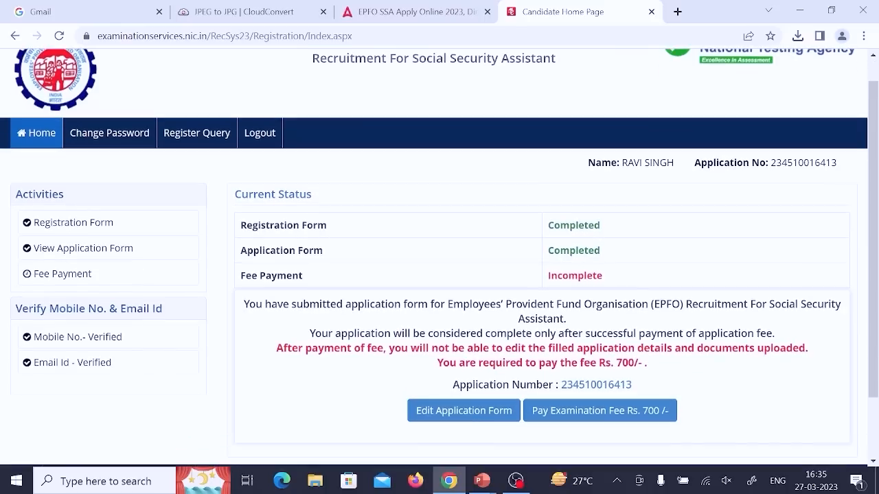
click(603, 412)
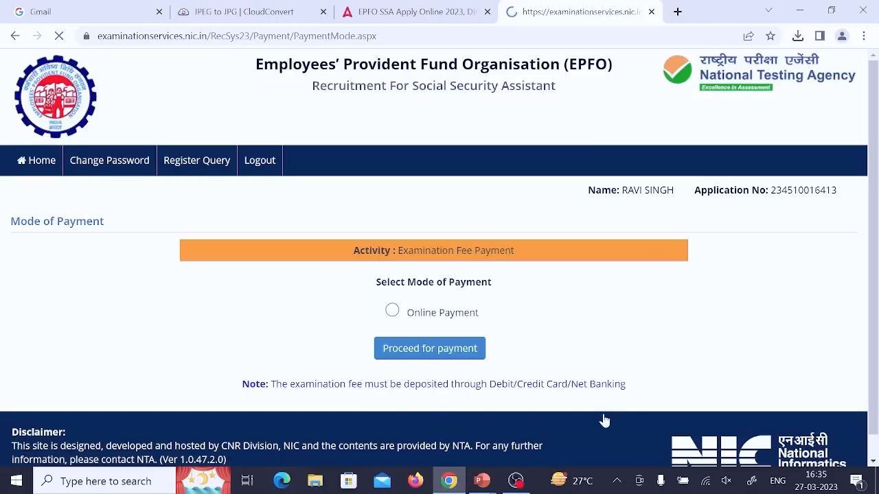
click(393, 311)
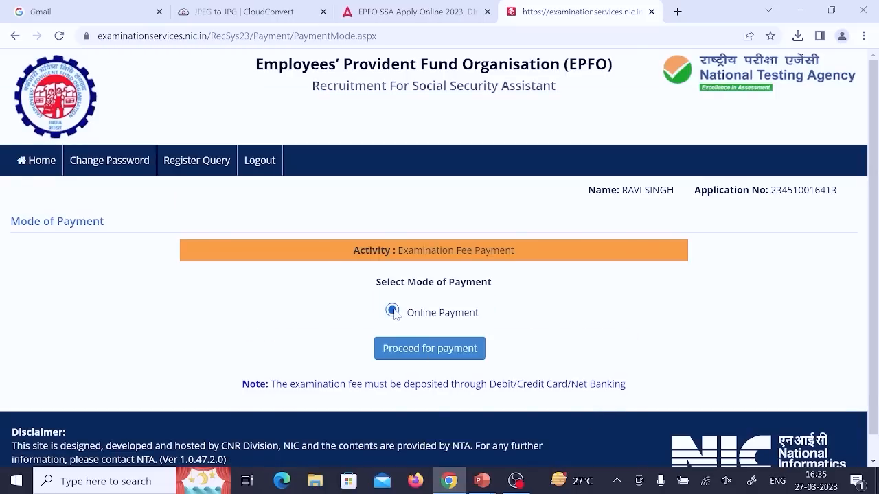
click(427, 351)
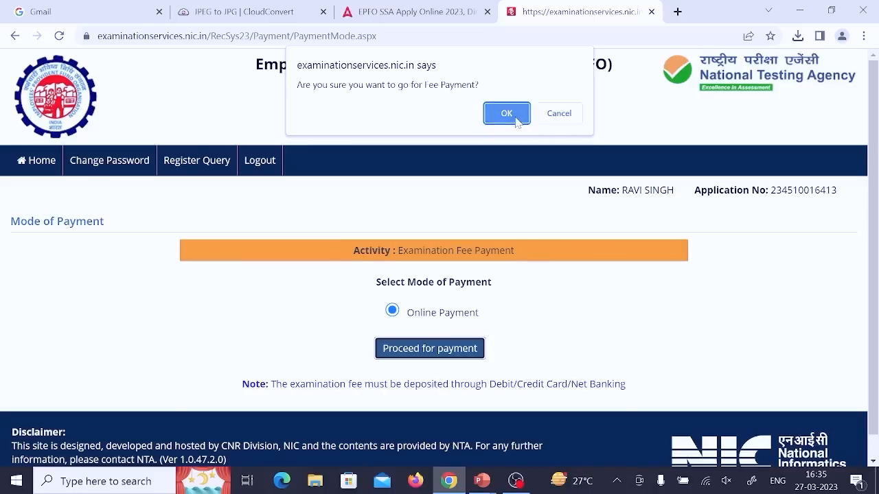
click(516, 120)
scroll(476, 290, down, 1)
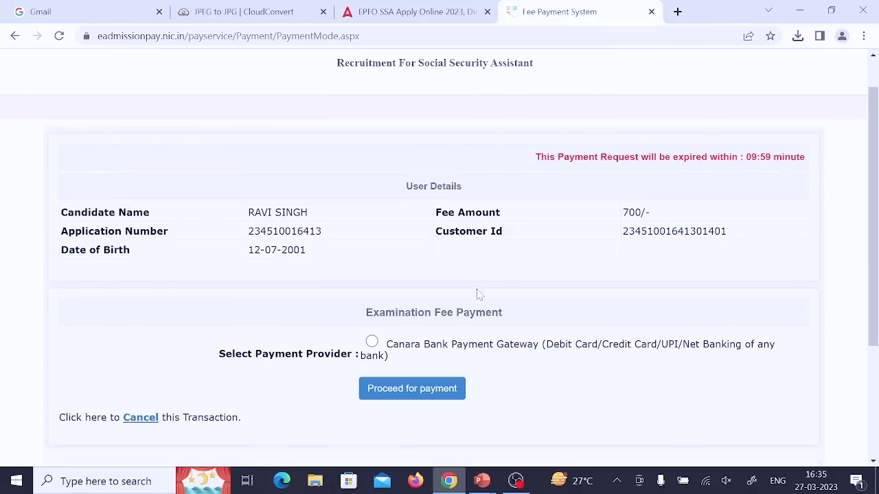
- Pay the ₹700 fee through the Canara Bank Payment Gateway on BillDesk
click(373, 342)
click(412, 395)
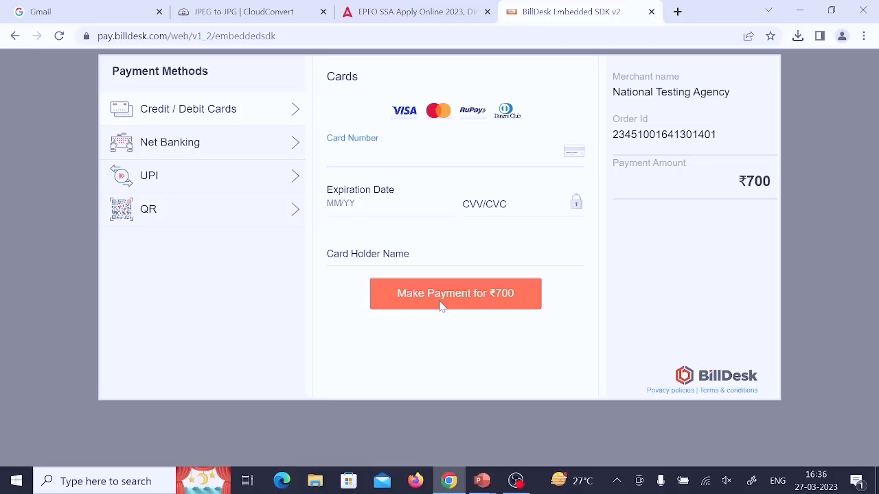
click(441, 307)
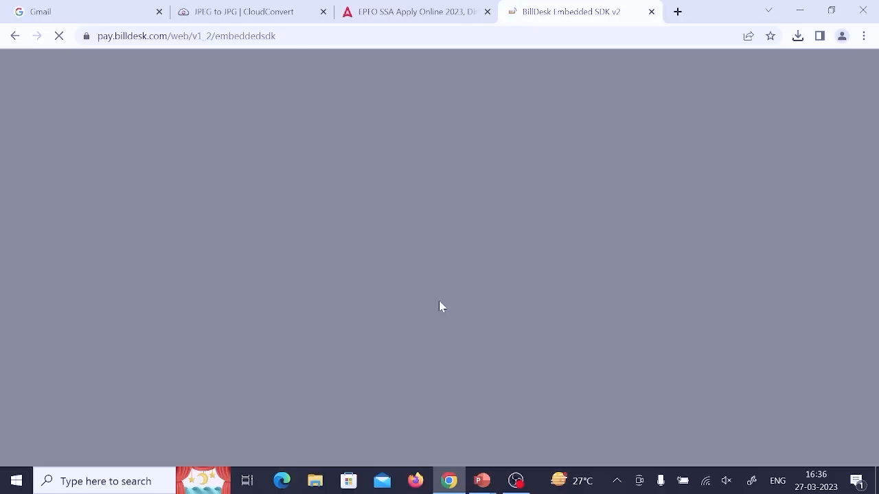